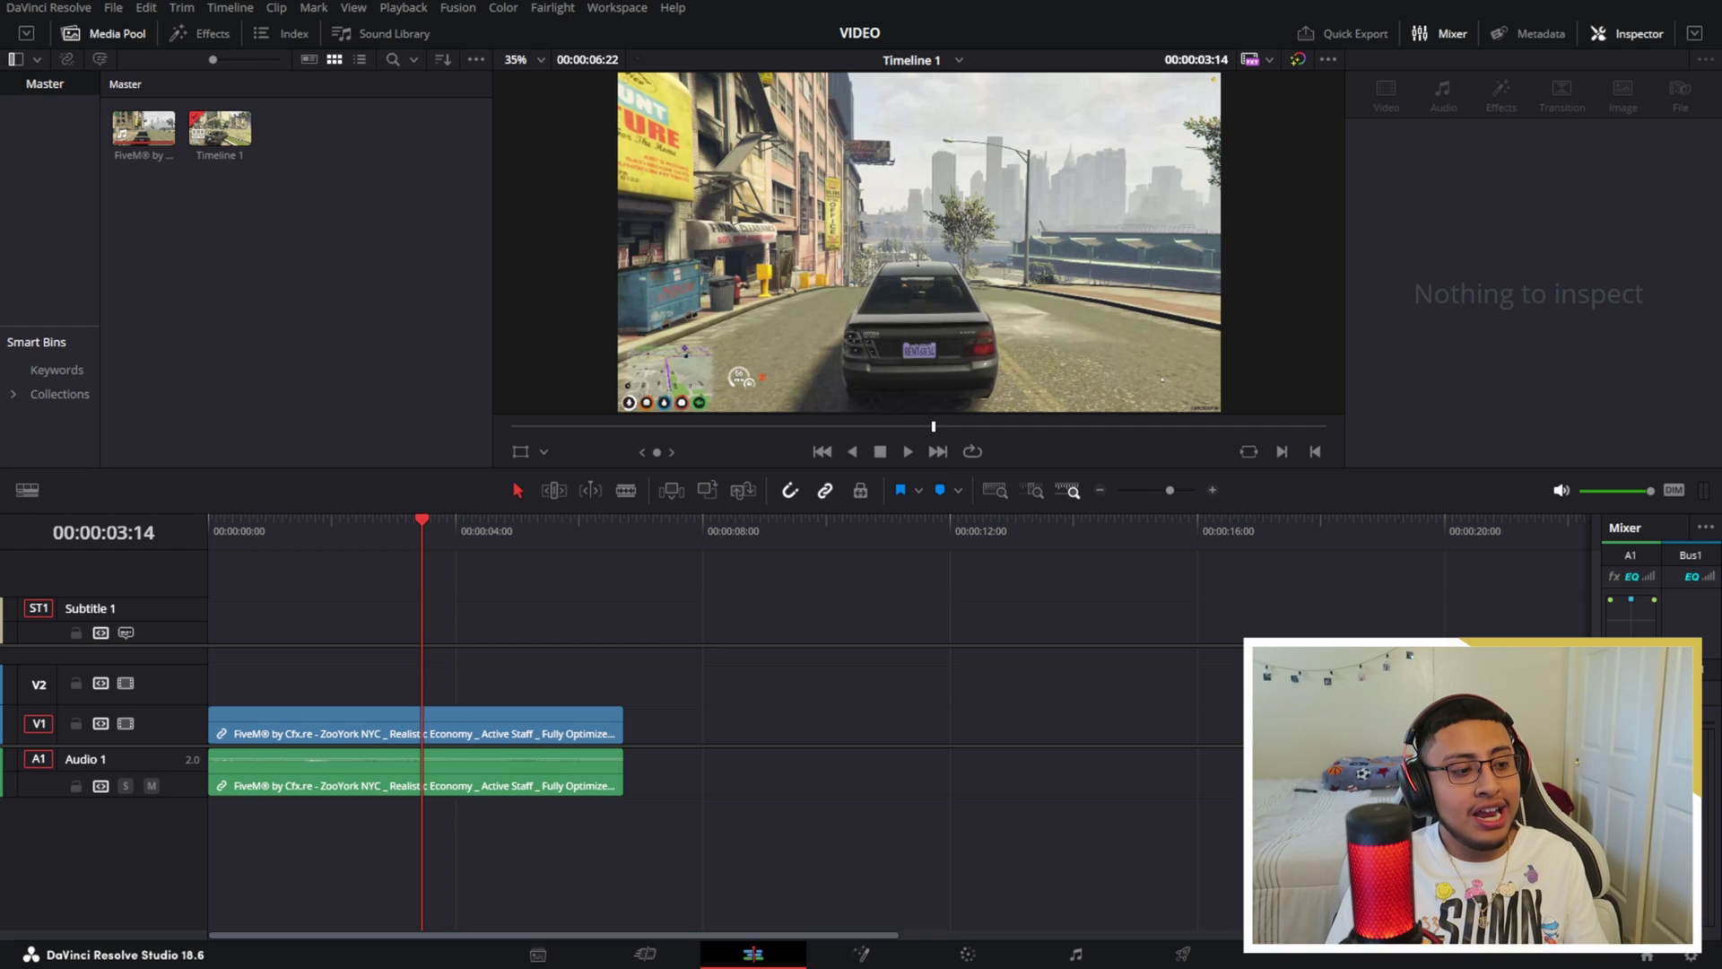
Add a Text+ title above the GTA gameplay clip at the timeline start.
click(197, 531)
key(space)
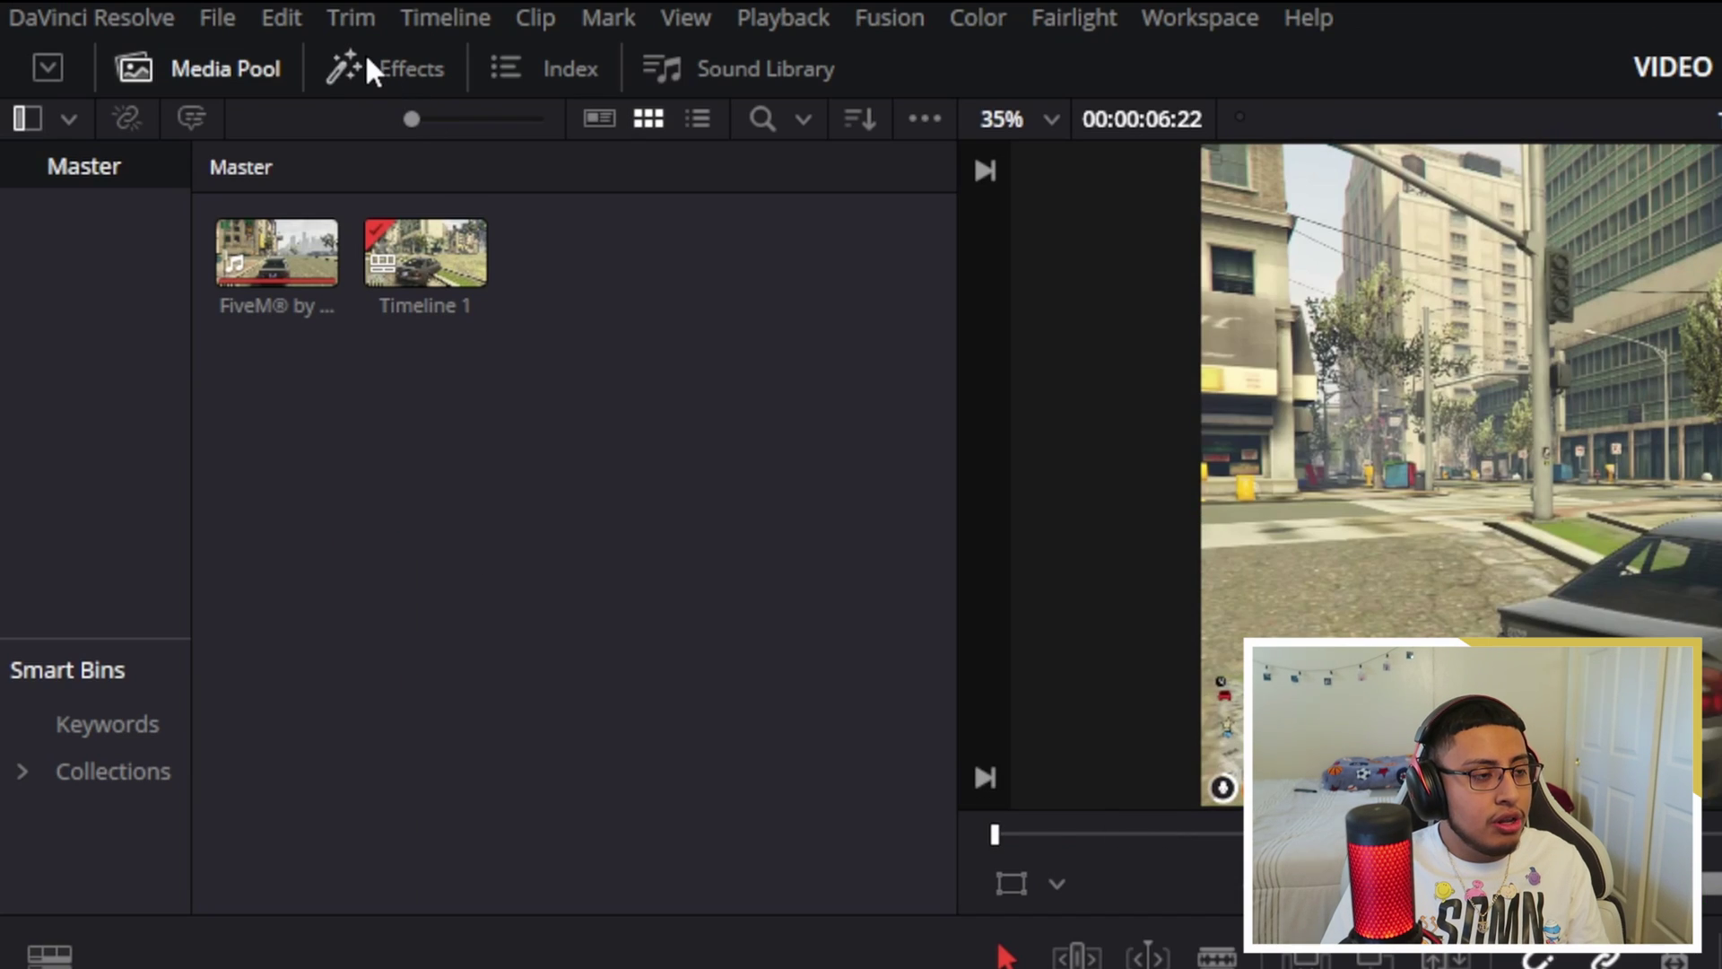
click(182, 37)
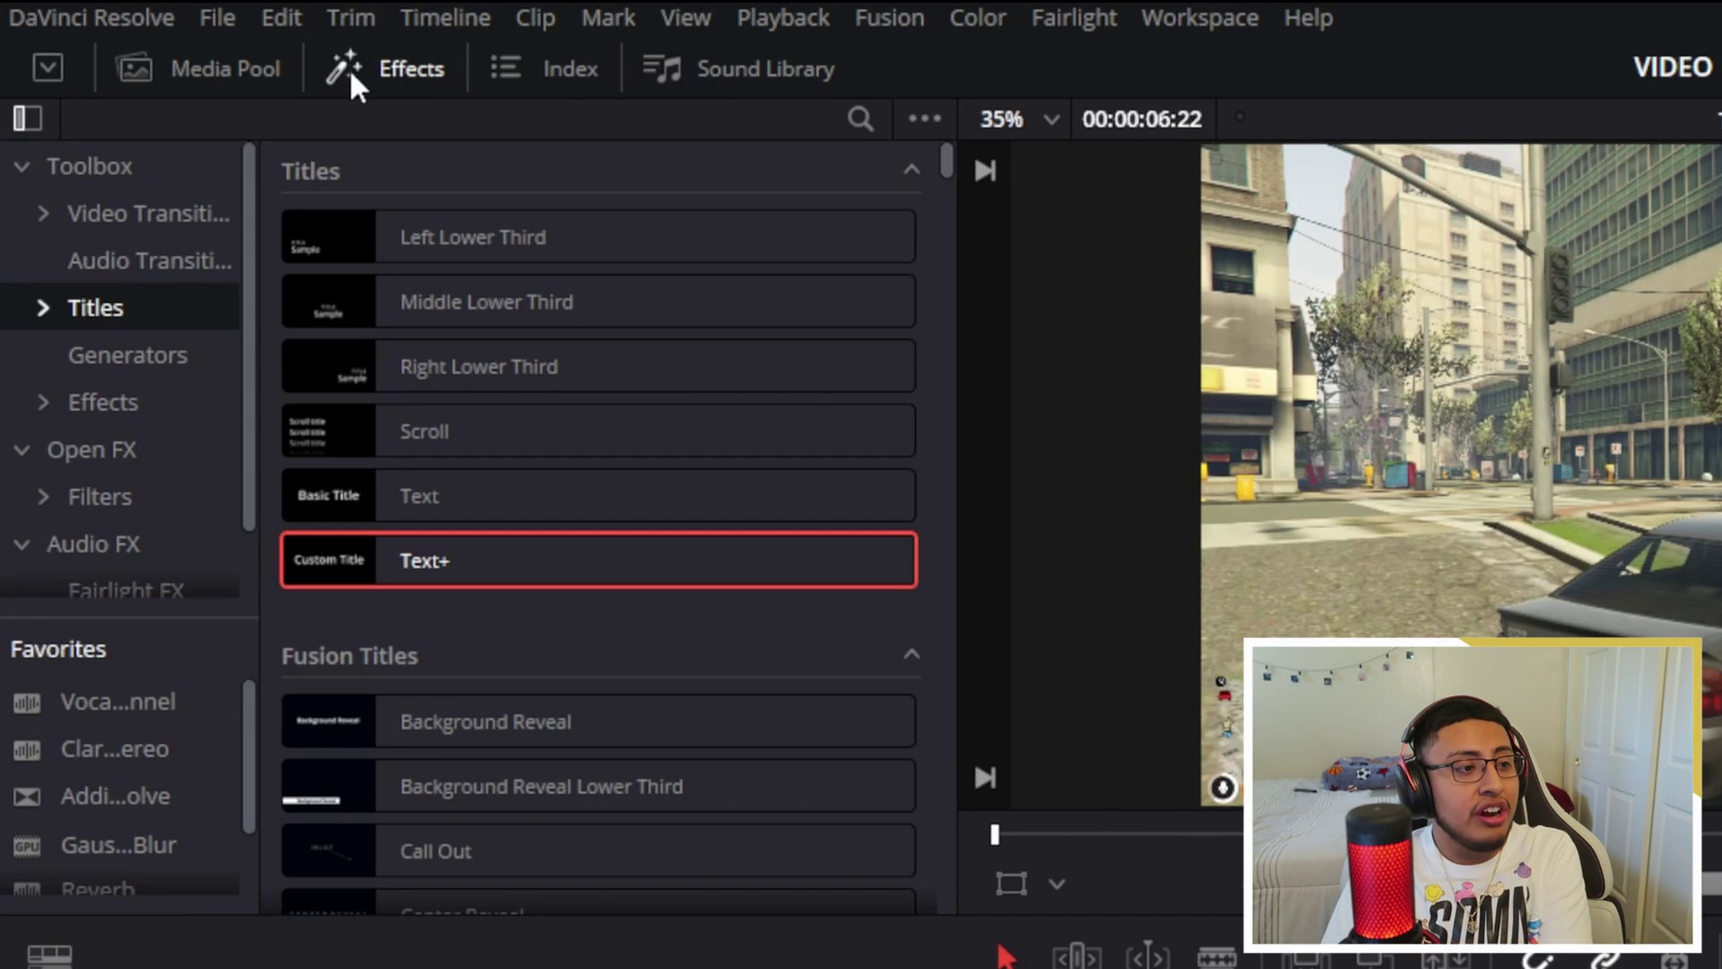
click(347, 563)
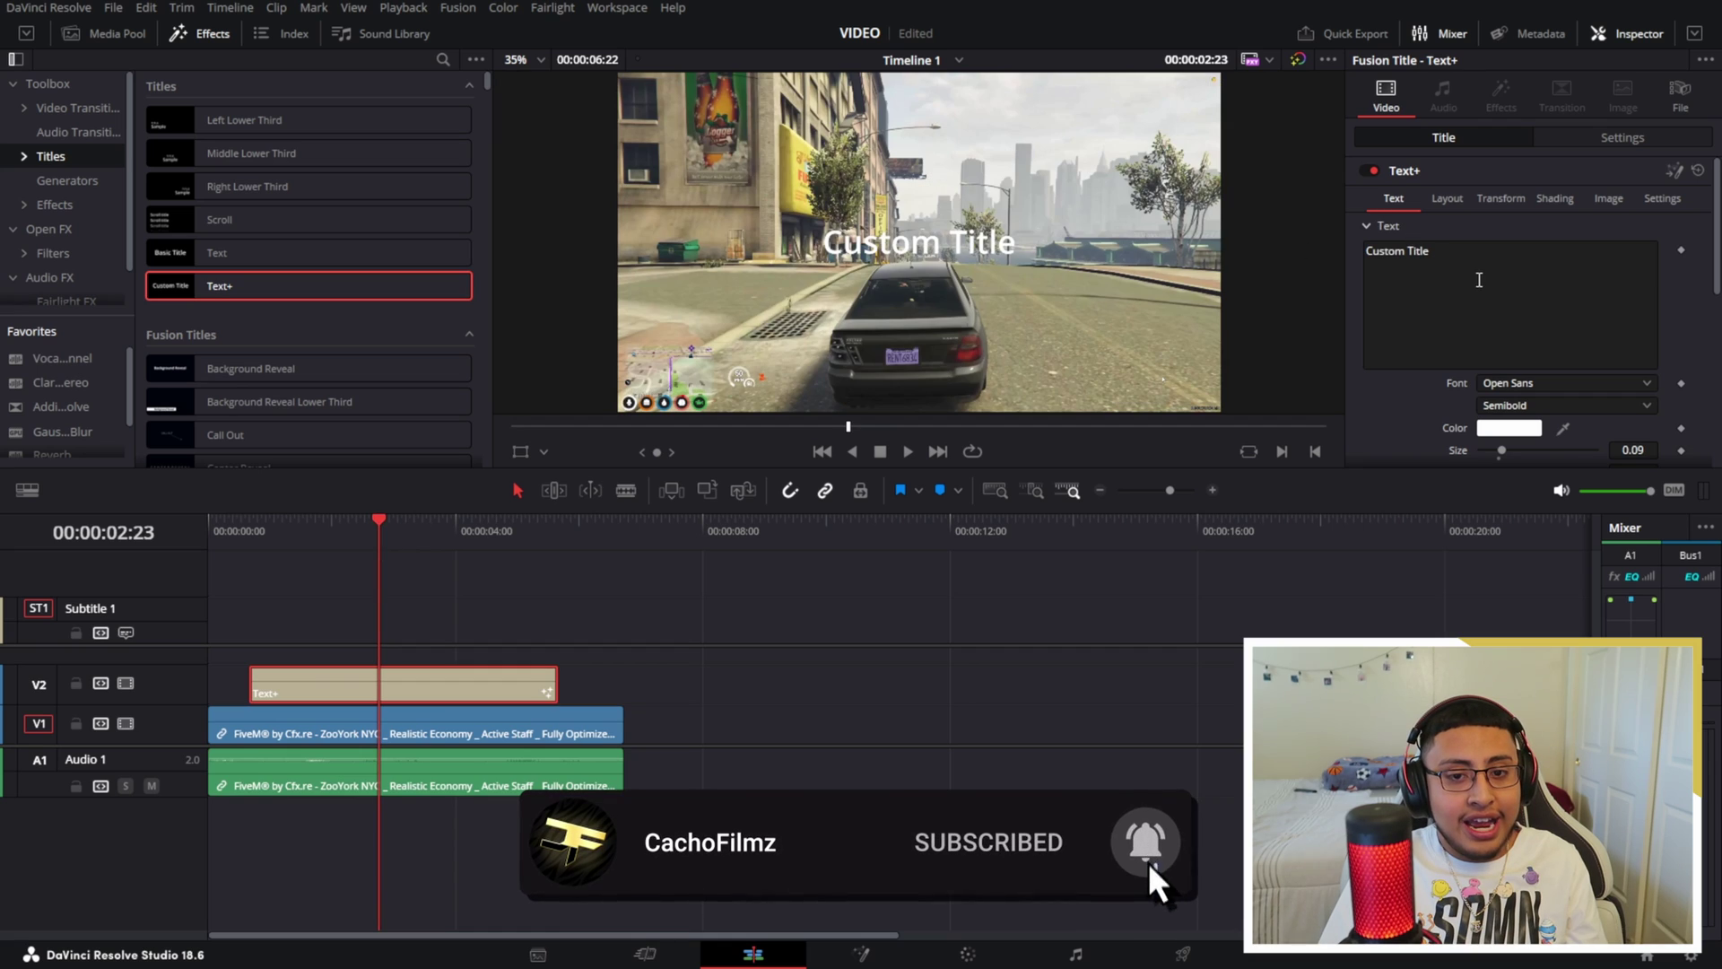
Replace the placeholder title text with 'WELCOME GUYS'.
click(1479, 280)
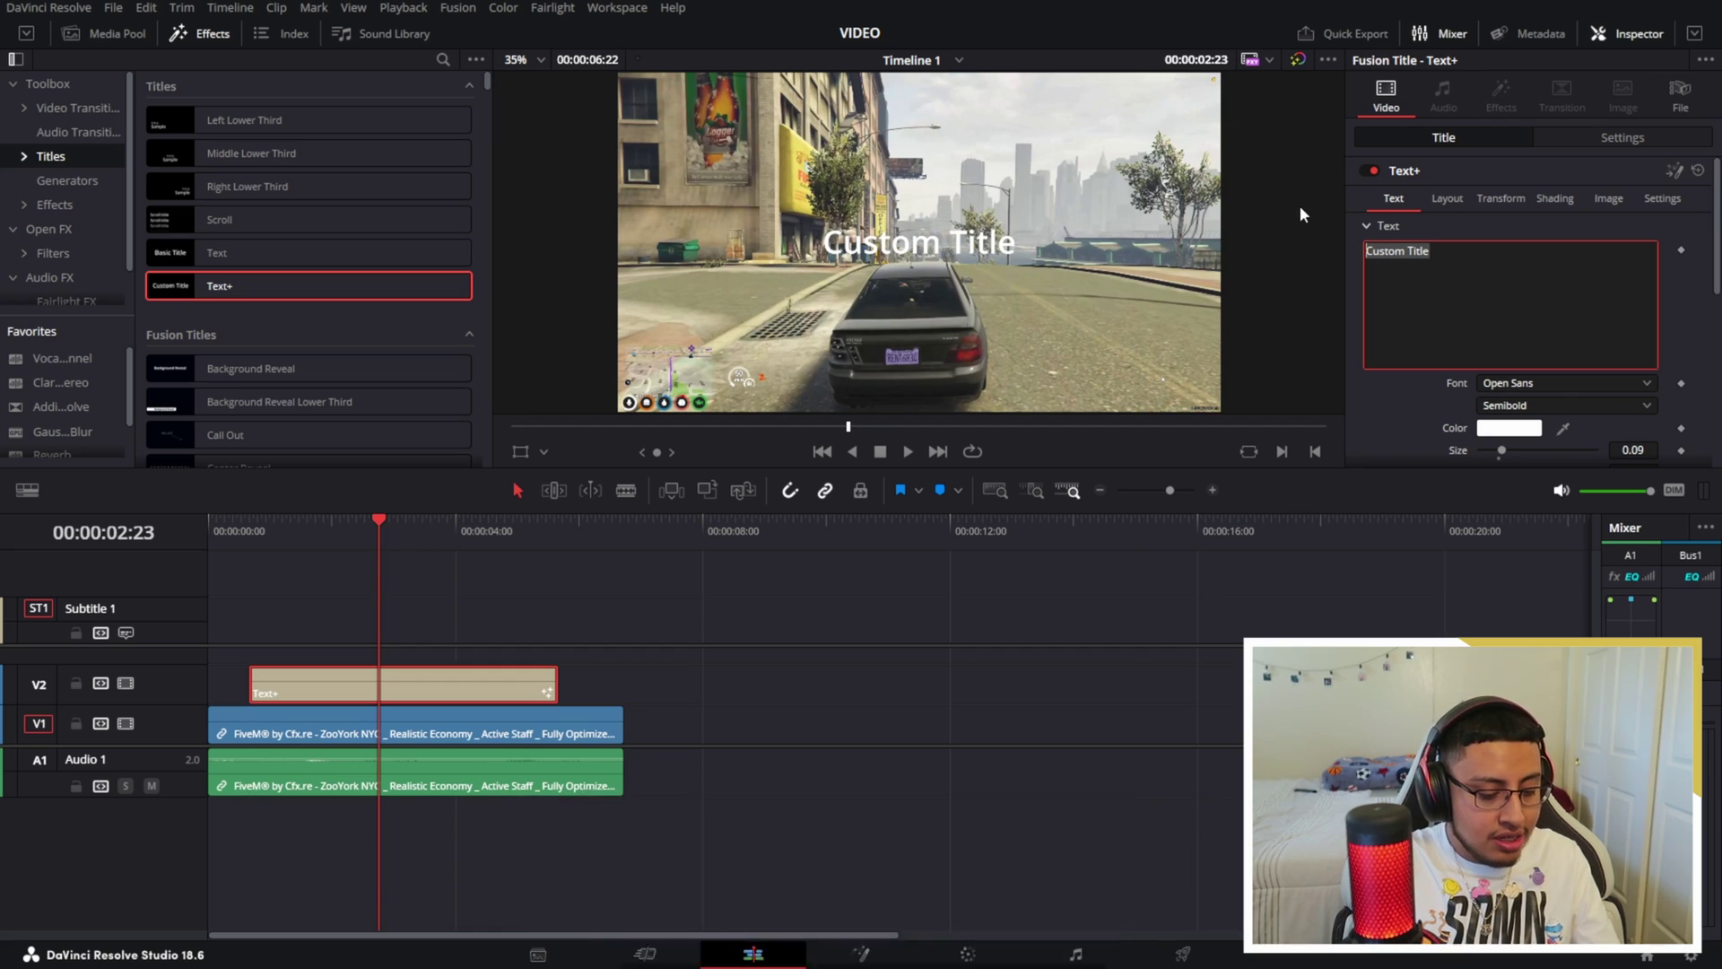
key(ctrl+a)
text(WELCOME GUYS)
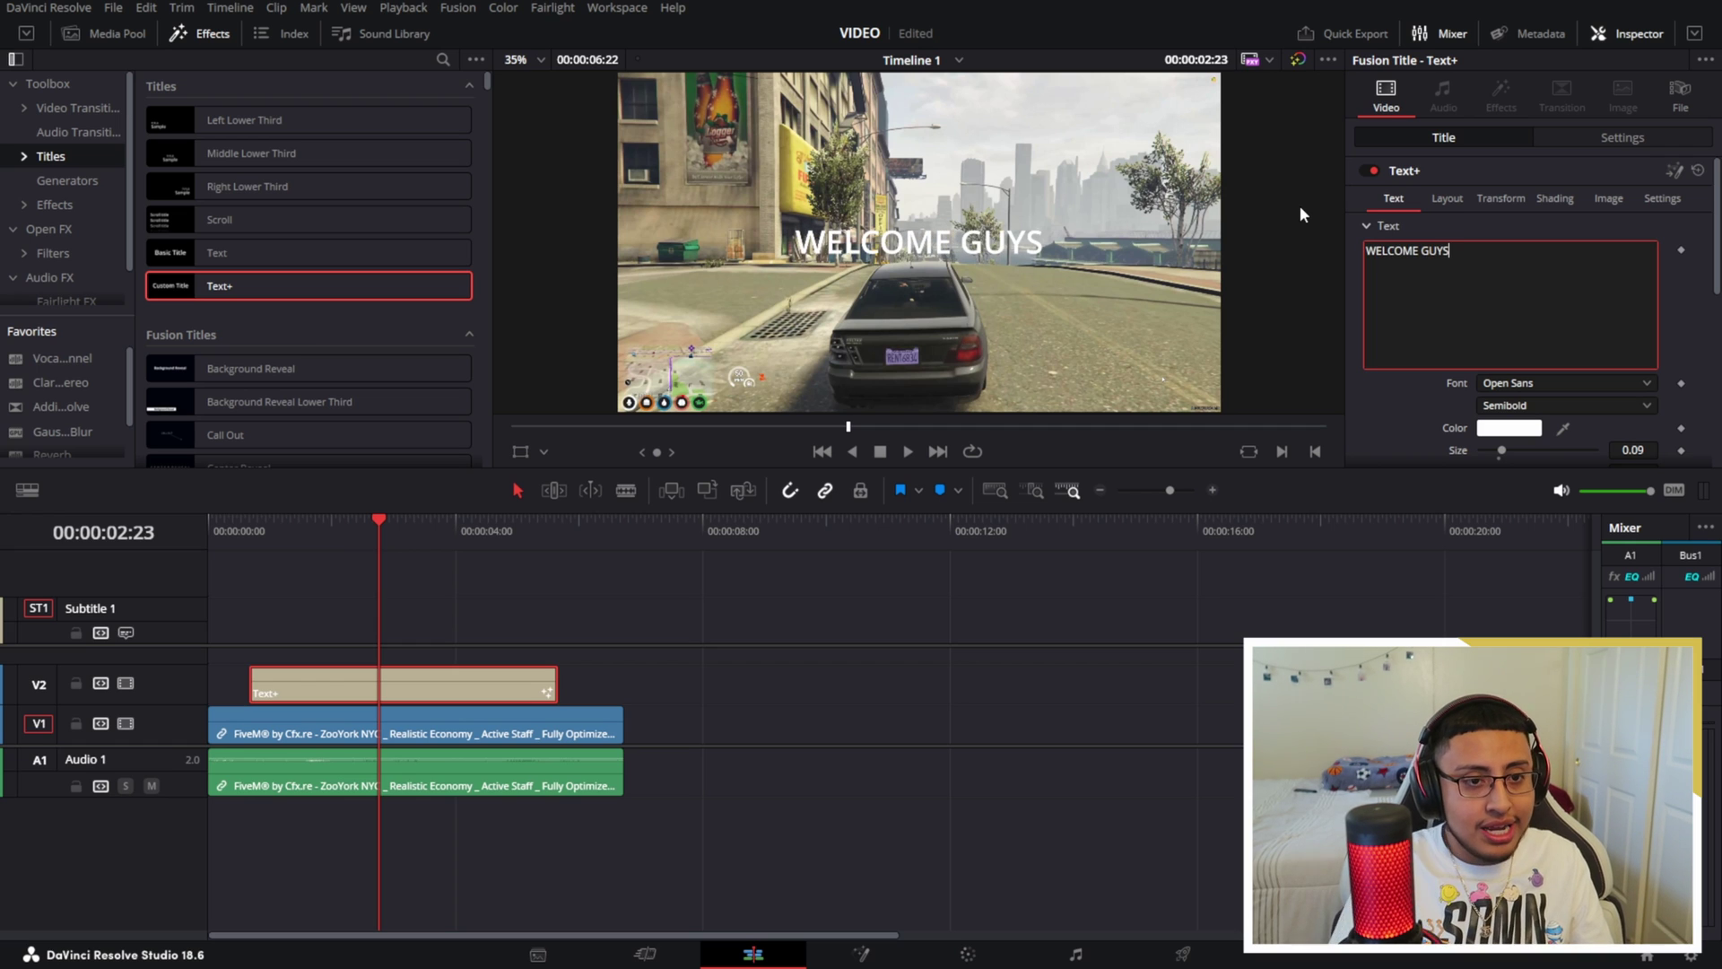
click(752, 675)
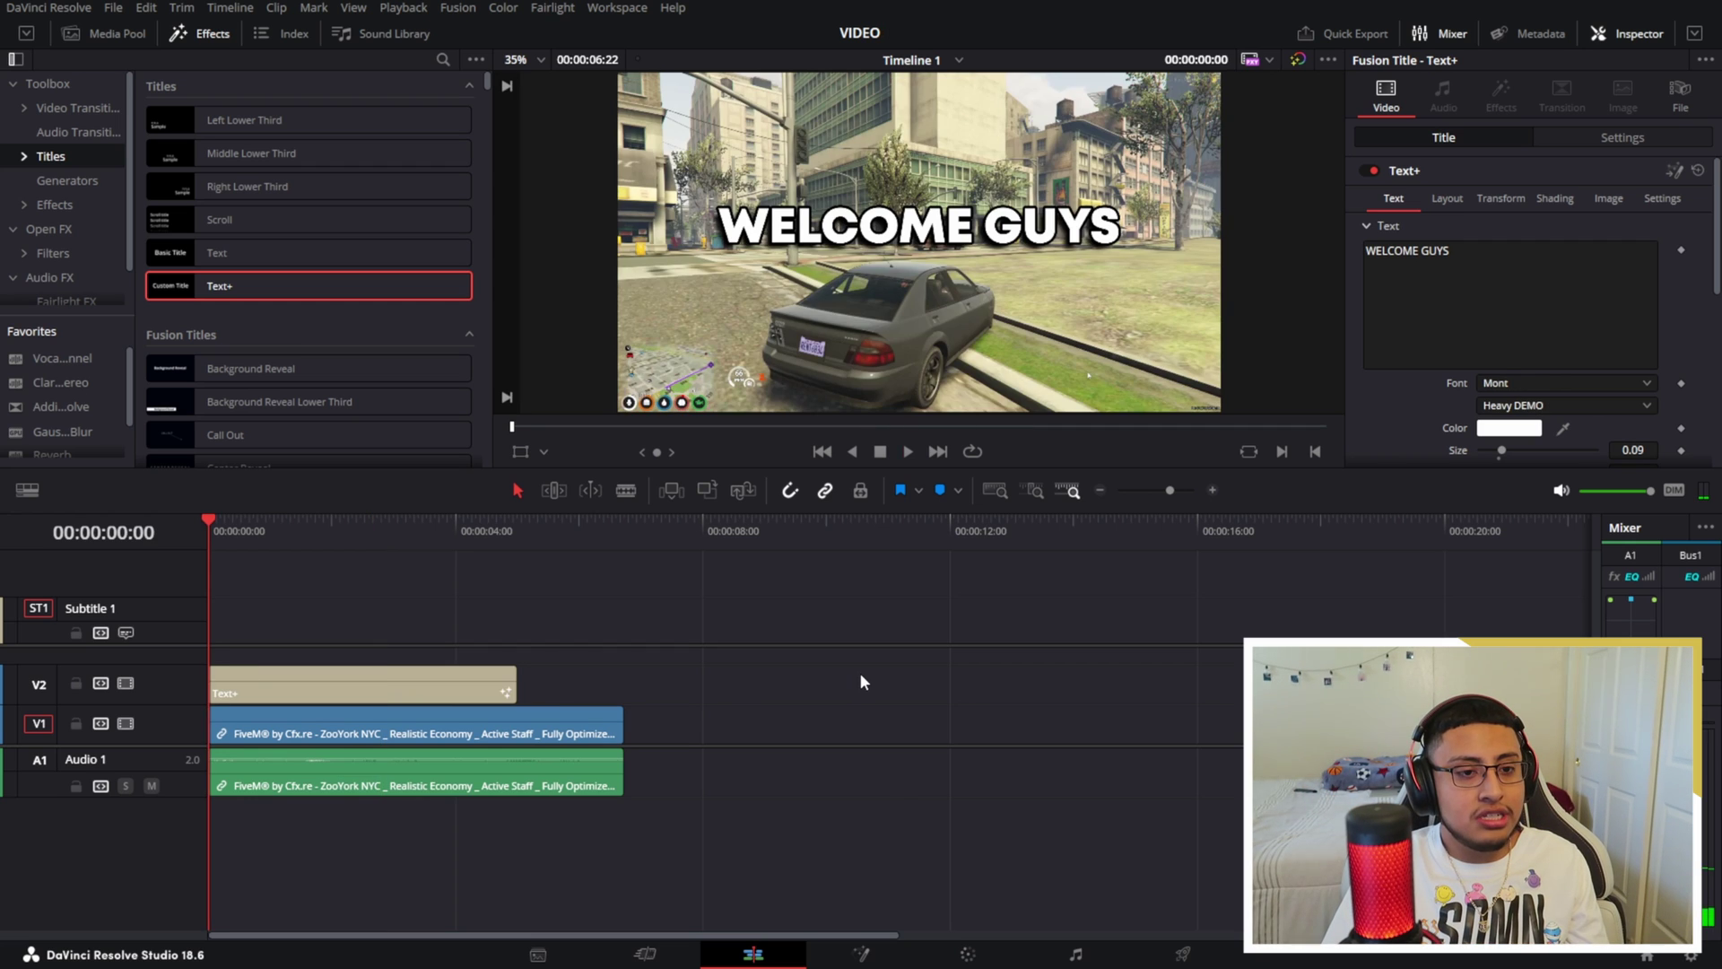
Attach a Follower modifier to the WELCOME GUYS Text+ clip's text field.
key(space)
click(402, 674)
key(space)
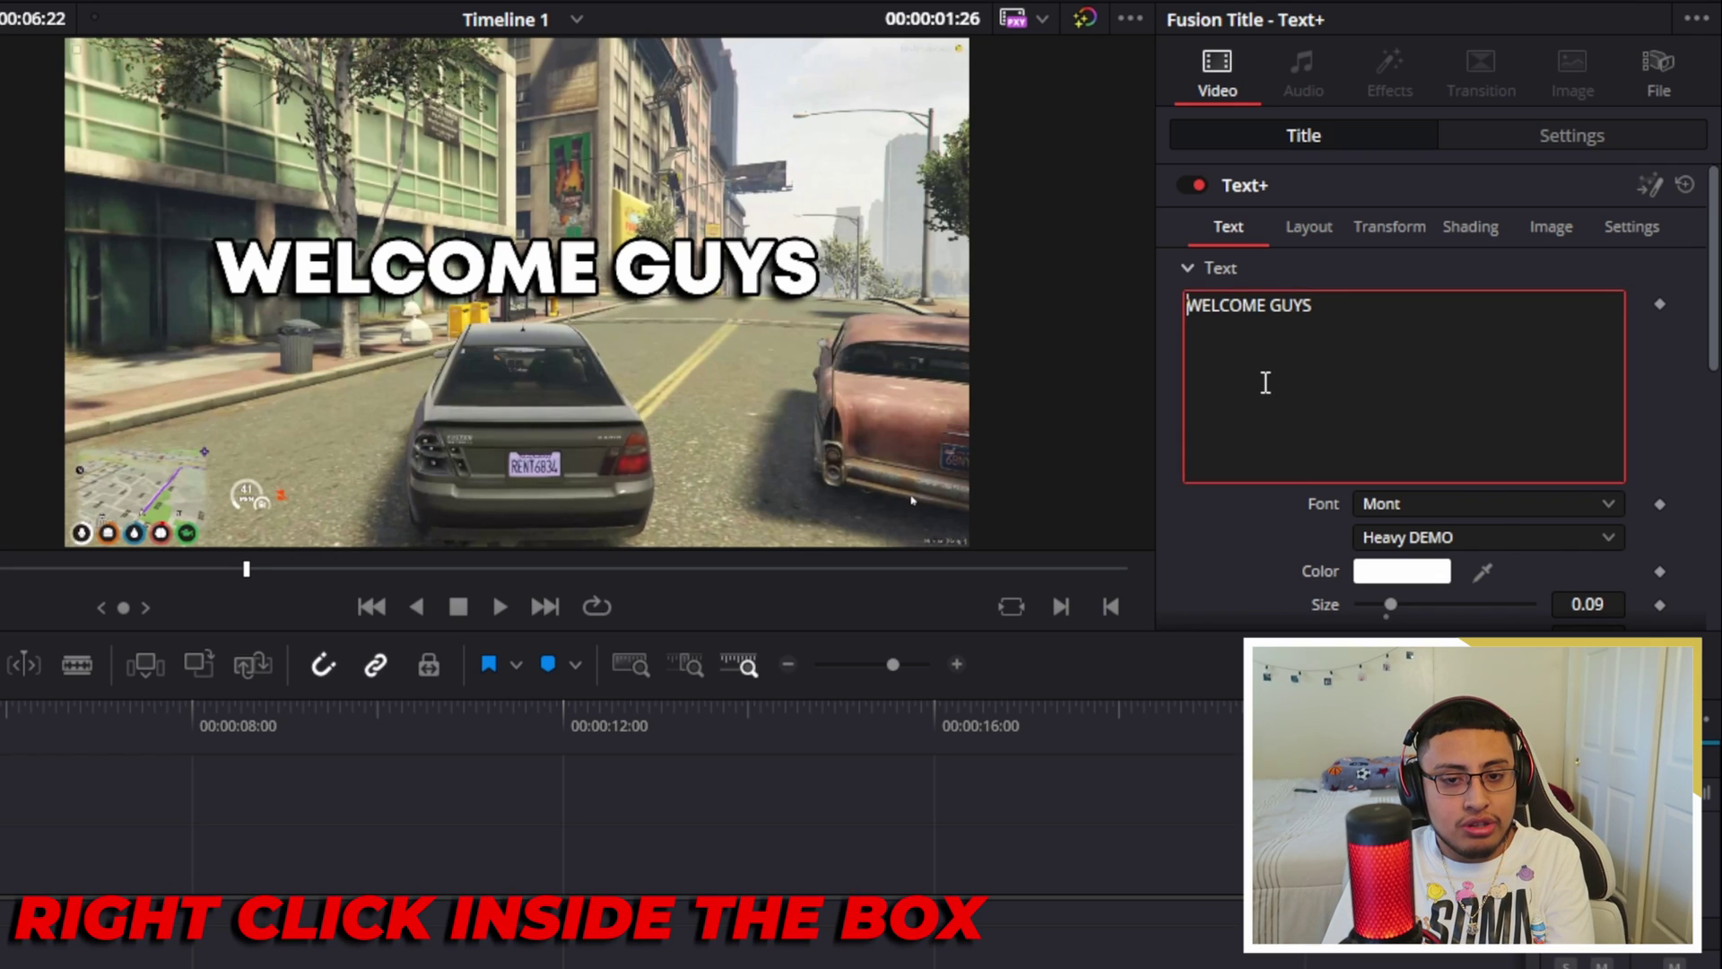
right_click(1420, 301)
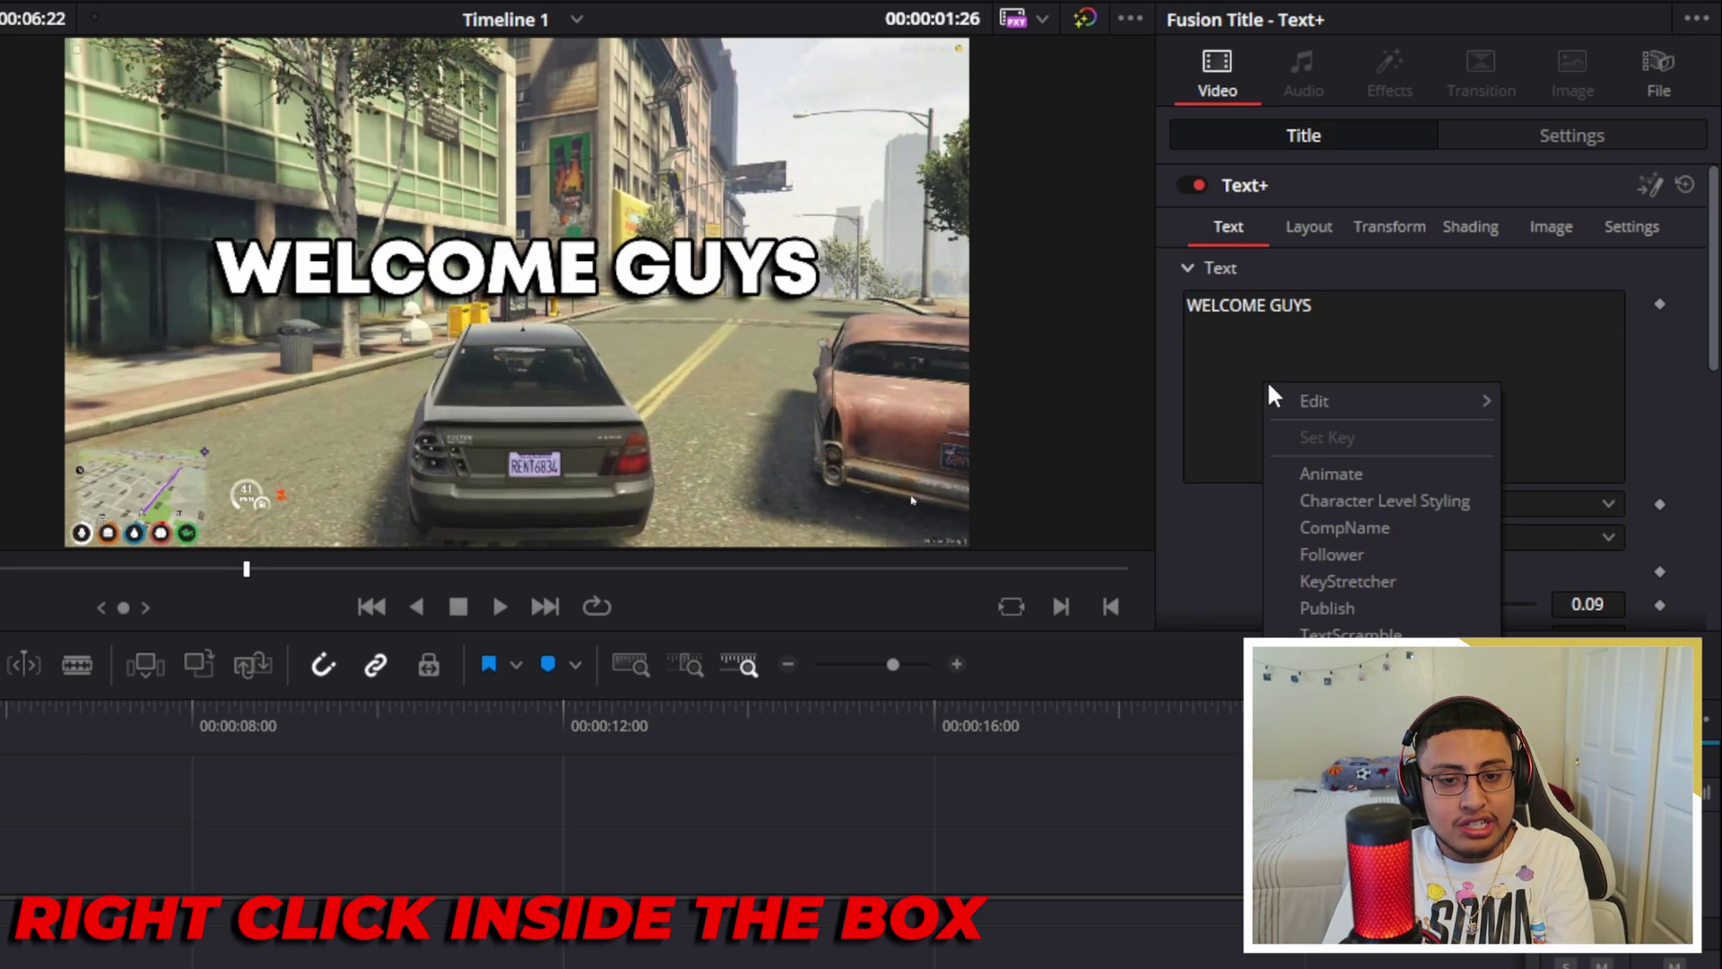
click(1389, 554)
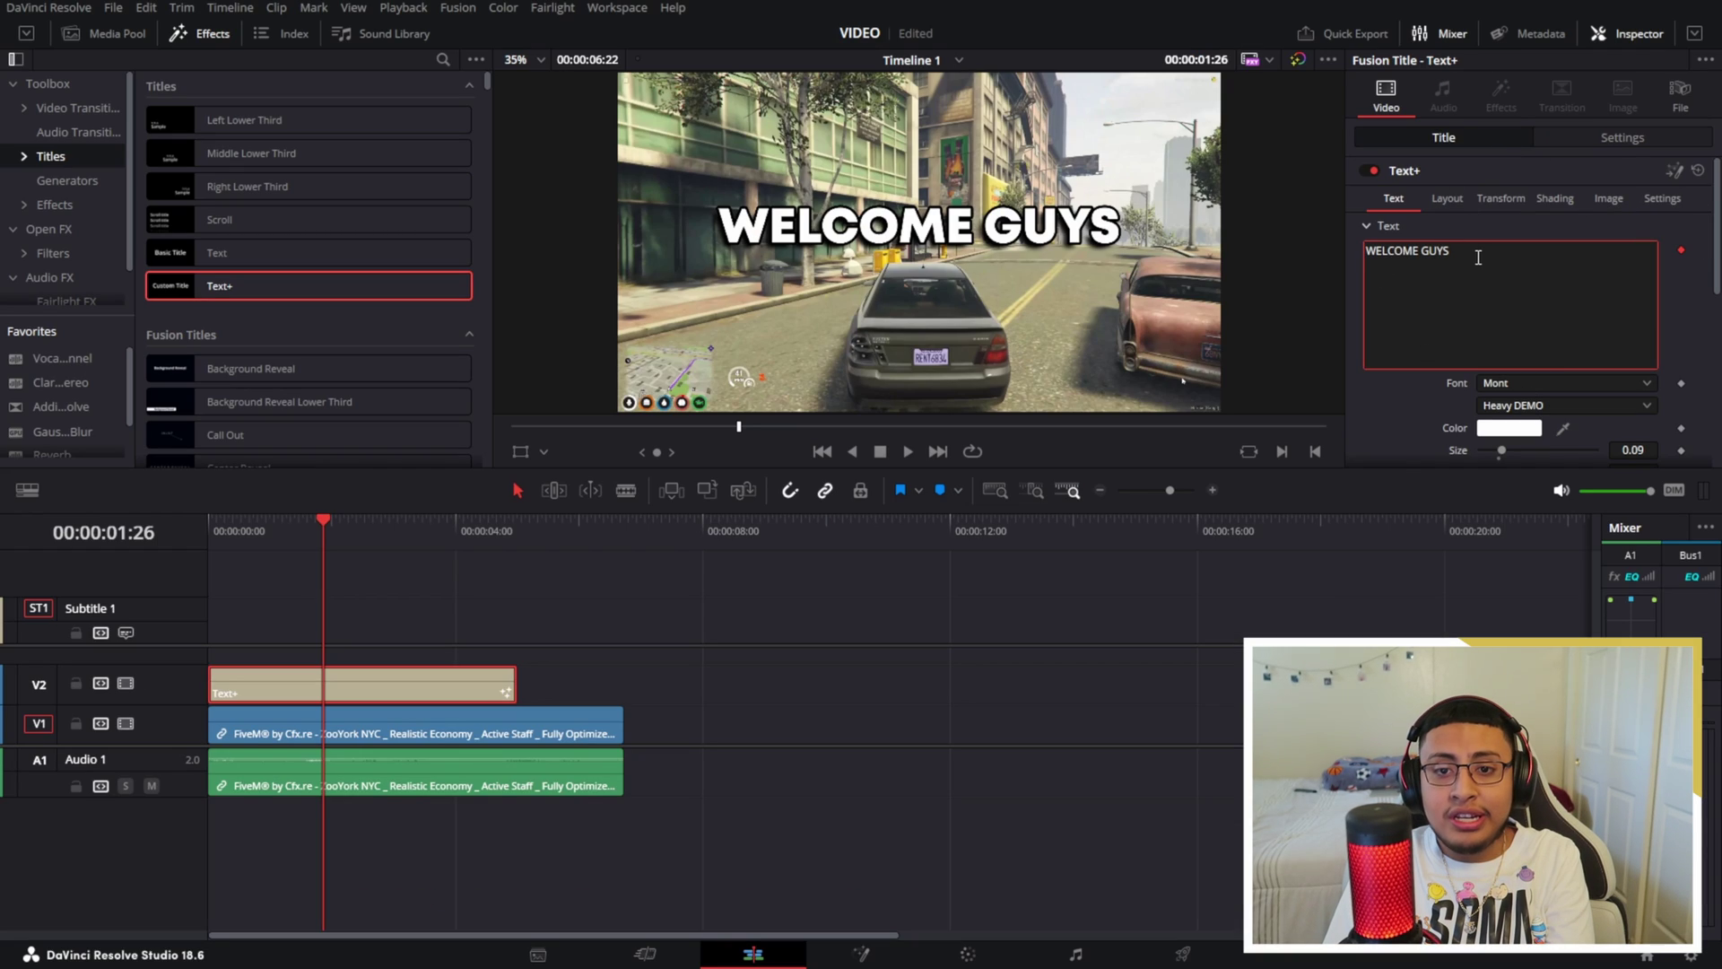
Open the title in Fusion with Template tool settings and a second viewer shown.
click(859, 957)
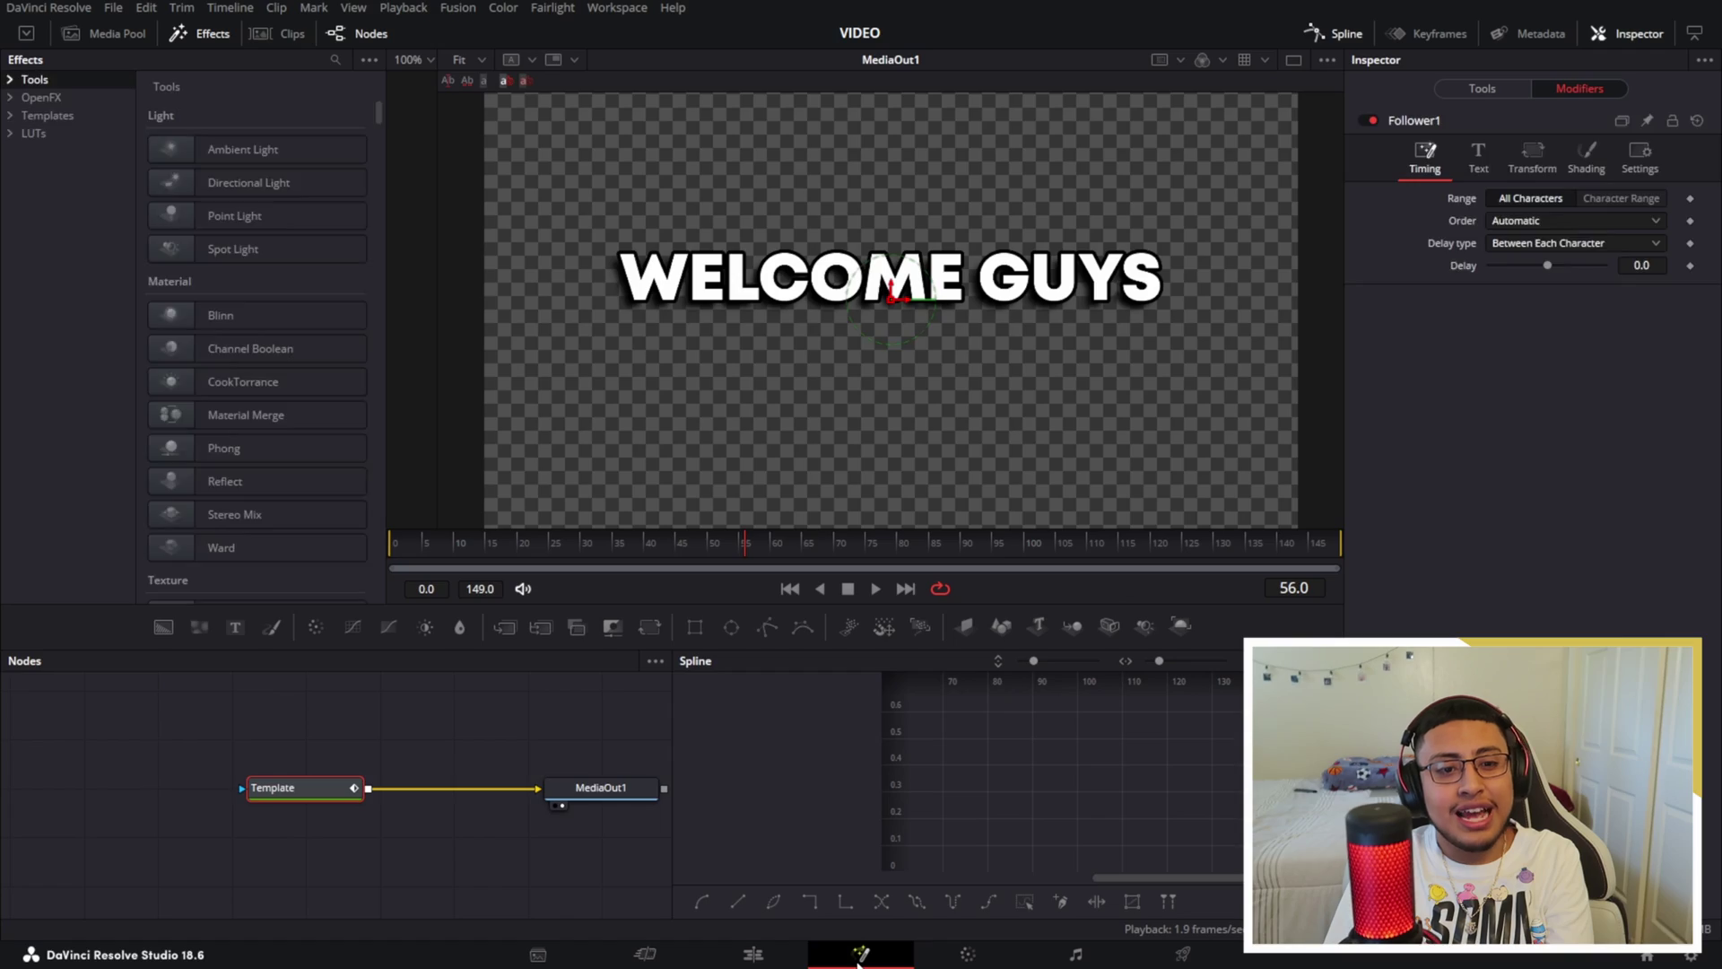
click(1482, 88)
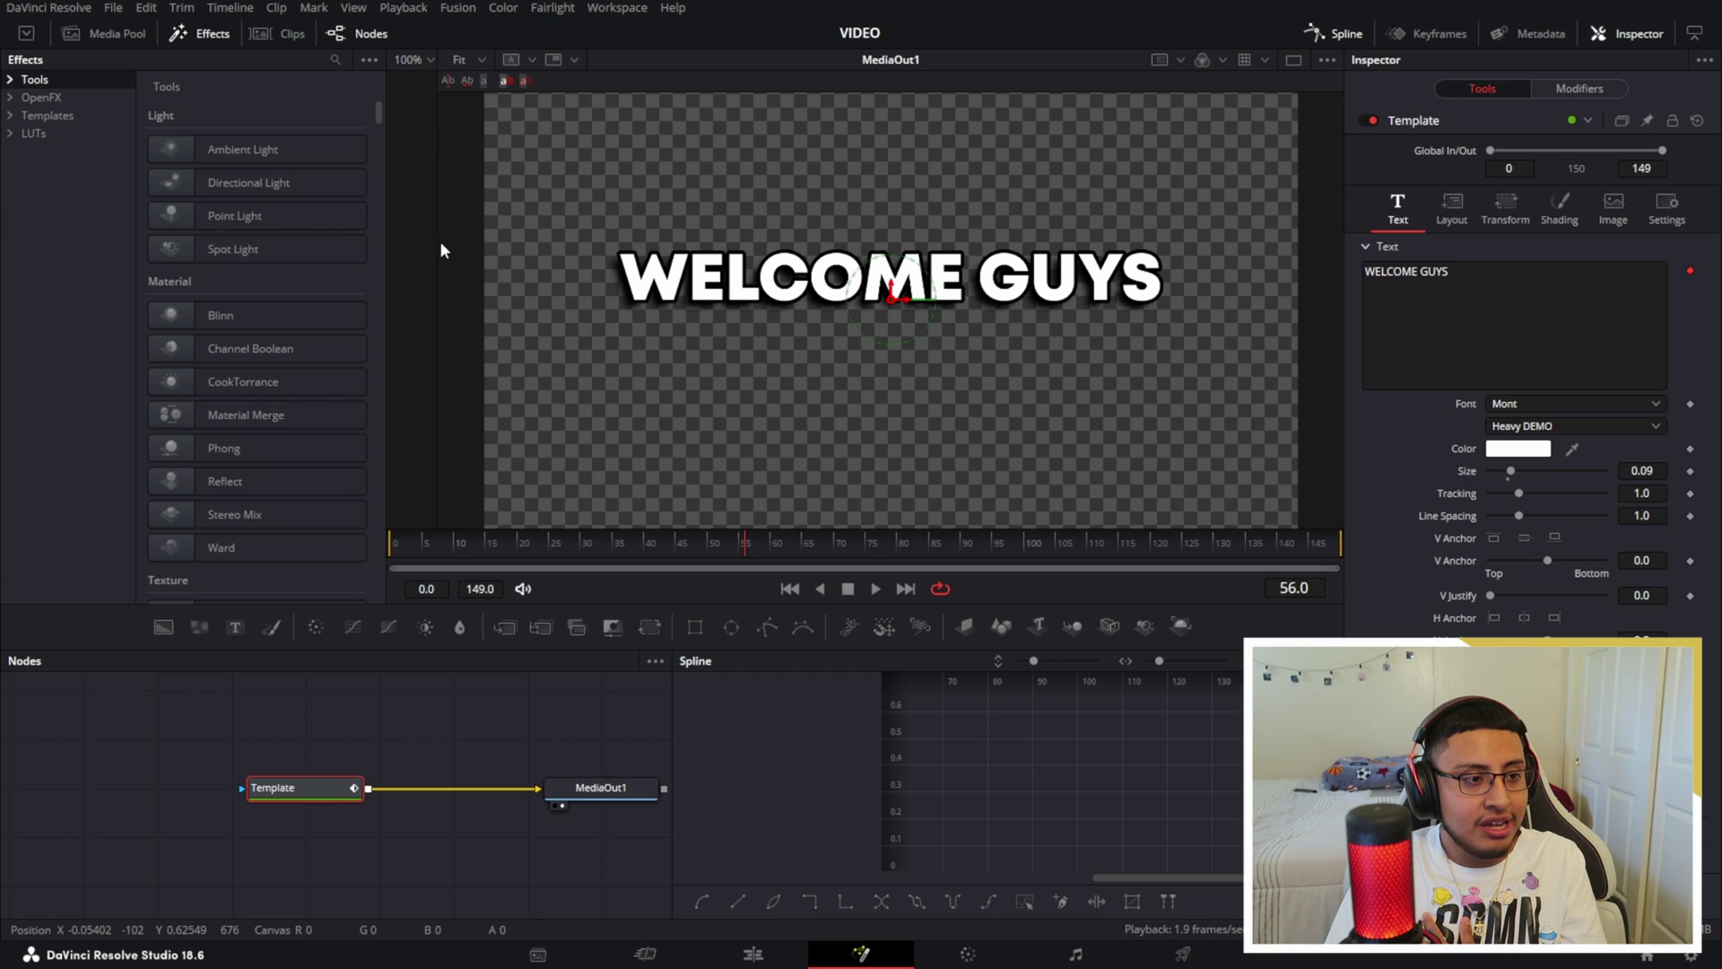
drag(440, 243, 565, 320)
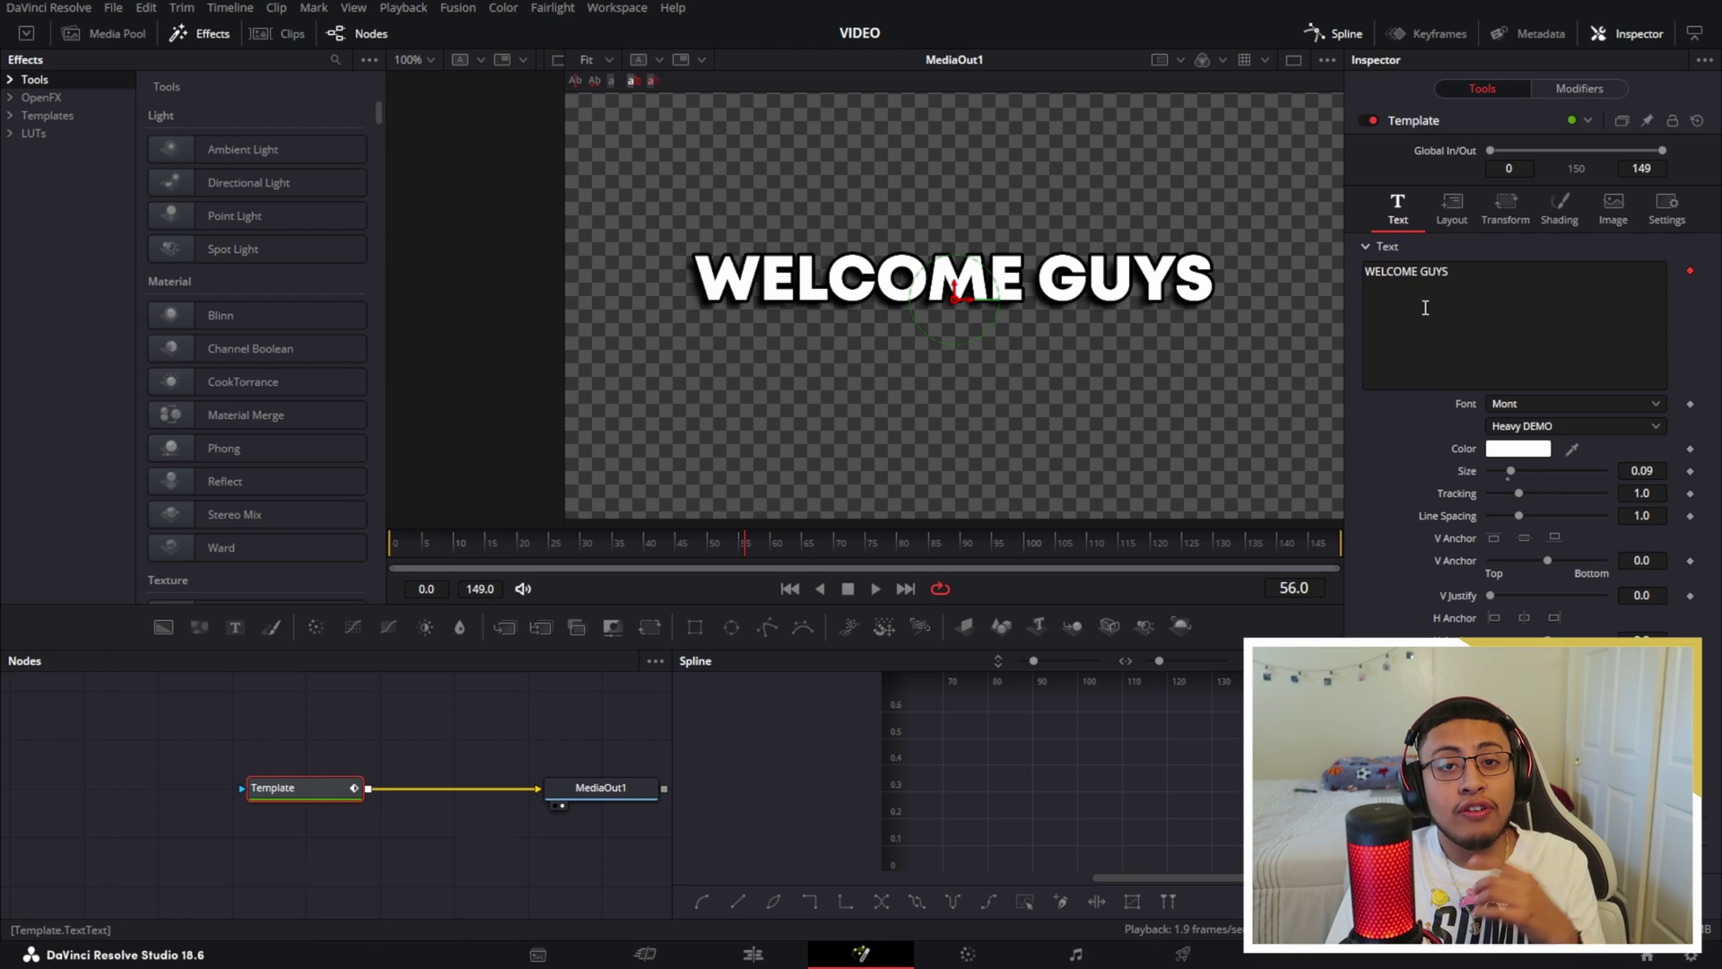
Change the Template text layout type to Frame and bring up Follower1's settings.
click(1452, 206)
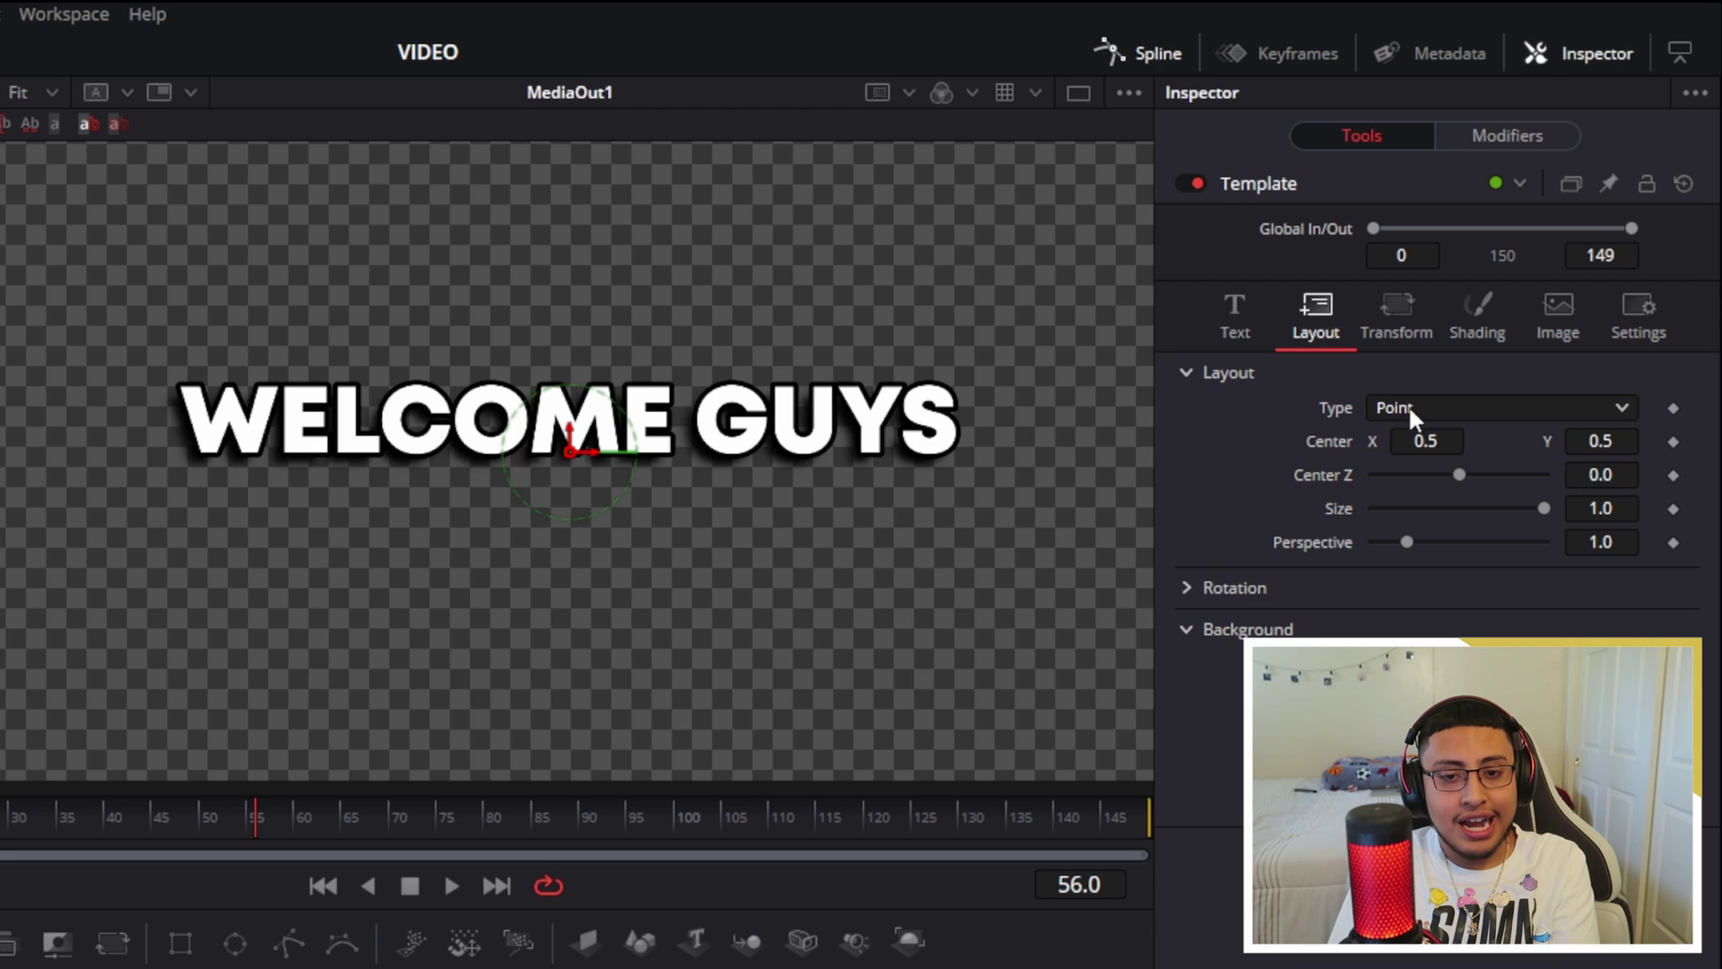
click(1408, 406)
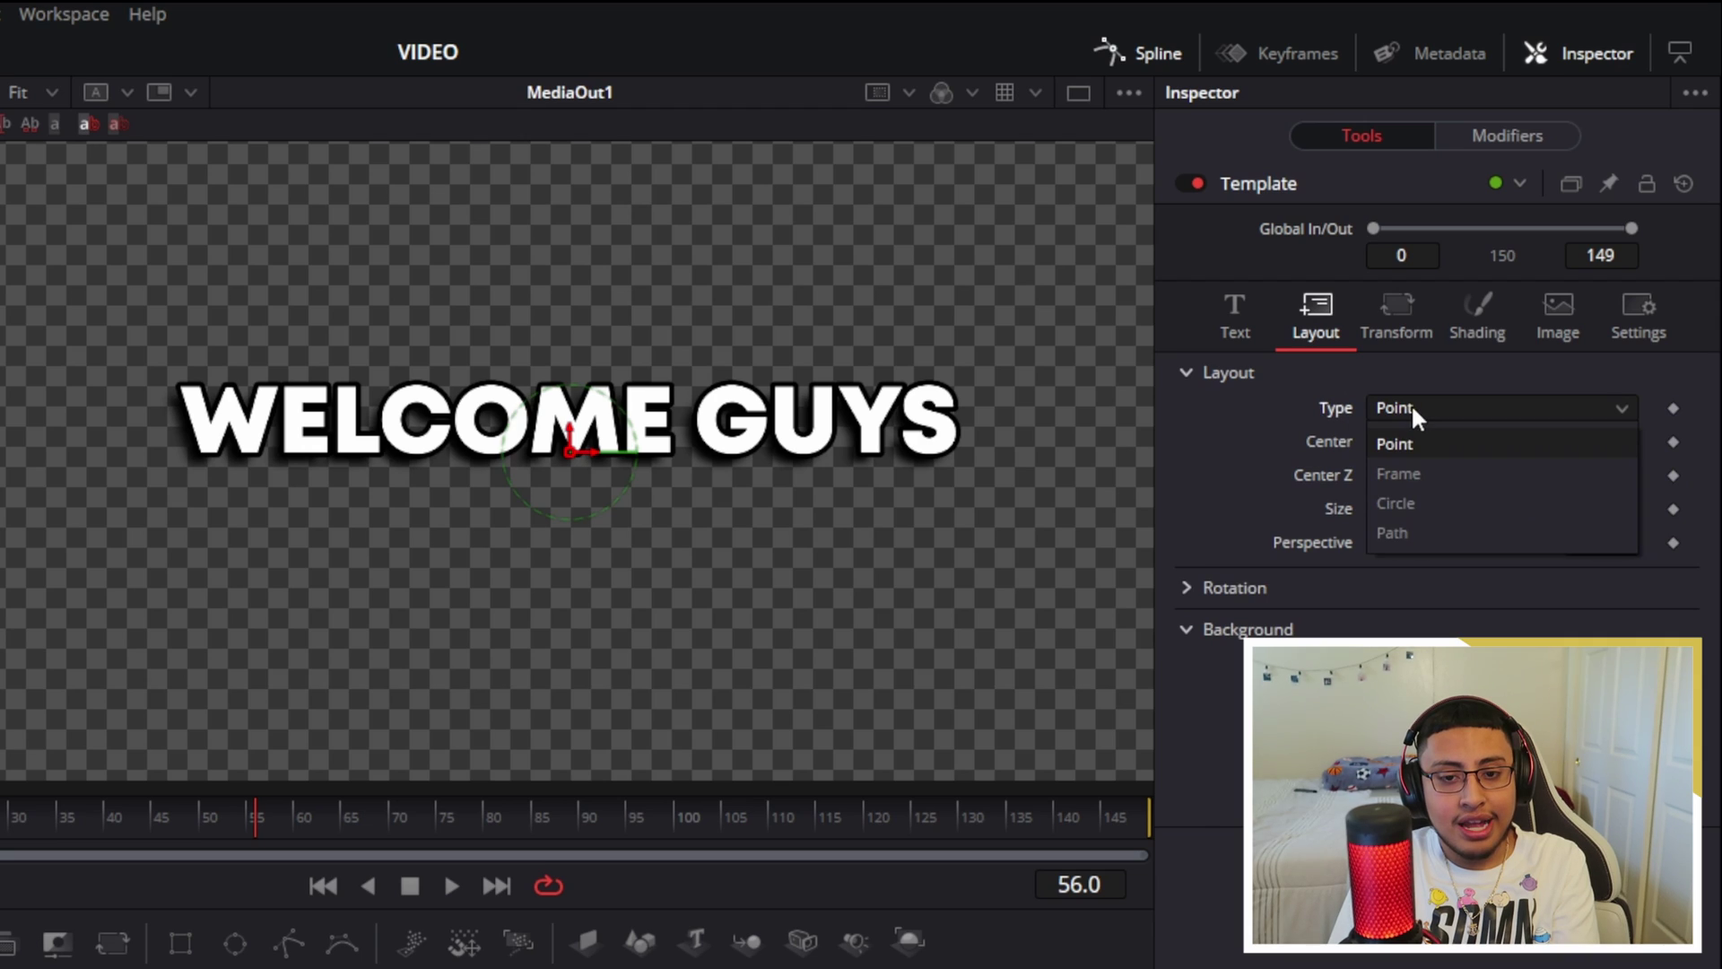
click(1420, 460)
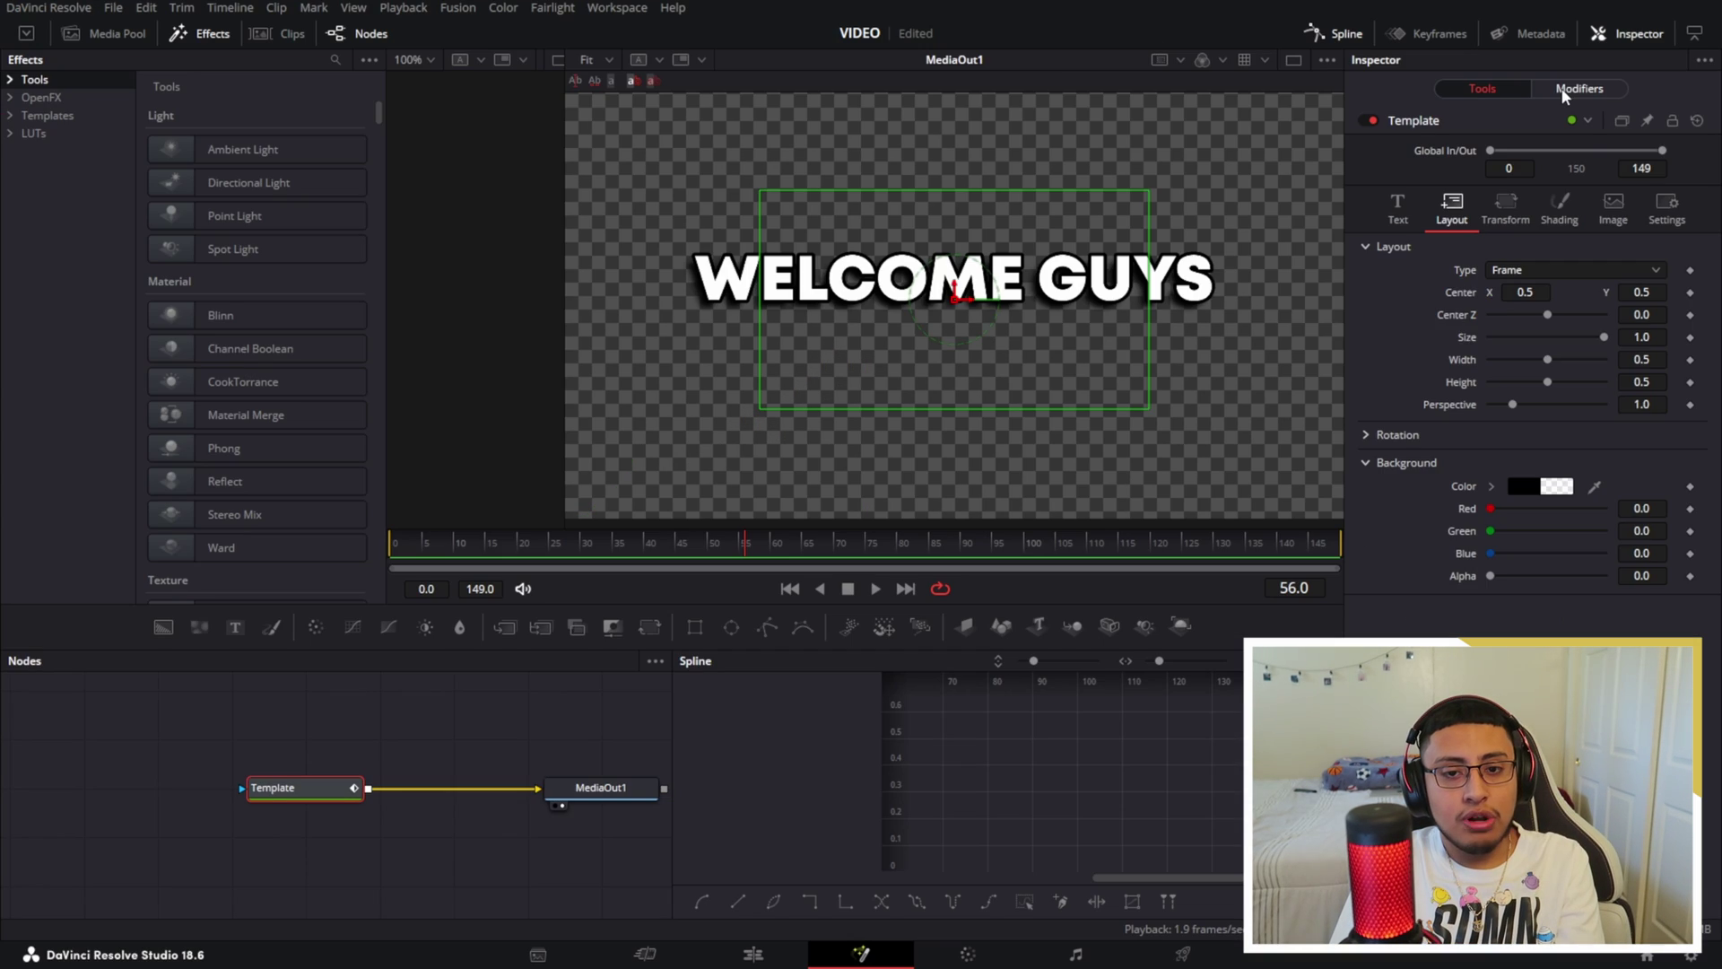
click(1482, 136)
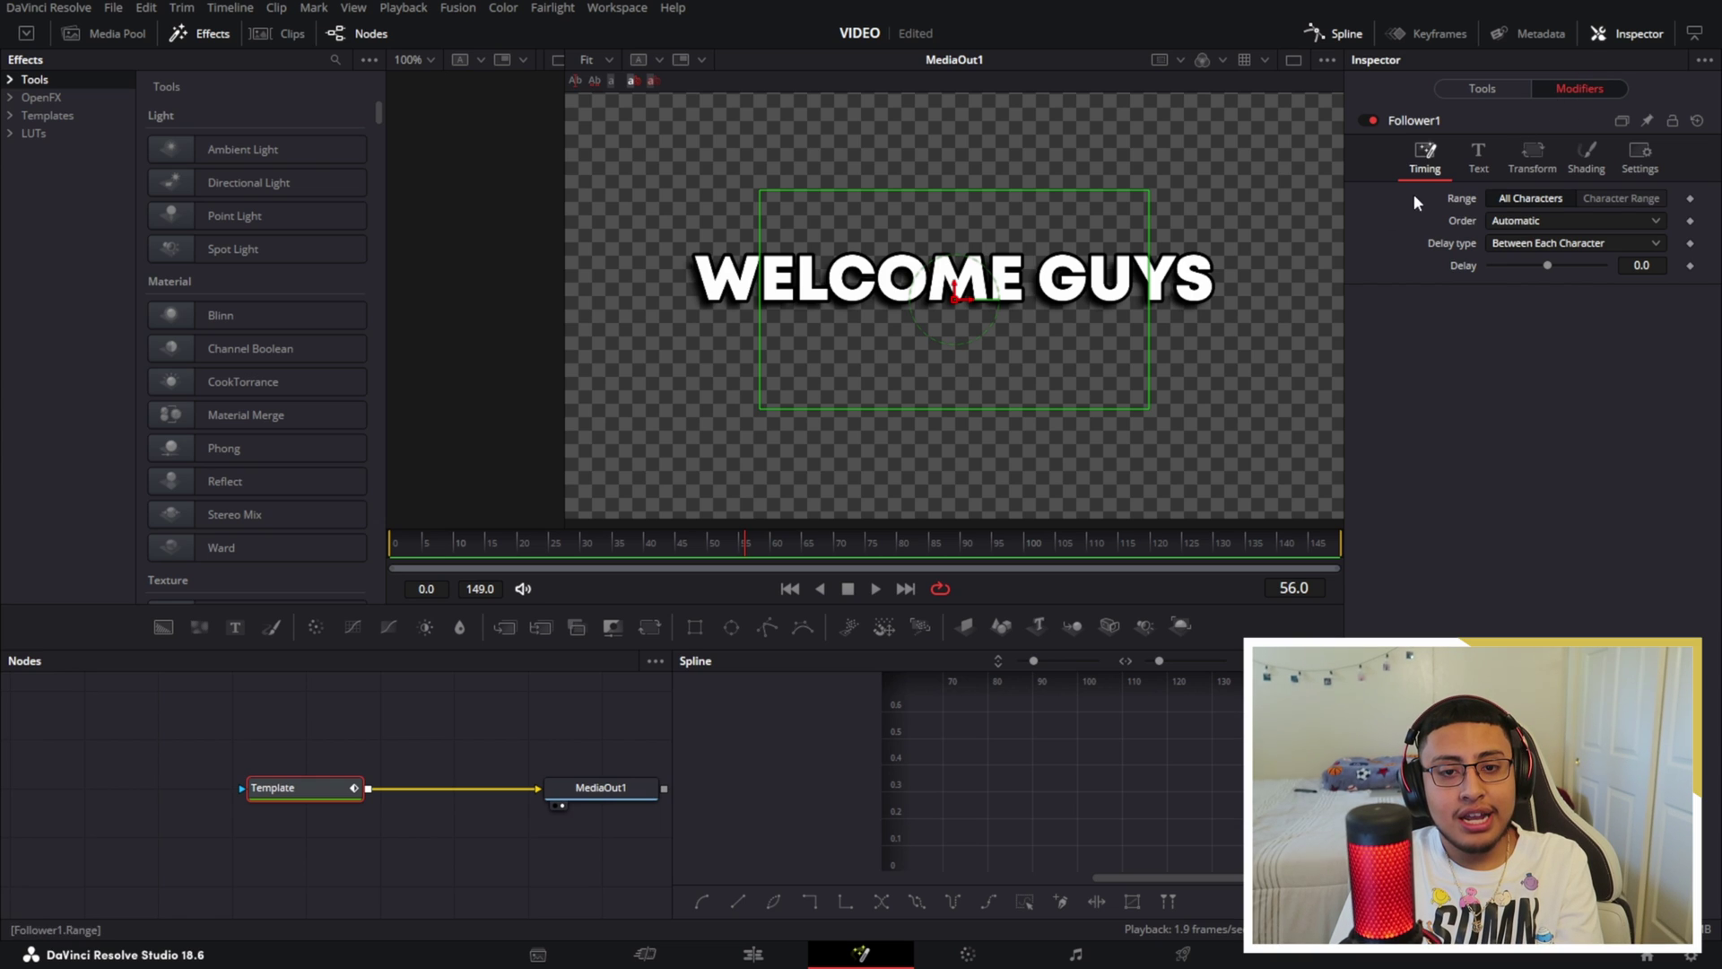
Set Follower1's Transform grouping from Characters to Words.
click(1481, 161)
click(1533, 154)
click(1587, 154)
click(1641, 154)
click(1446, 158)
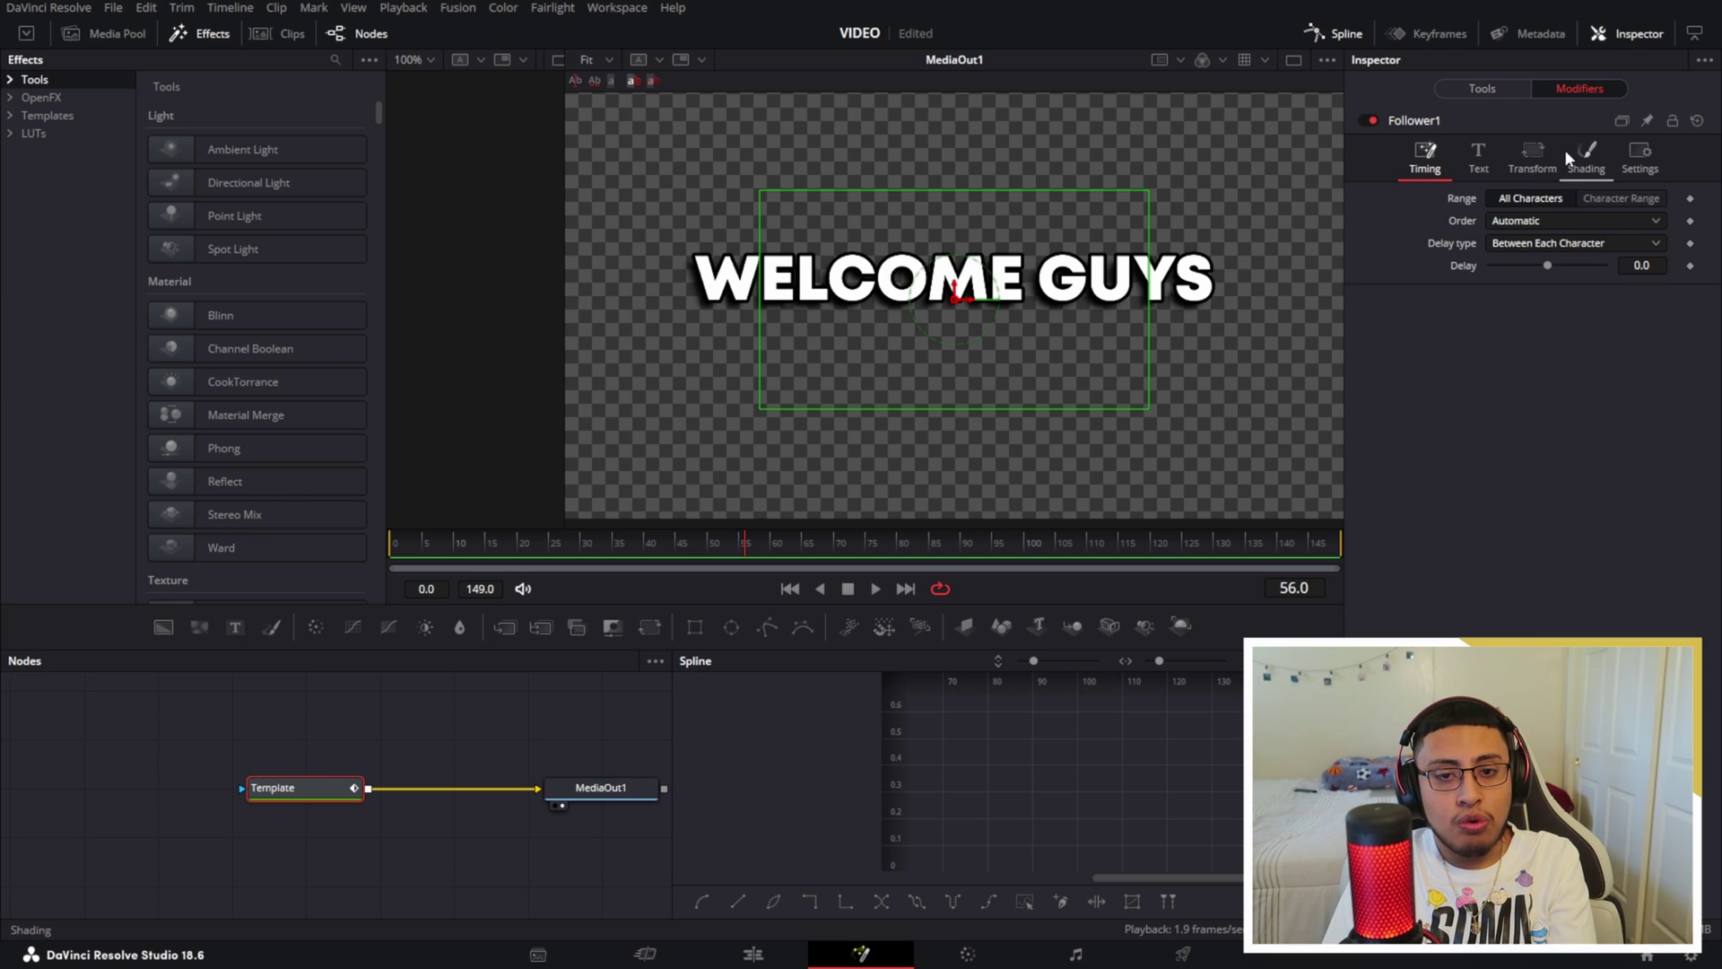
click(1531, 146)
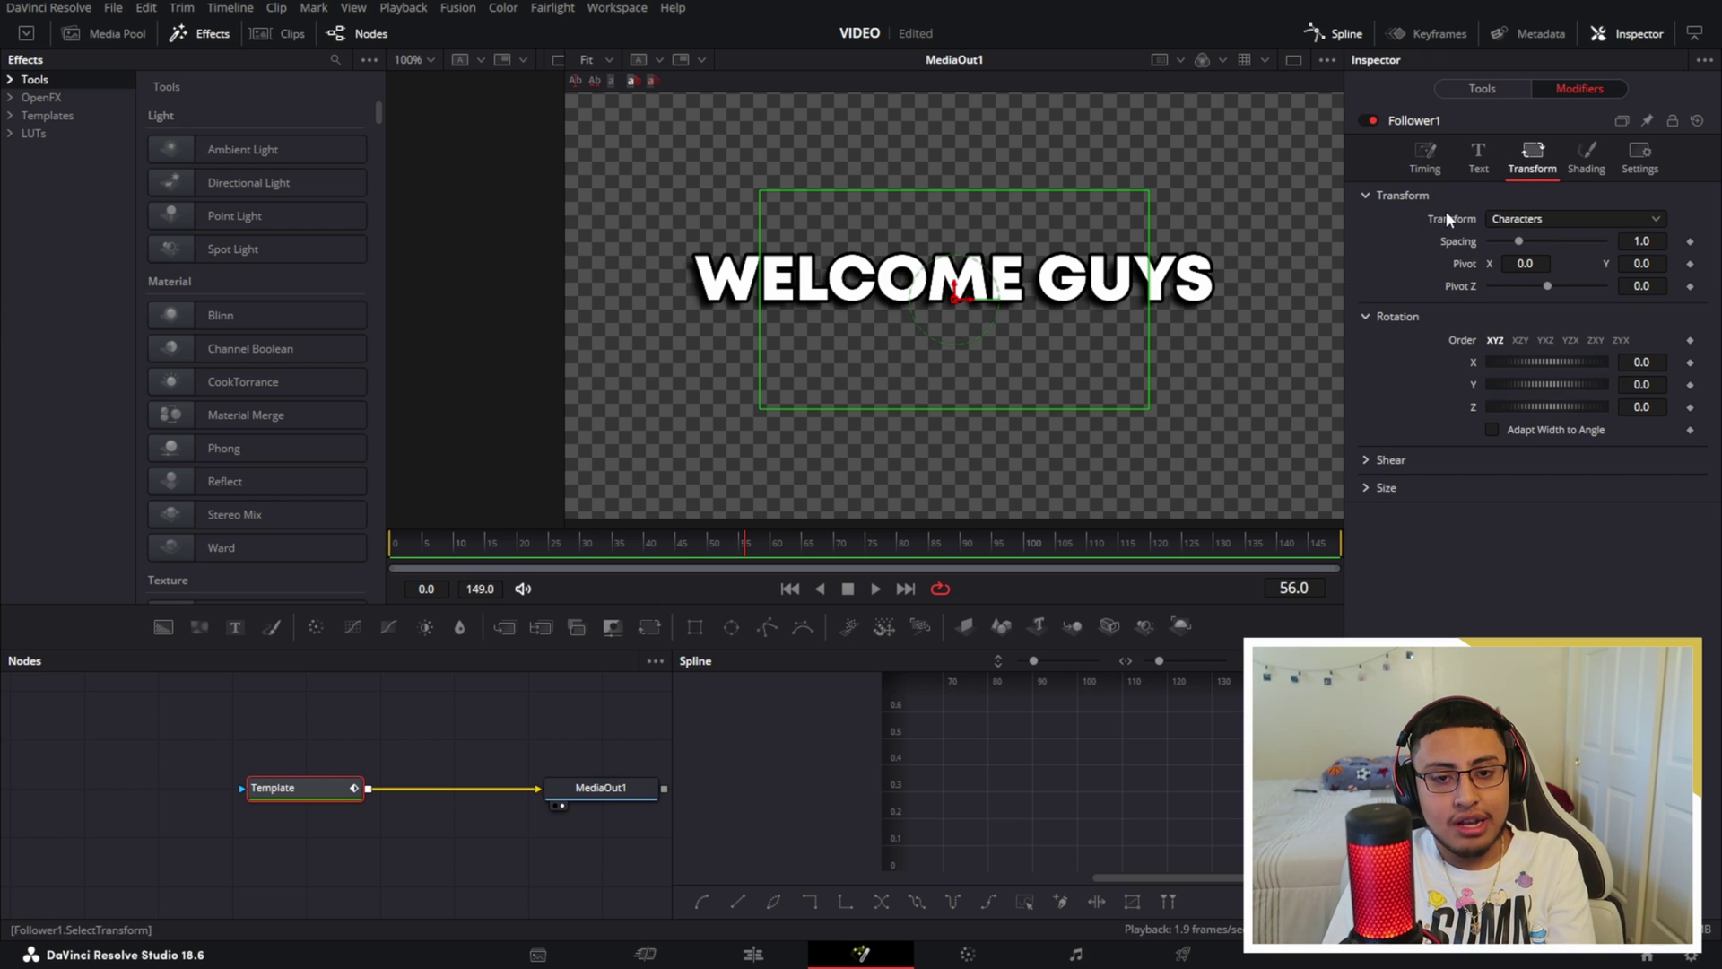
click(1491, 219)
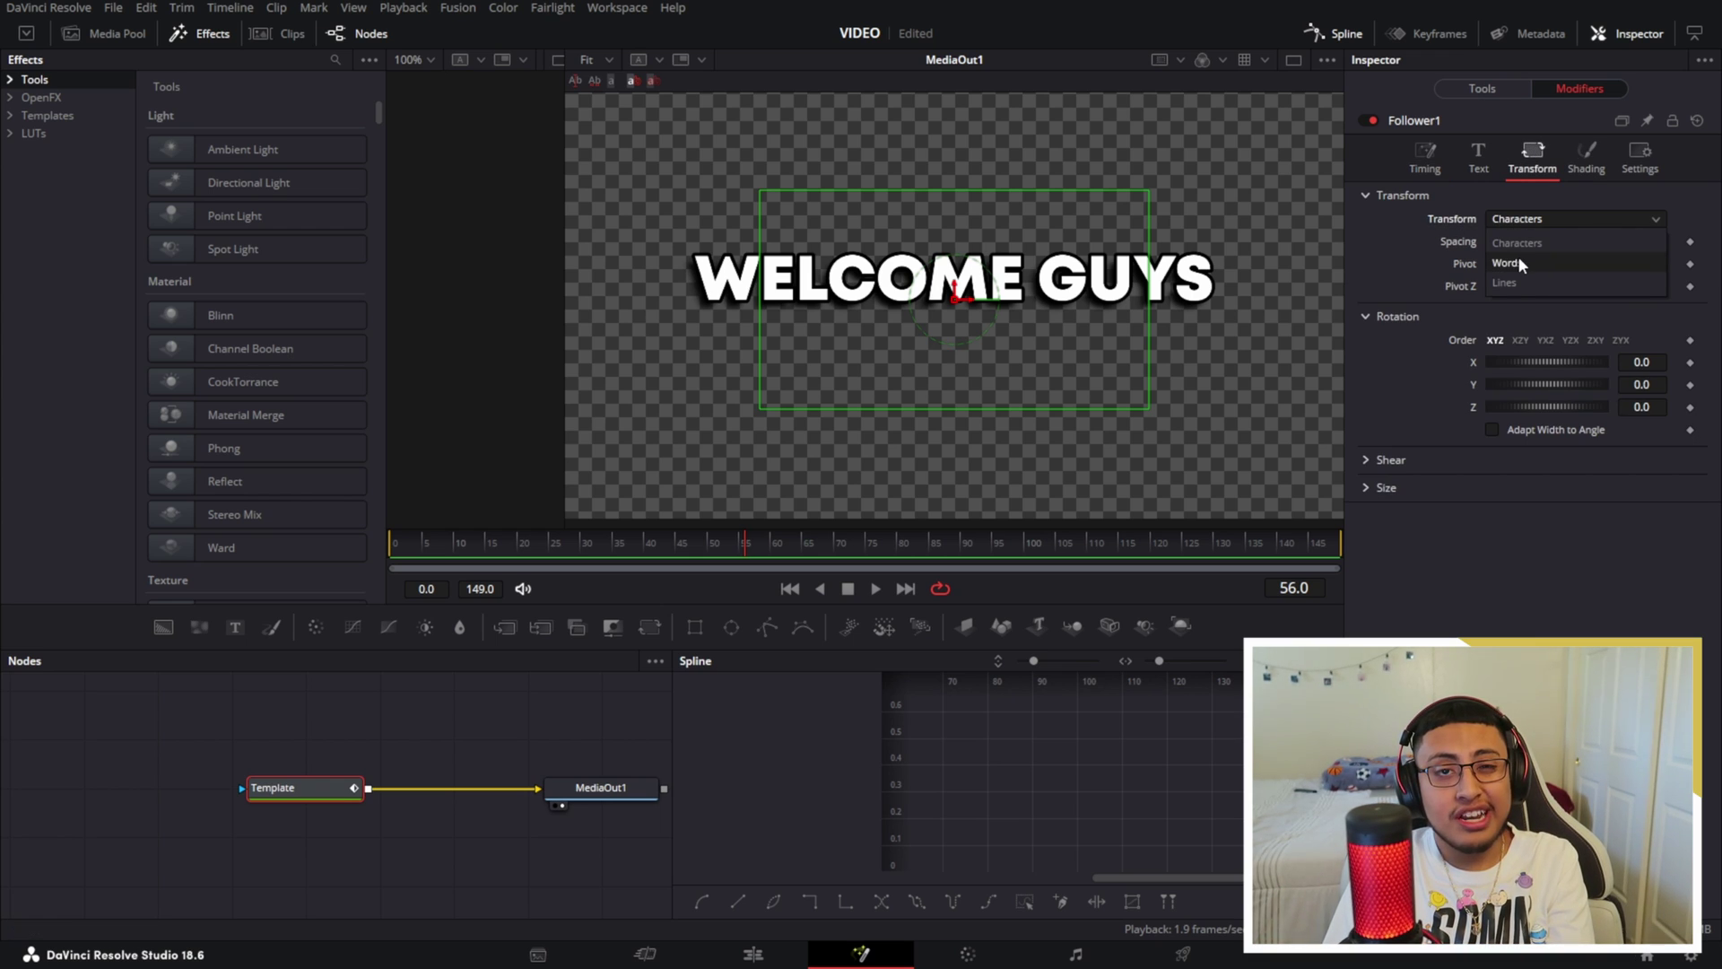
click(1520, 262)
drag(745, 545, 395, 545)
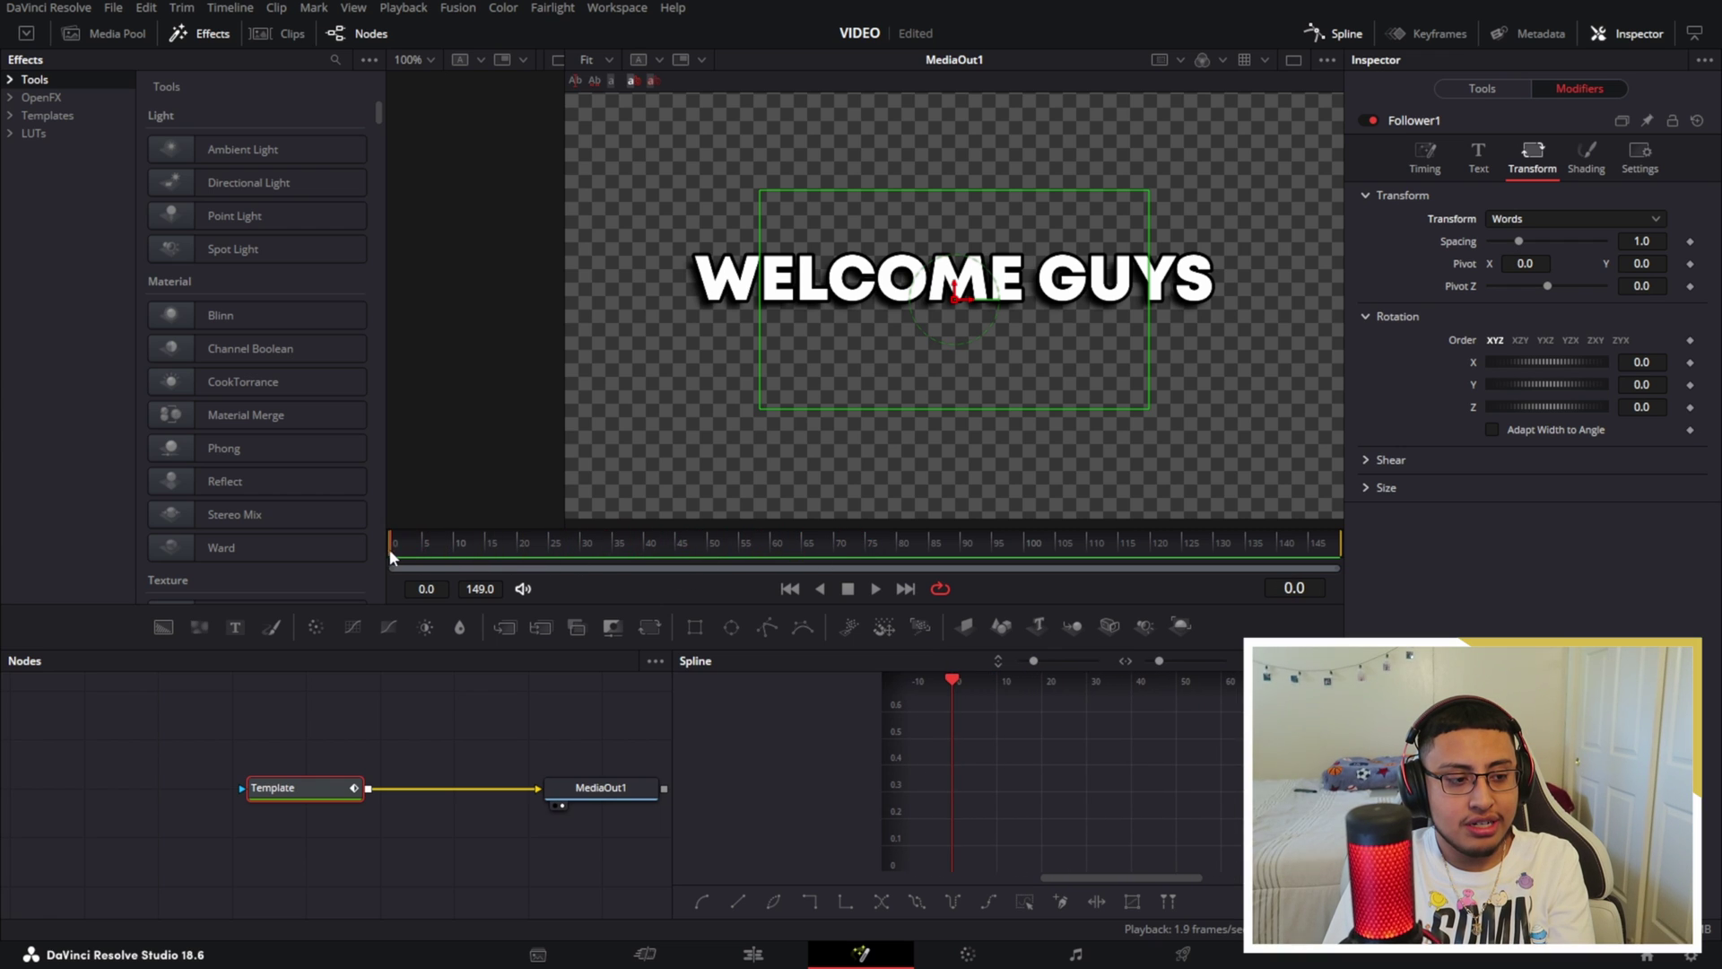
Set Follower1 word Size X and Y to 0 and keyframe both at frame 0.
click(1342, 38)
click(1367, 489)
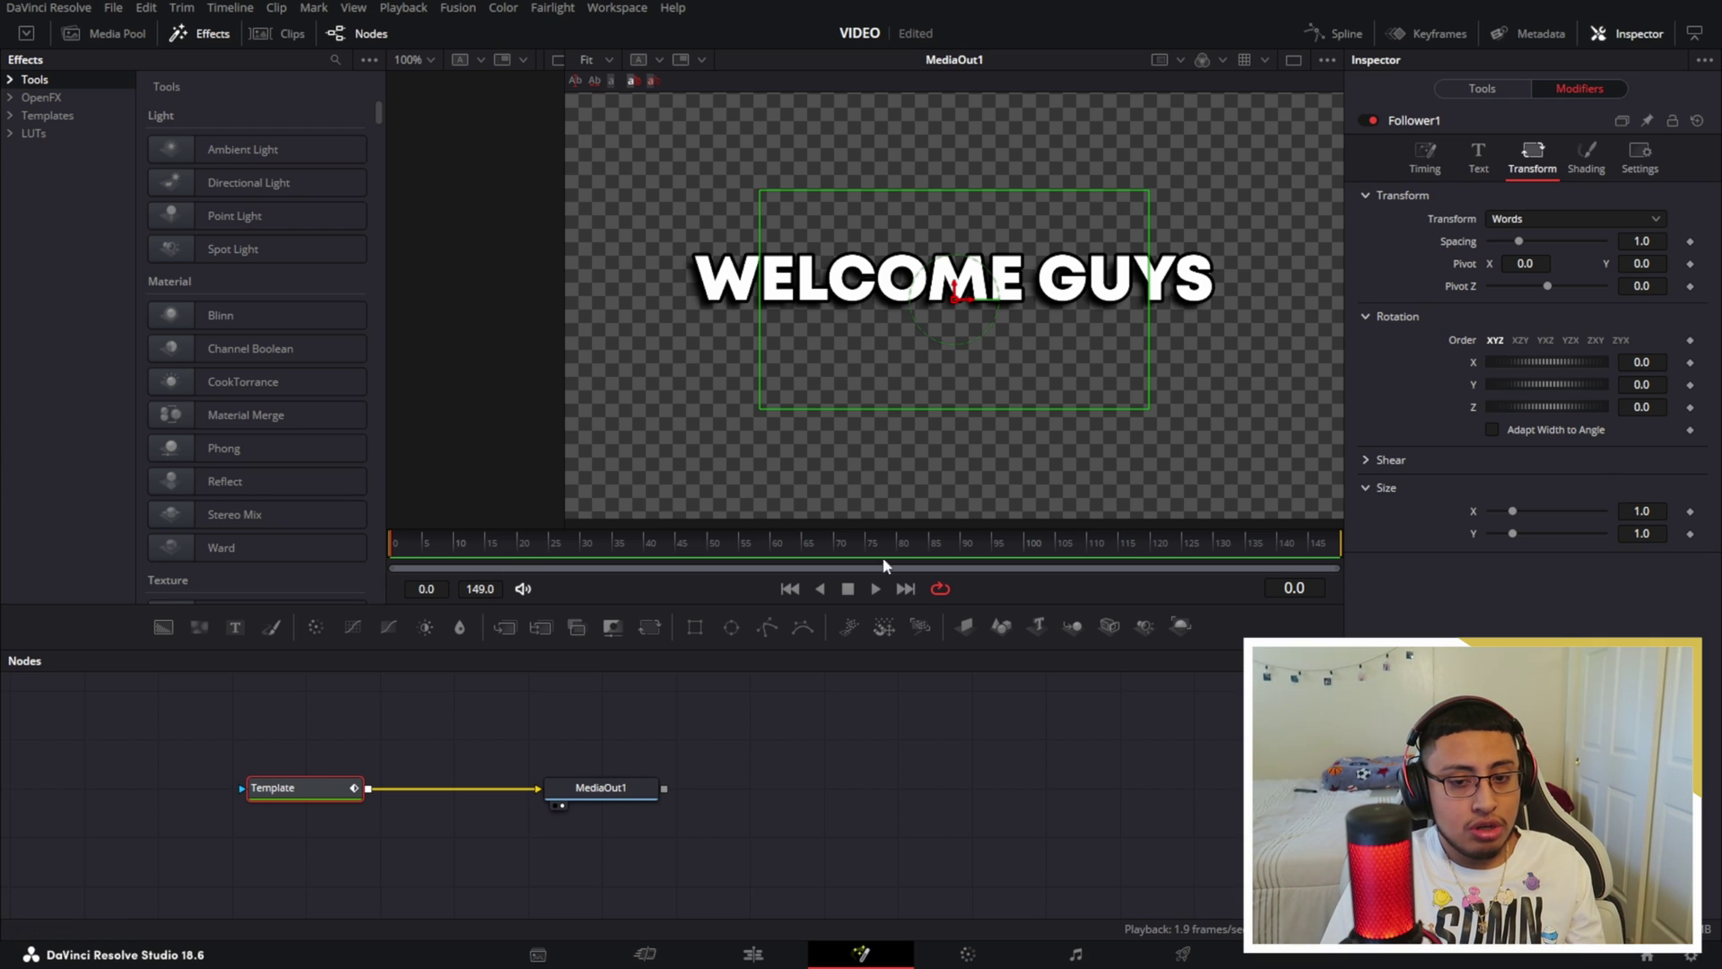
double_click(1642, 509)
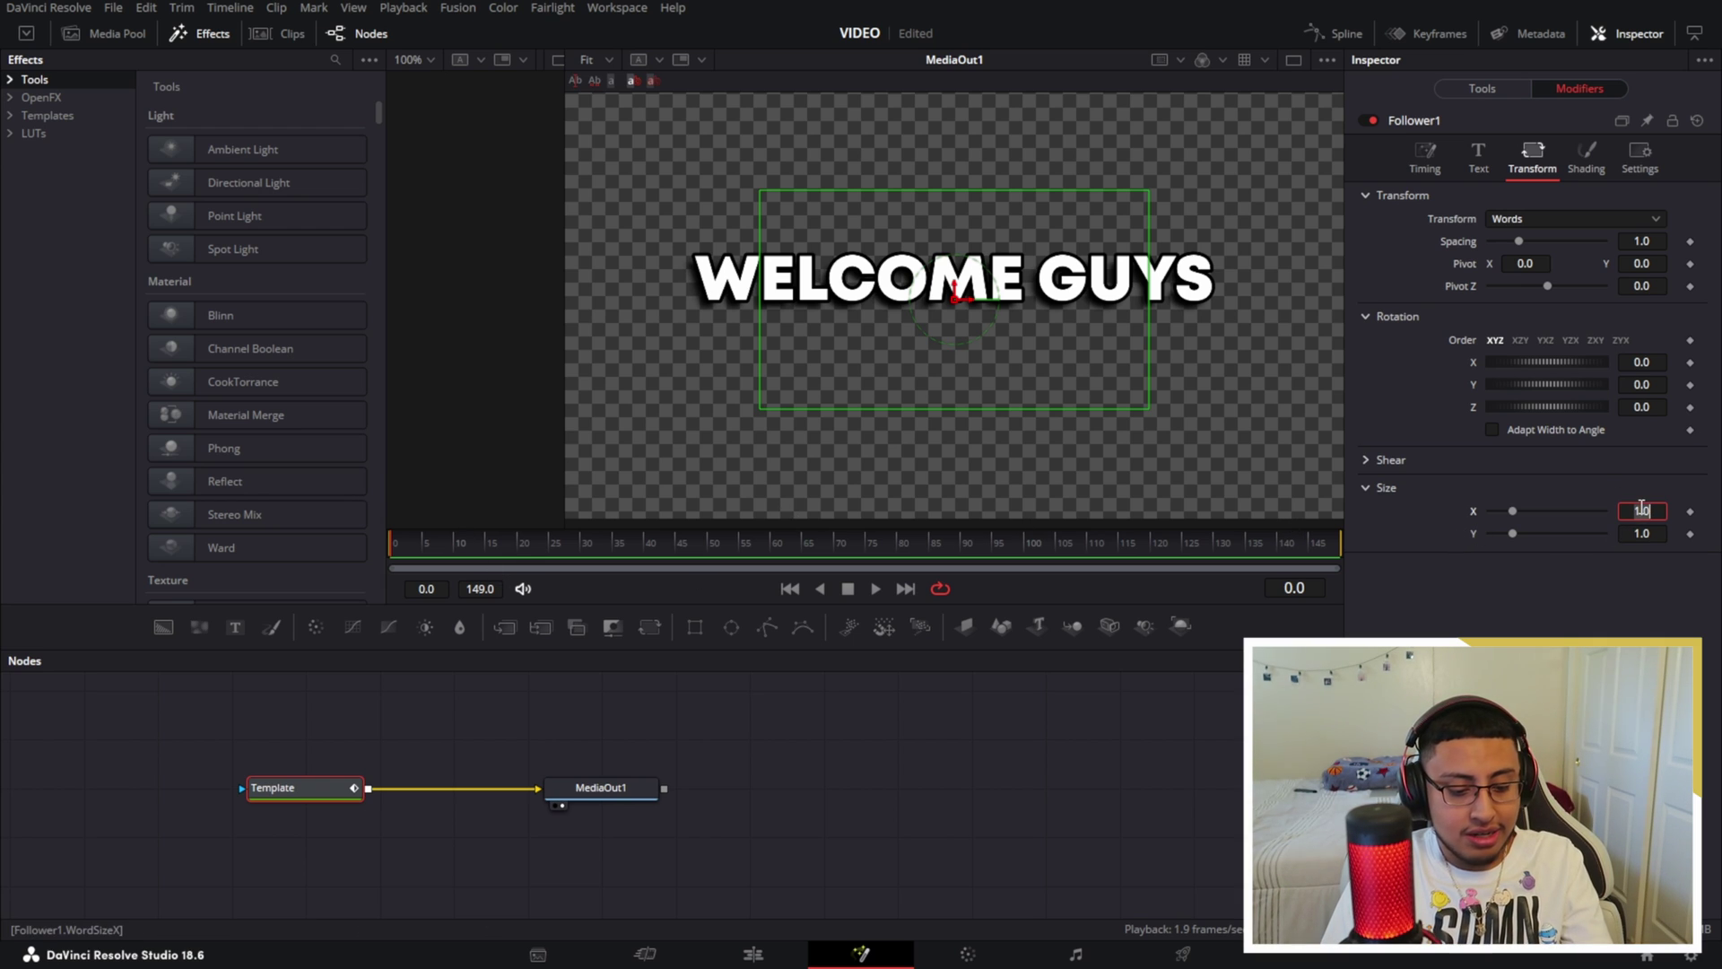
text(0)
double_click(1643, 534)
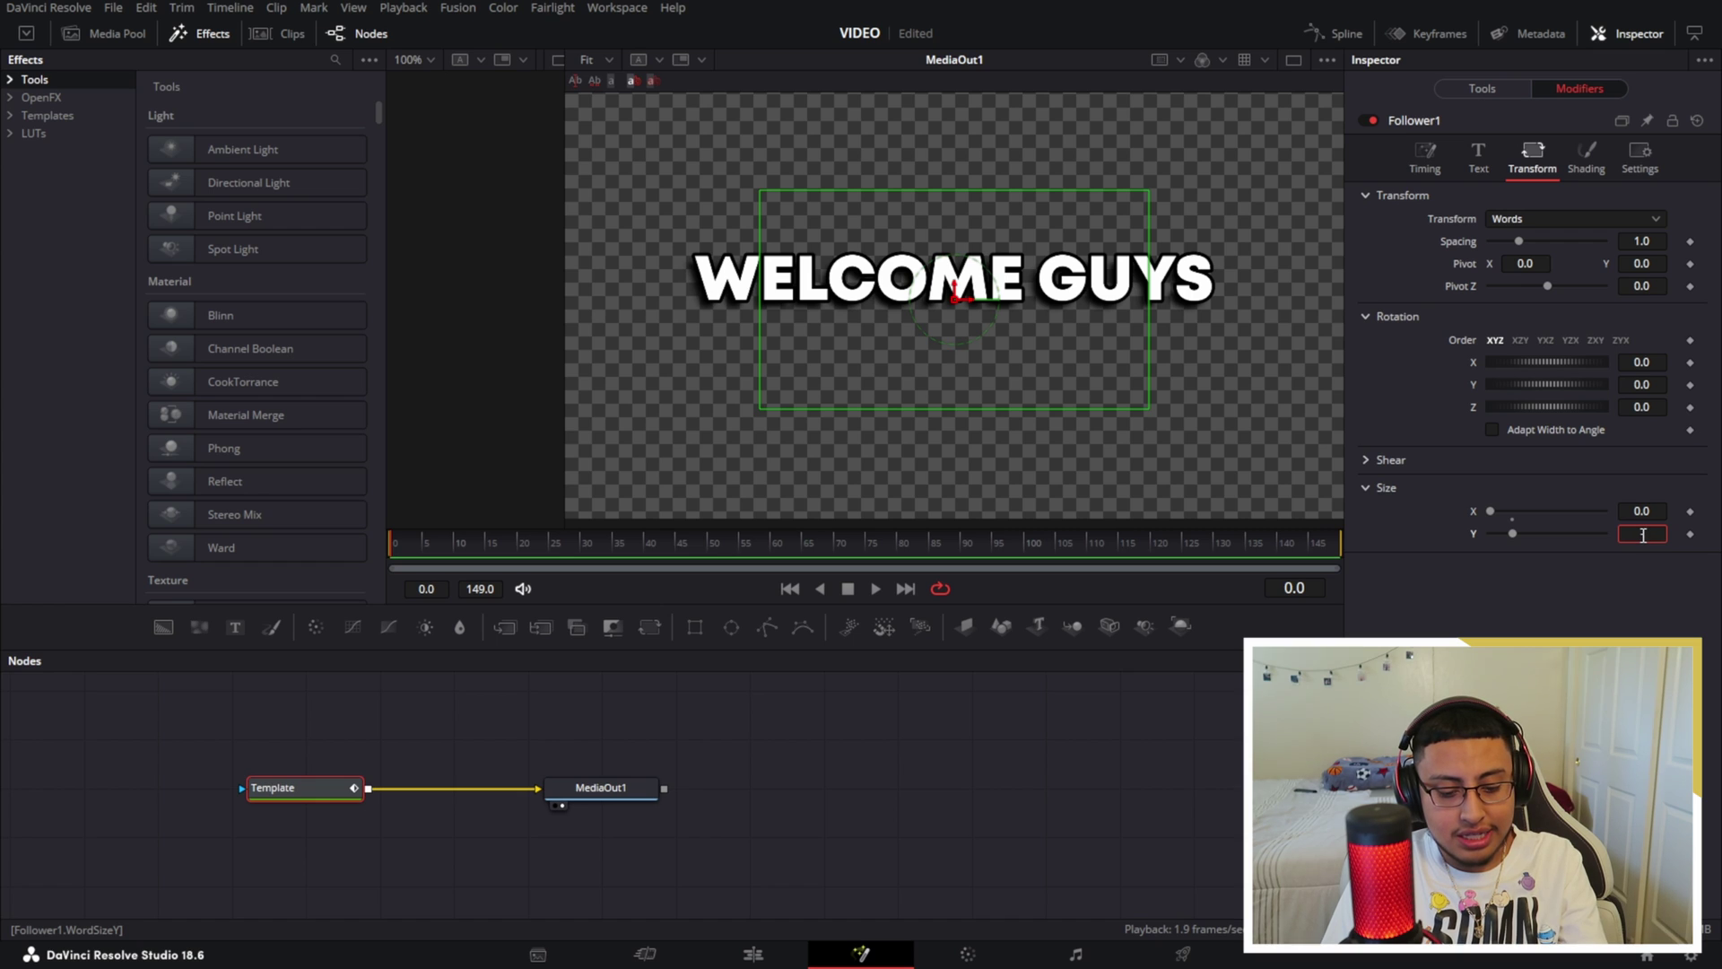
key(Tab)
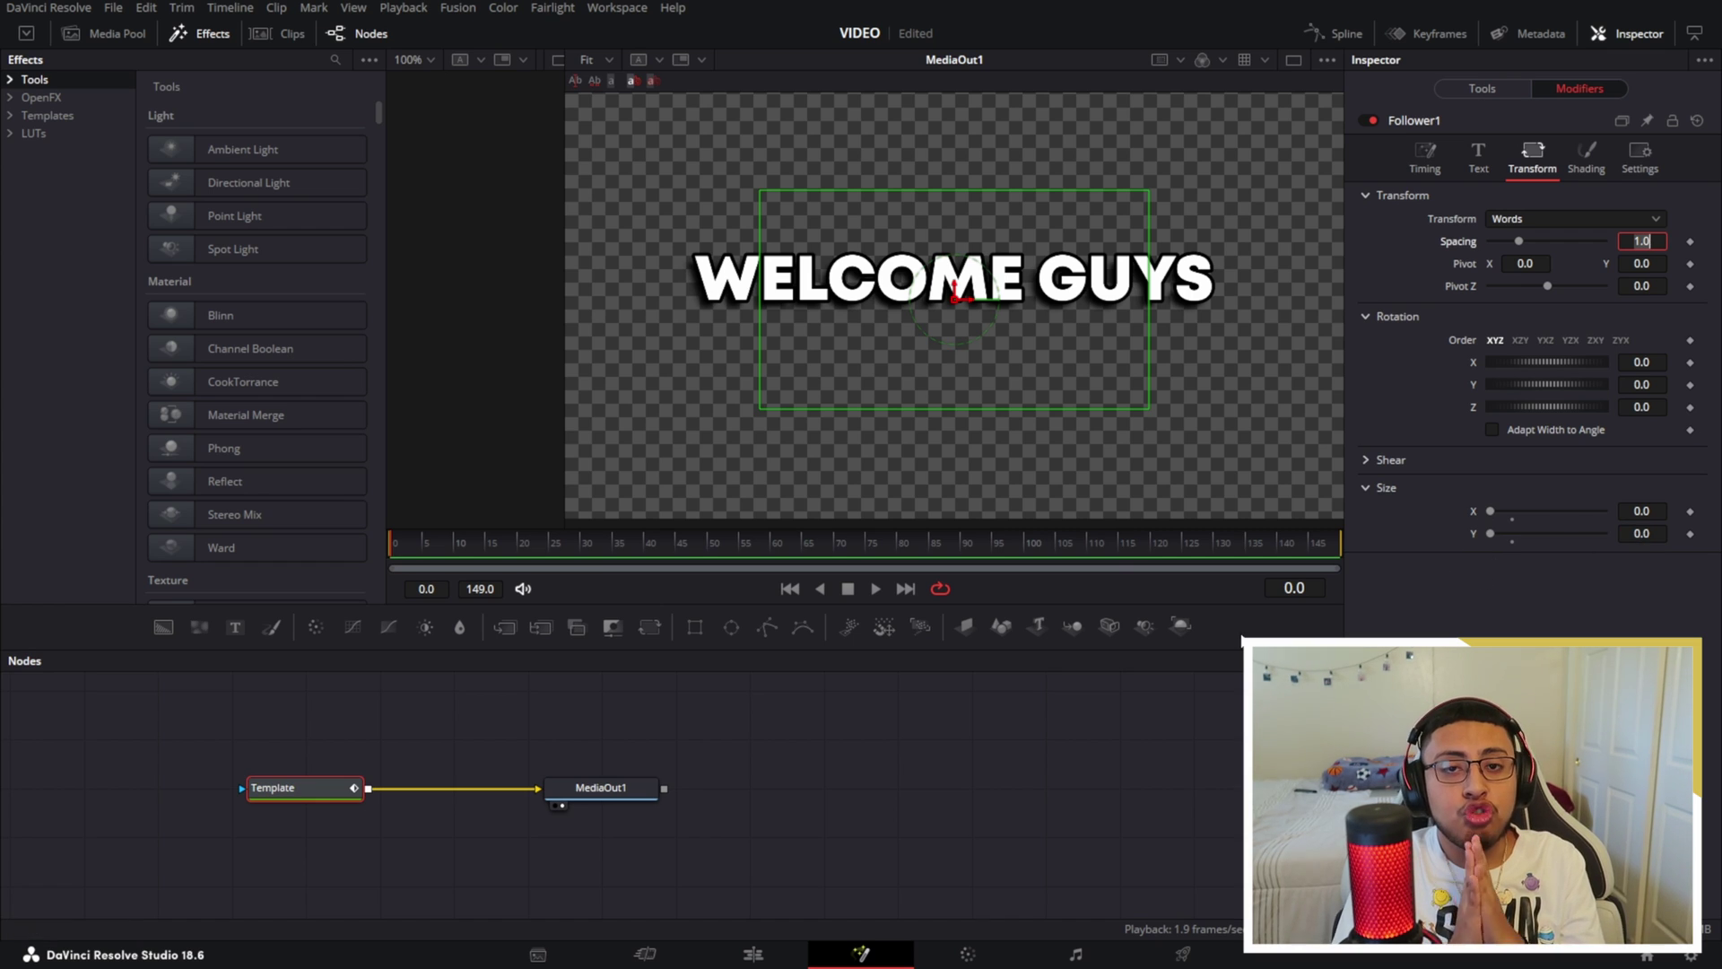
click(1691, 512)
click(1691, 534)
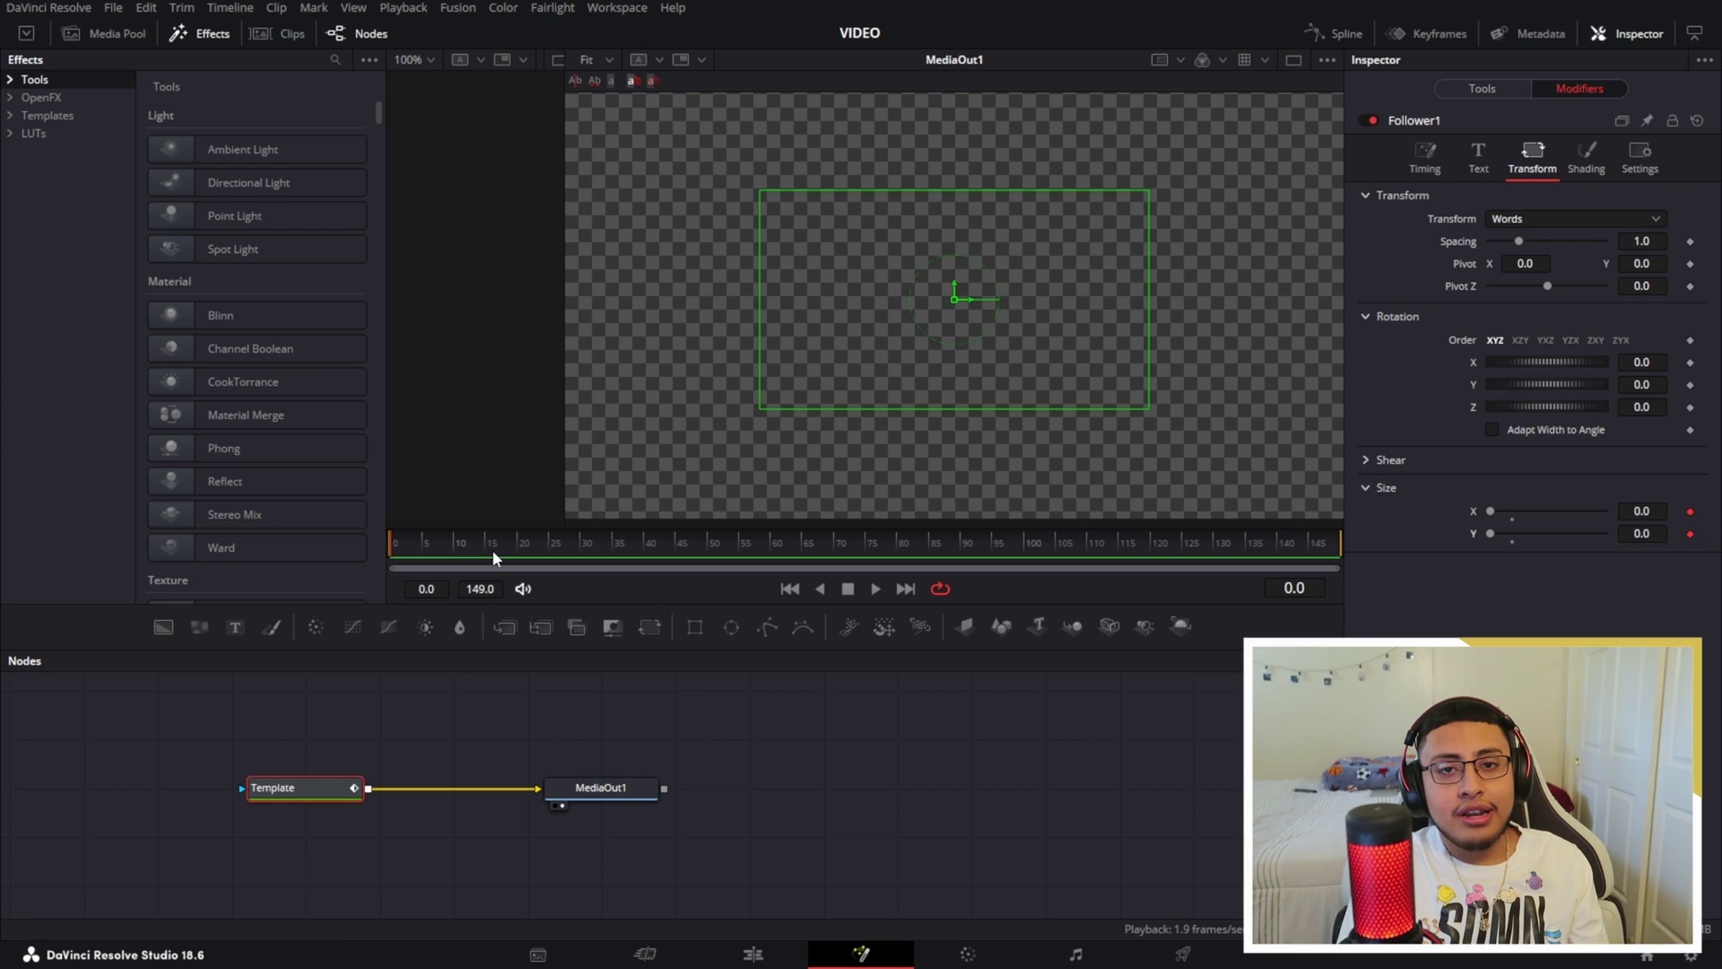
At frame 10, set word Size X and Y to 1, then return to frame 0.
key(Right)
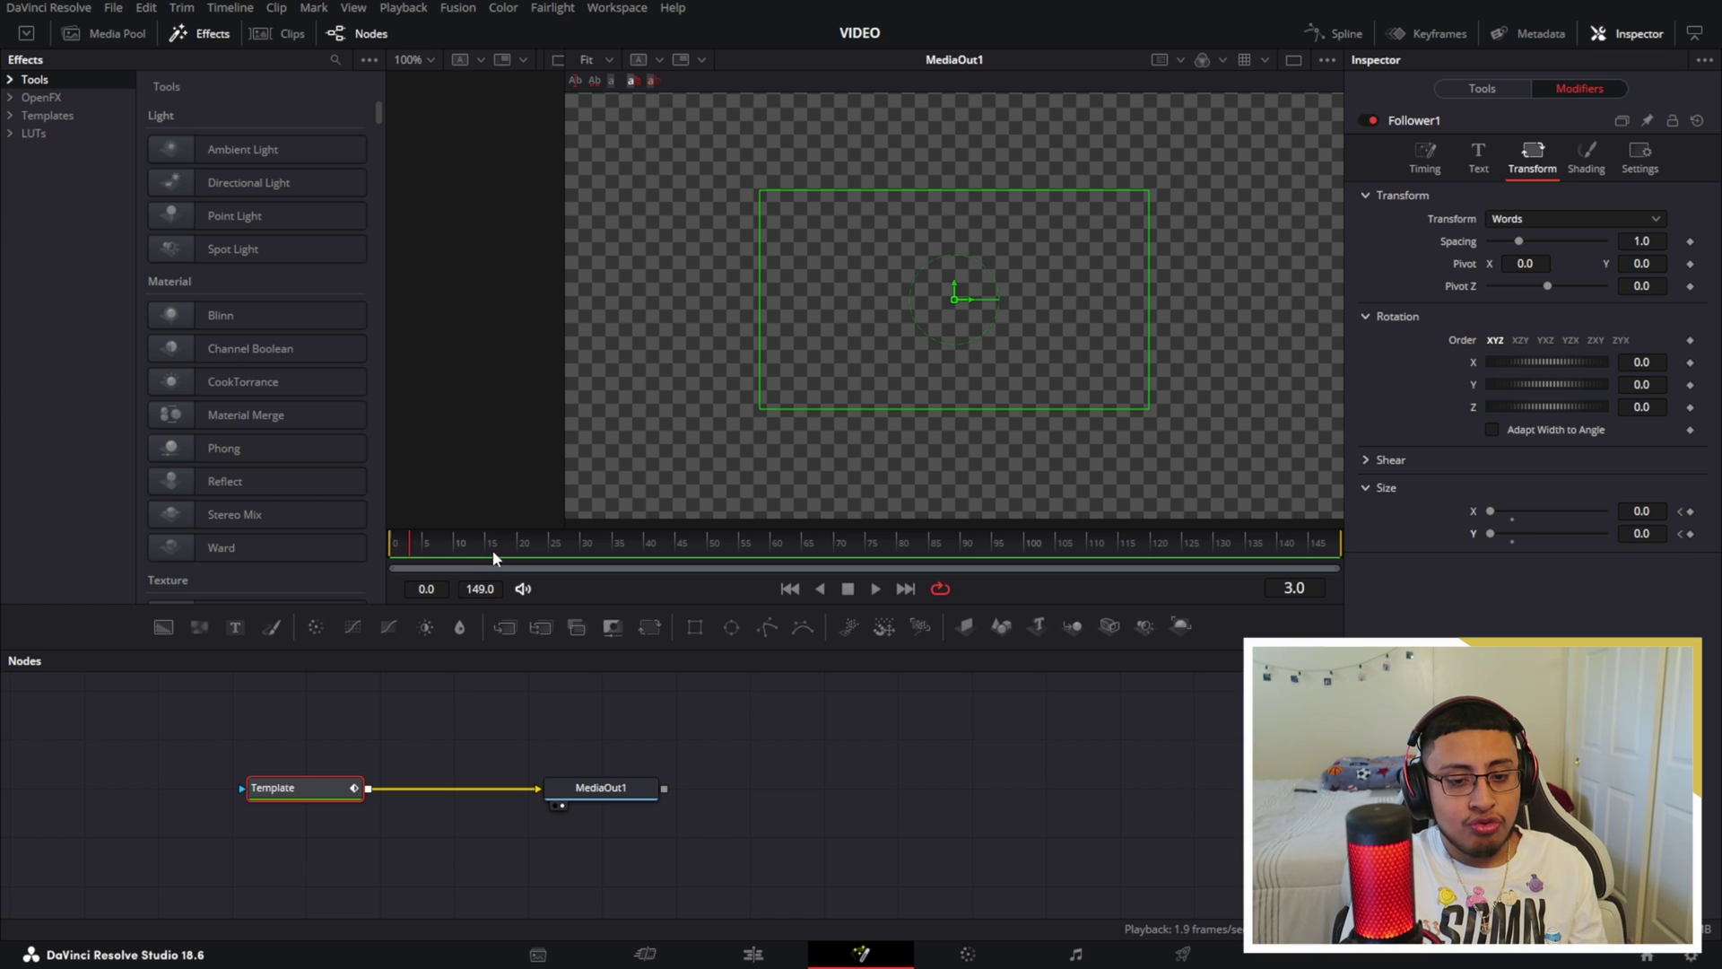
key(Right)
key(Right)
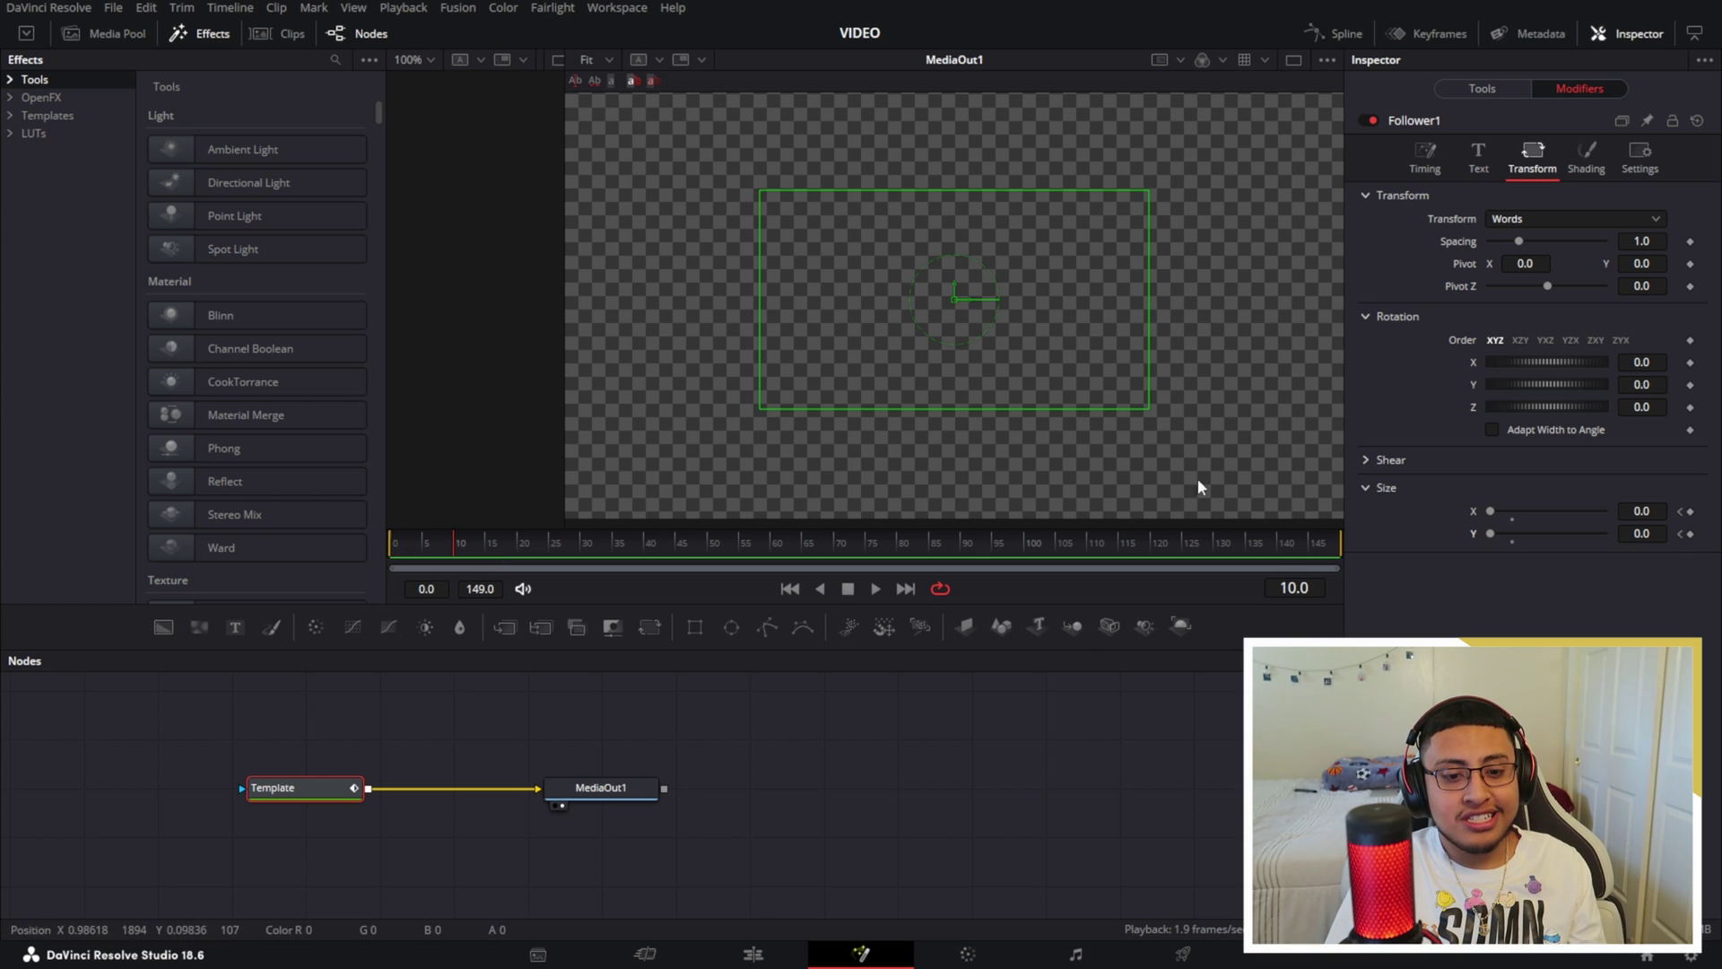
click(1640, 511)
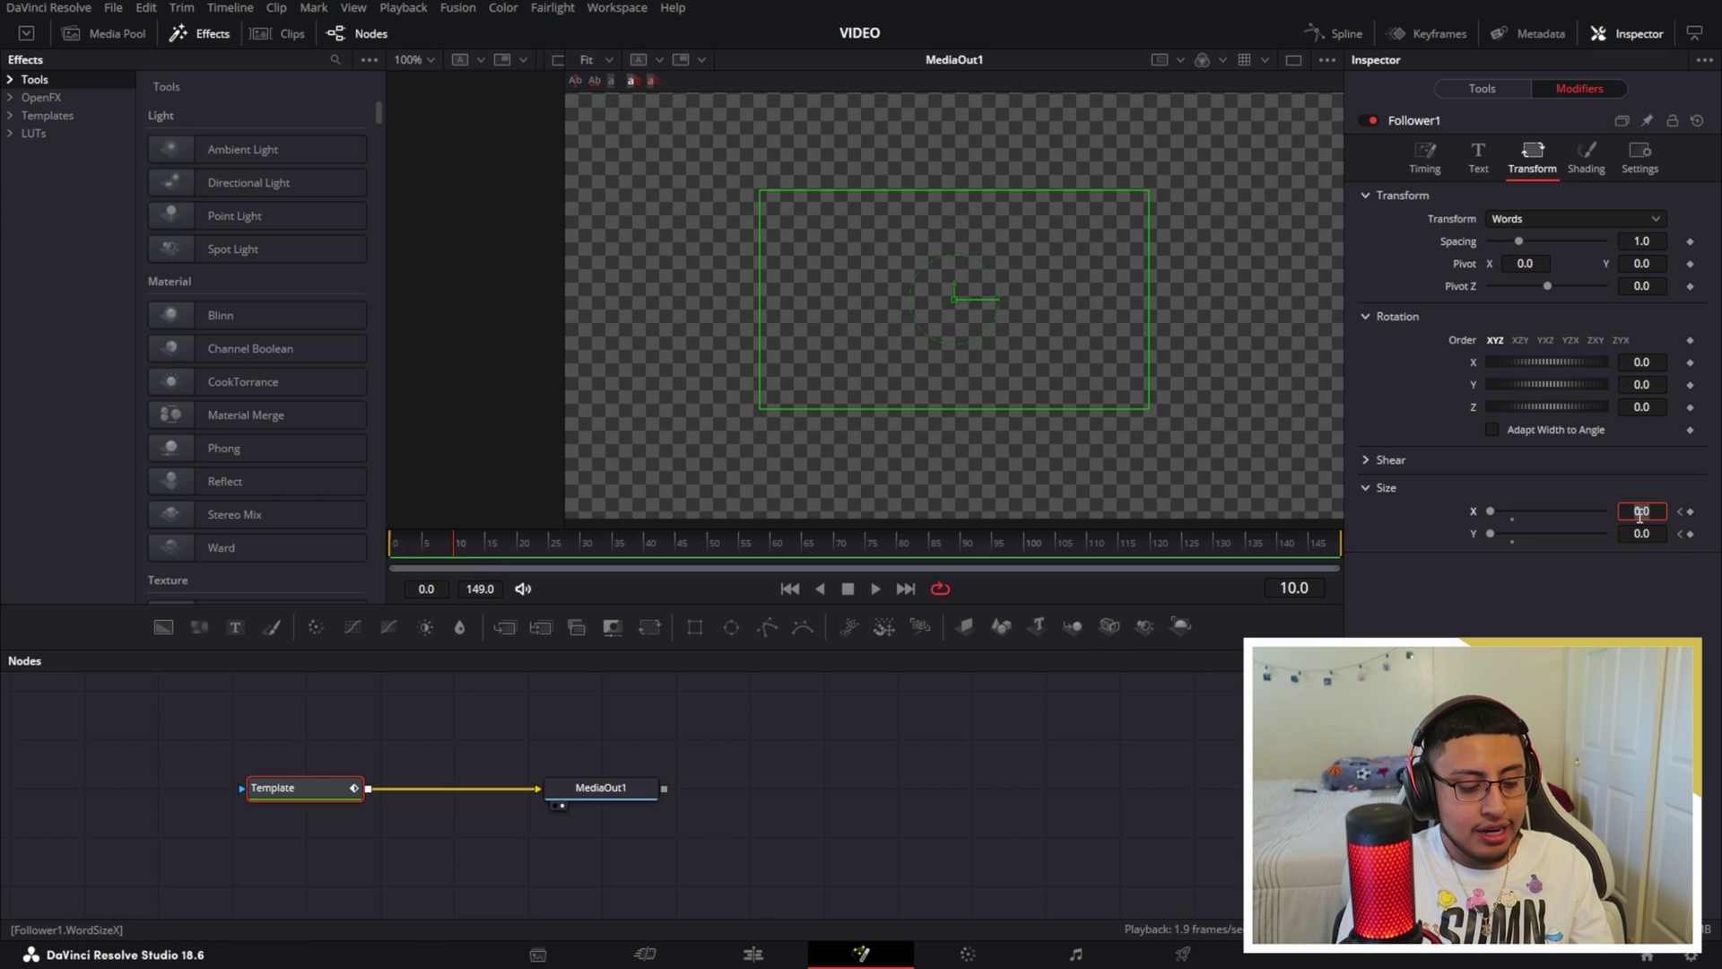
text(1)
key(Tab)
text(1)
key(Tab)
click(847, 590)
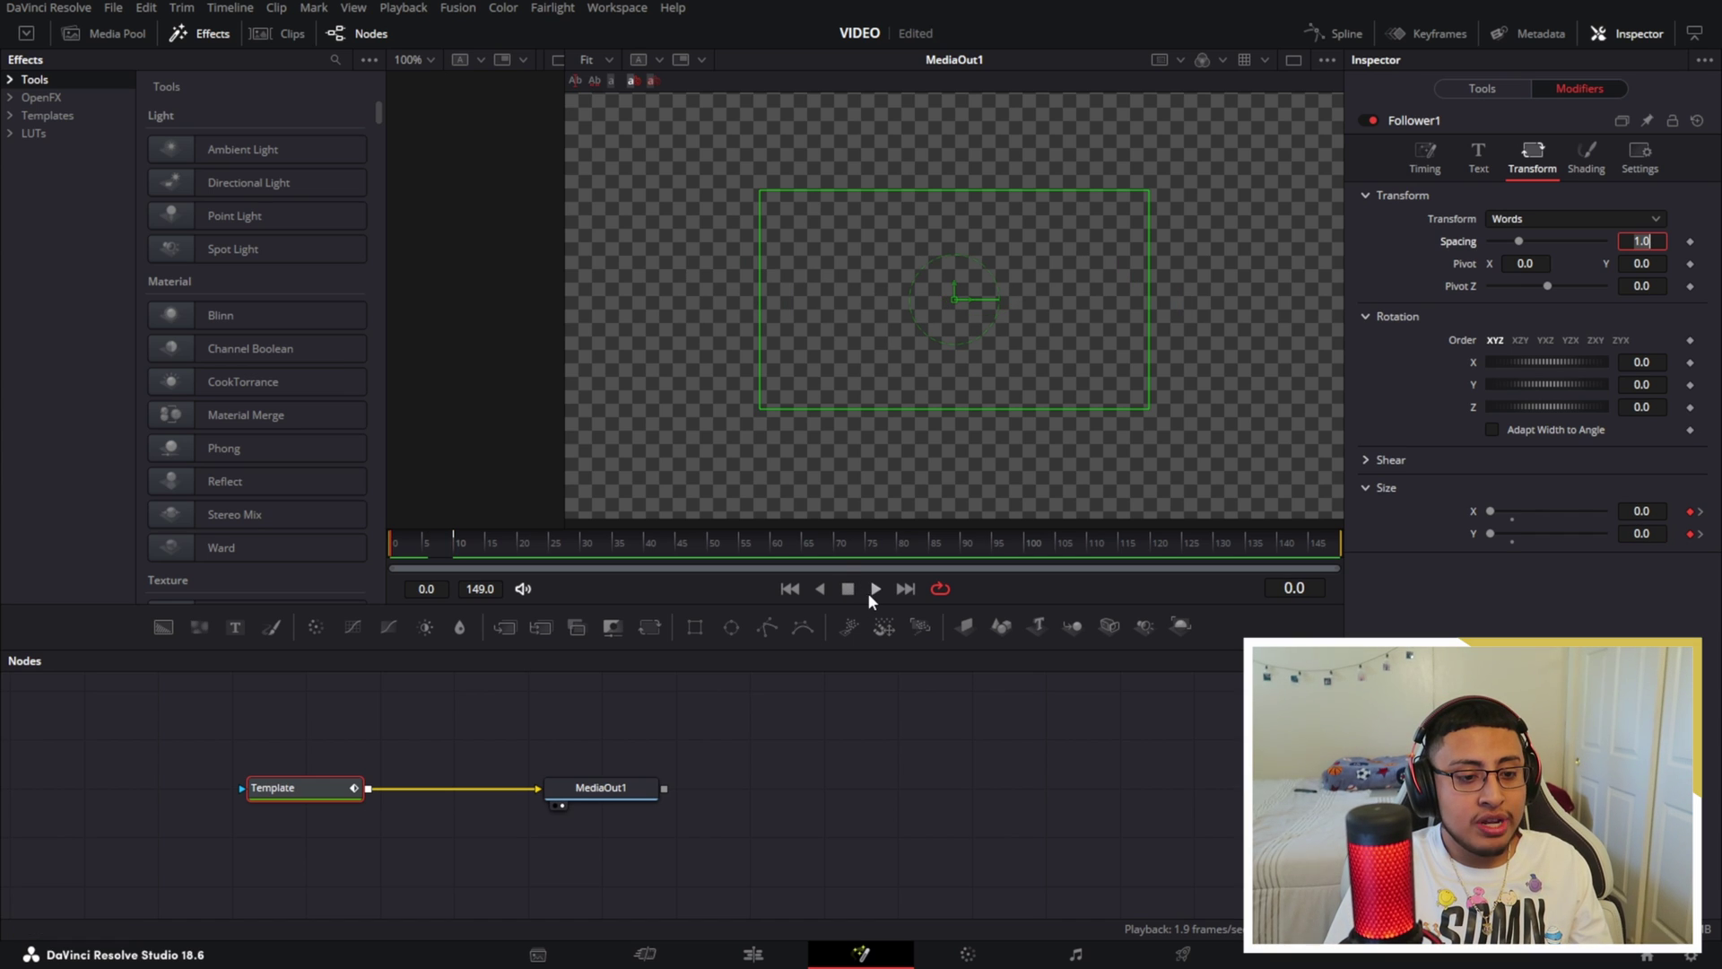
click(872, 590)
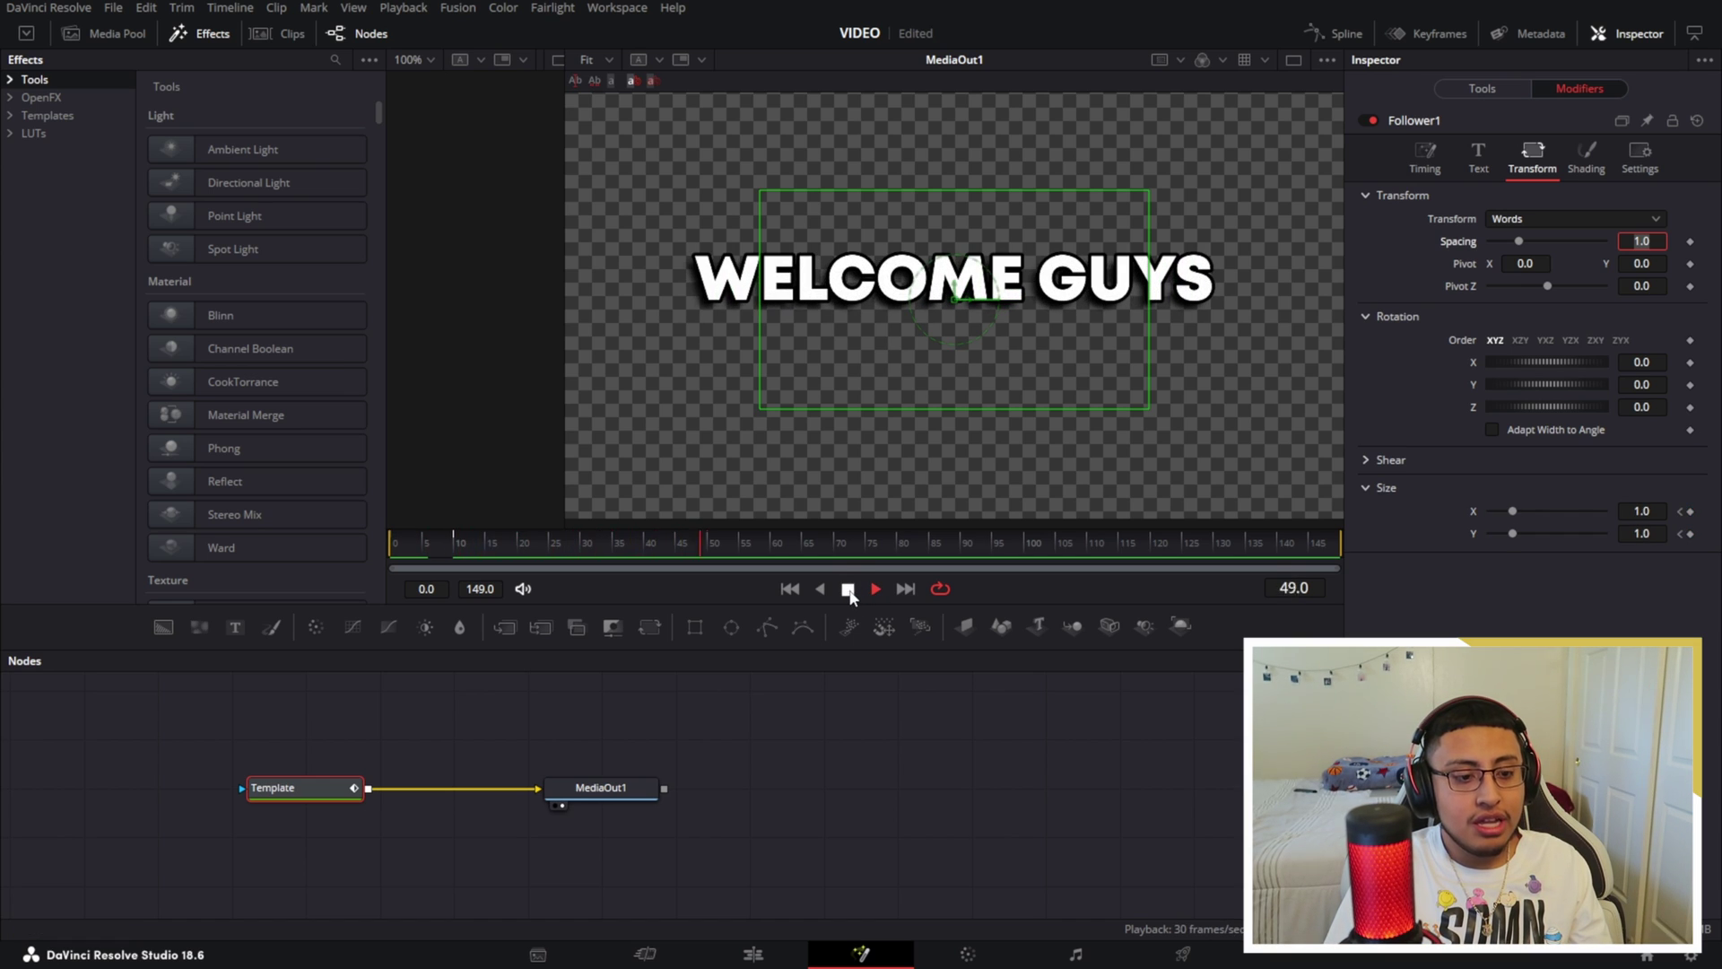
click(847, 589)
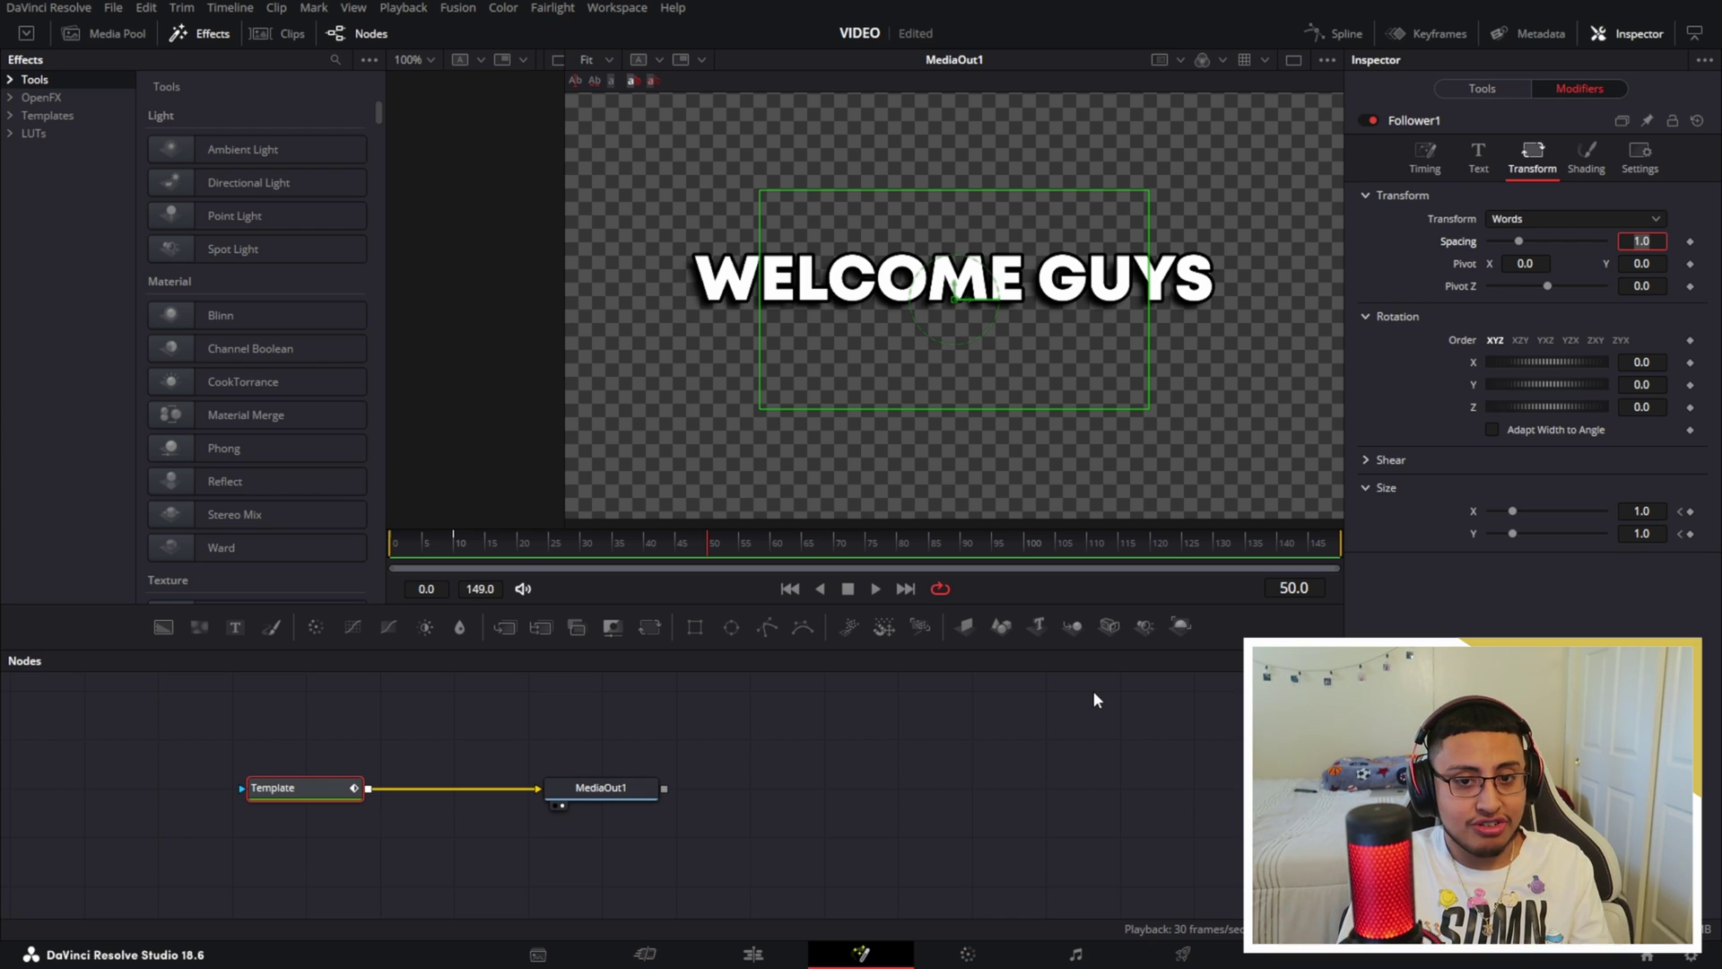
scroll(1092, 695, up, 1)
click(413, 545)
Set Follower1's Timing delay between words to 2.0.
mouse_move(413, 546)
mouse_down()
mouse_move(391, 551)
mouse_move(455, 544)
mouse_move(397, 564)
mouse_up()
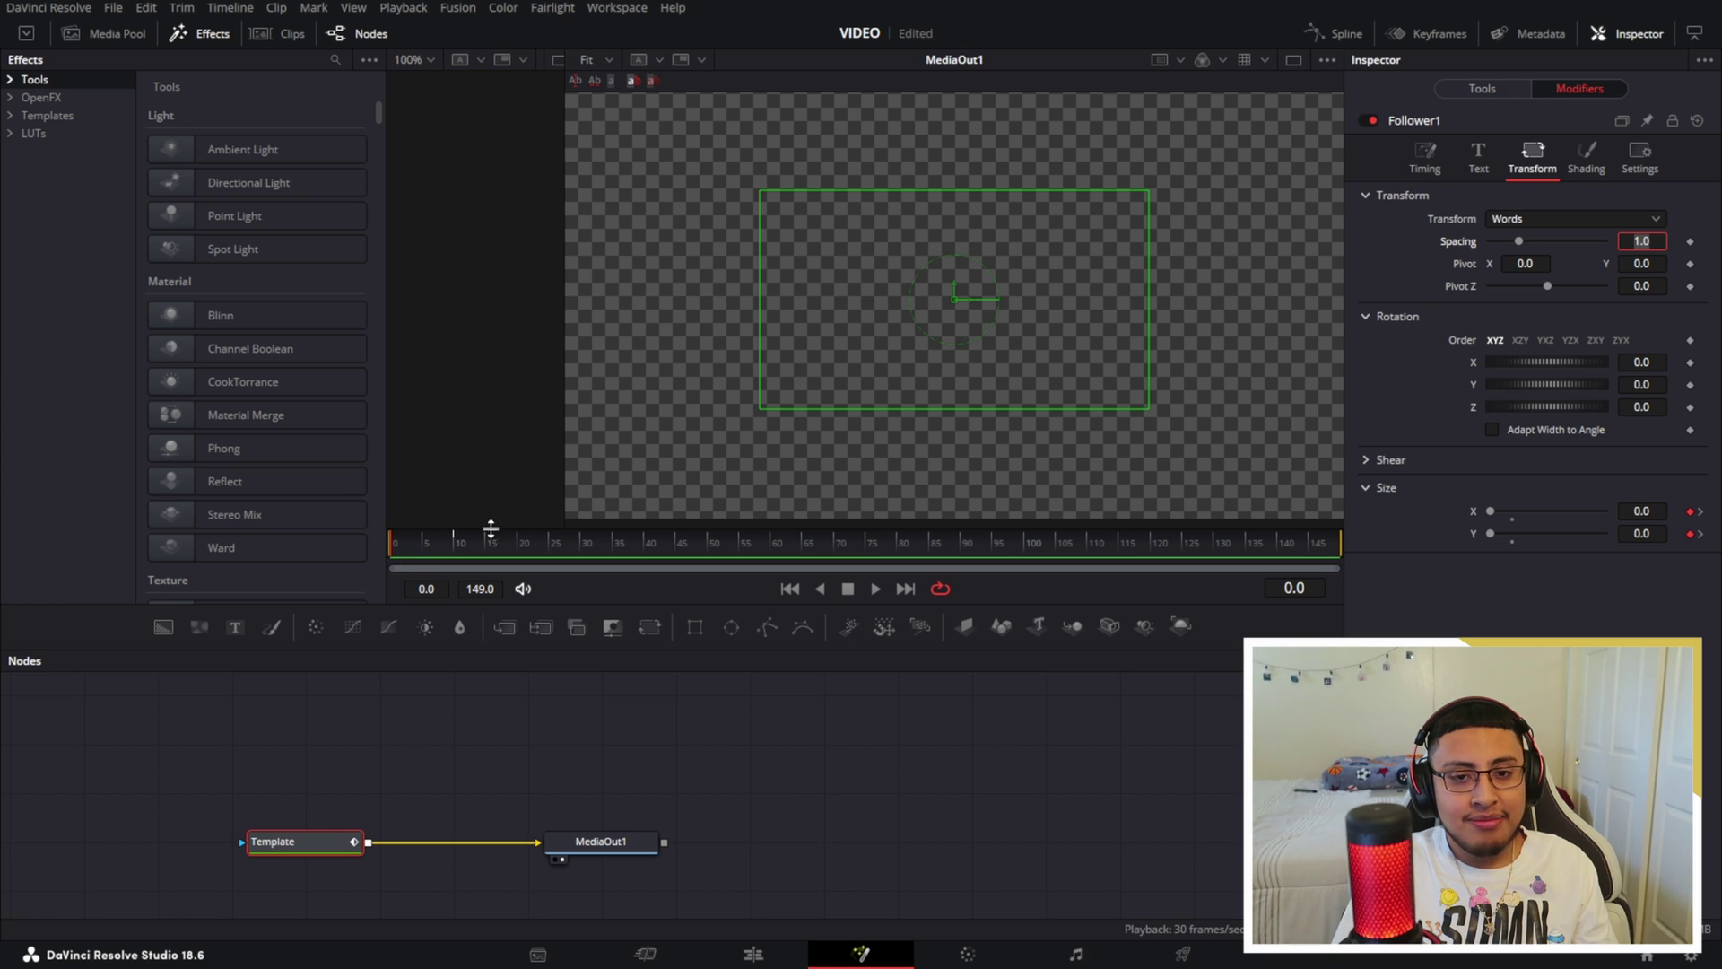
click(1426, 159)
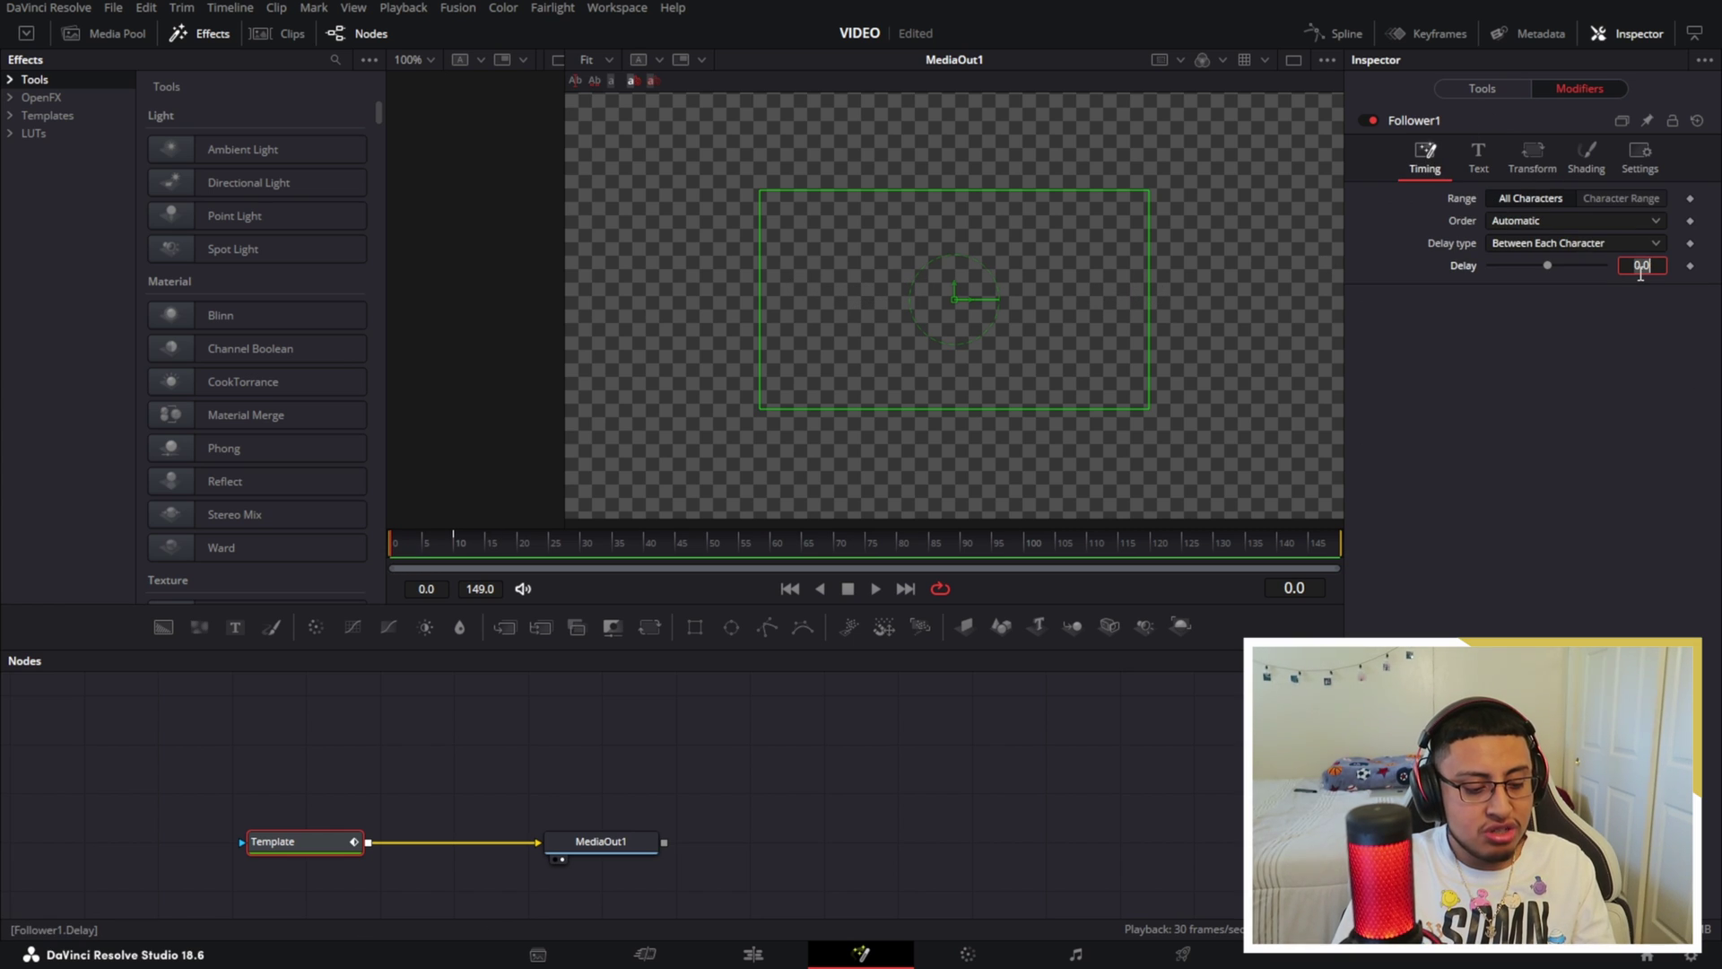
text(3)
key(Return)
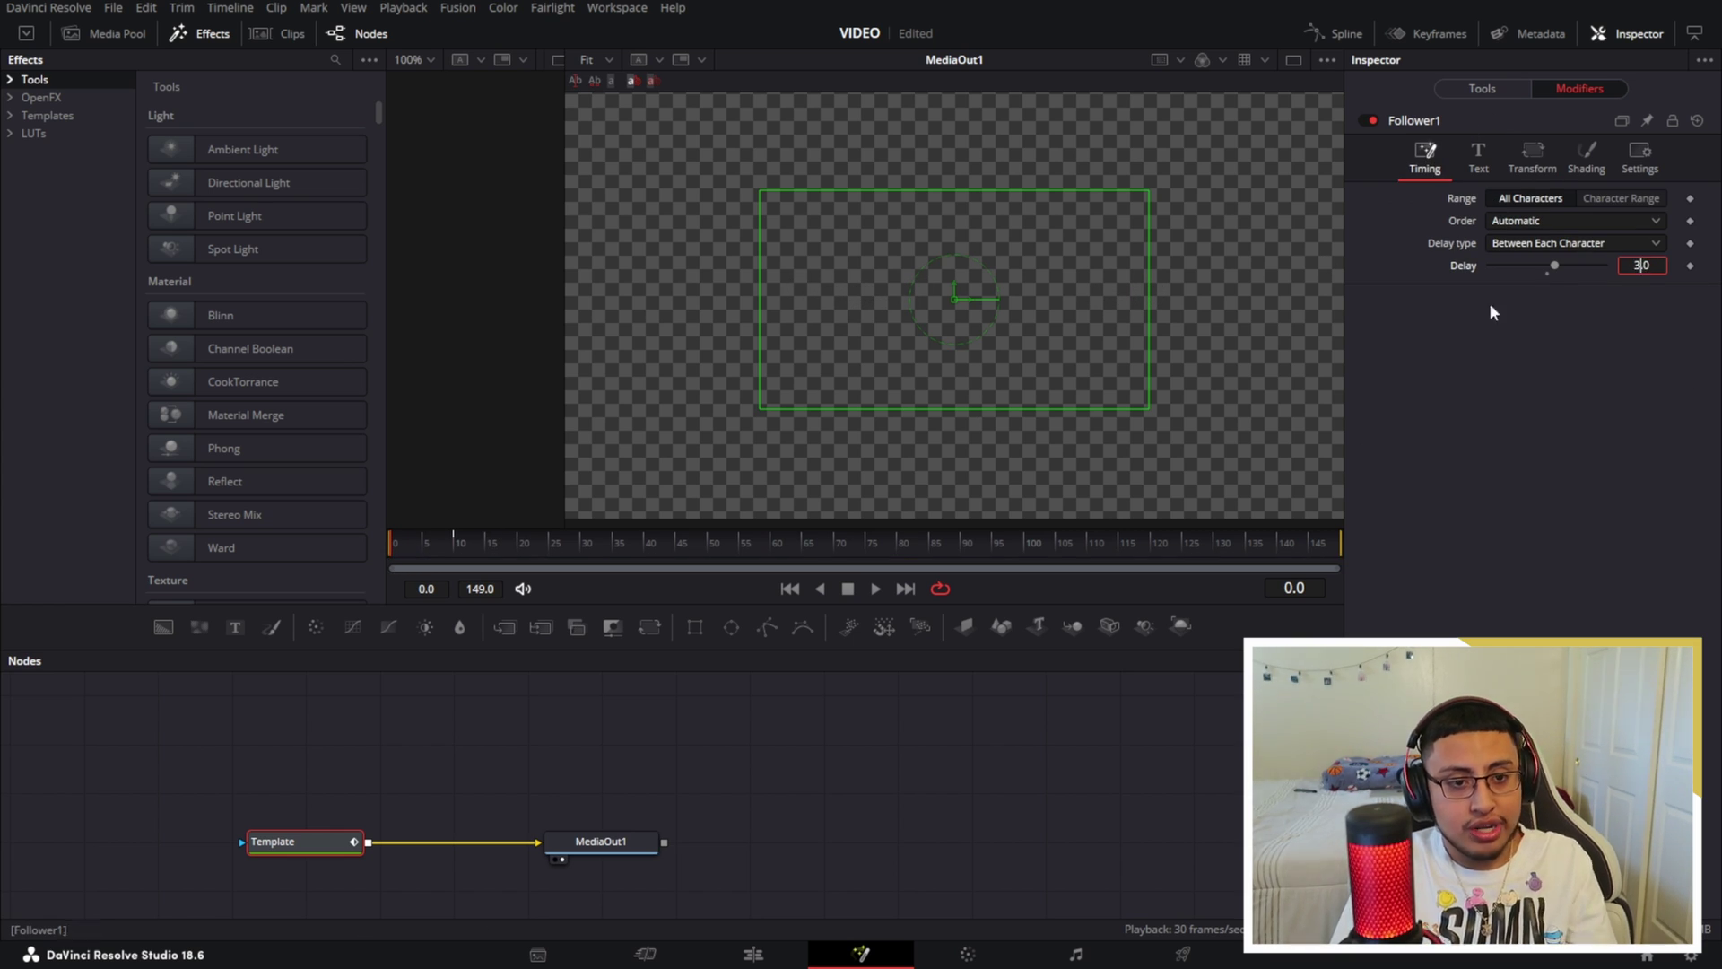
double_click(1638, 265)
text(2)
key(Return)
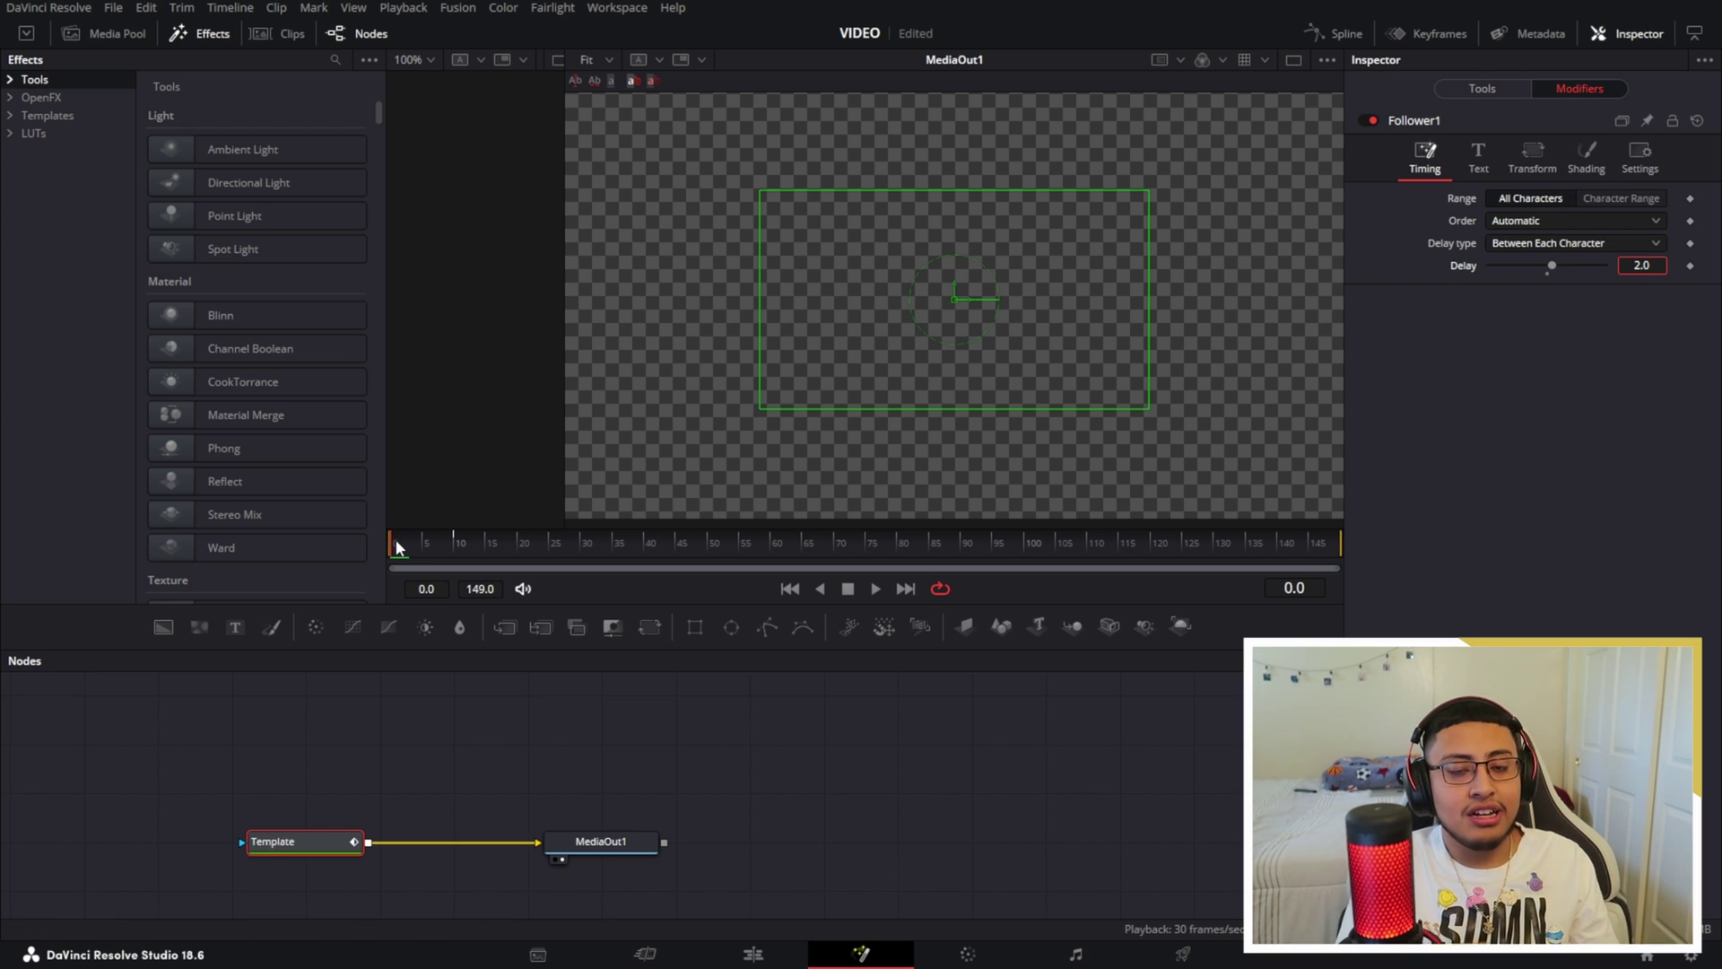
Preview the staggered word animation, then return to the first frame.
click(874, 589)
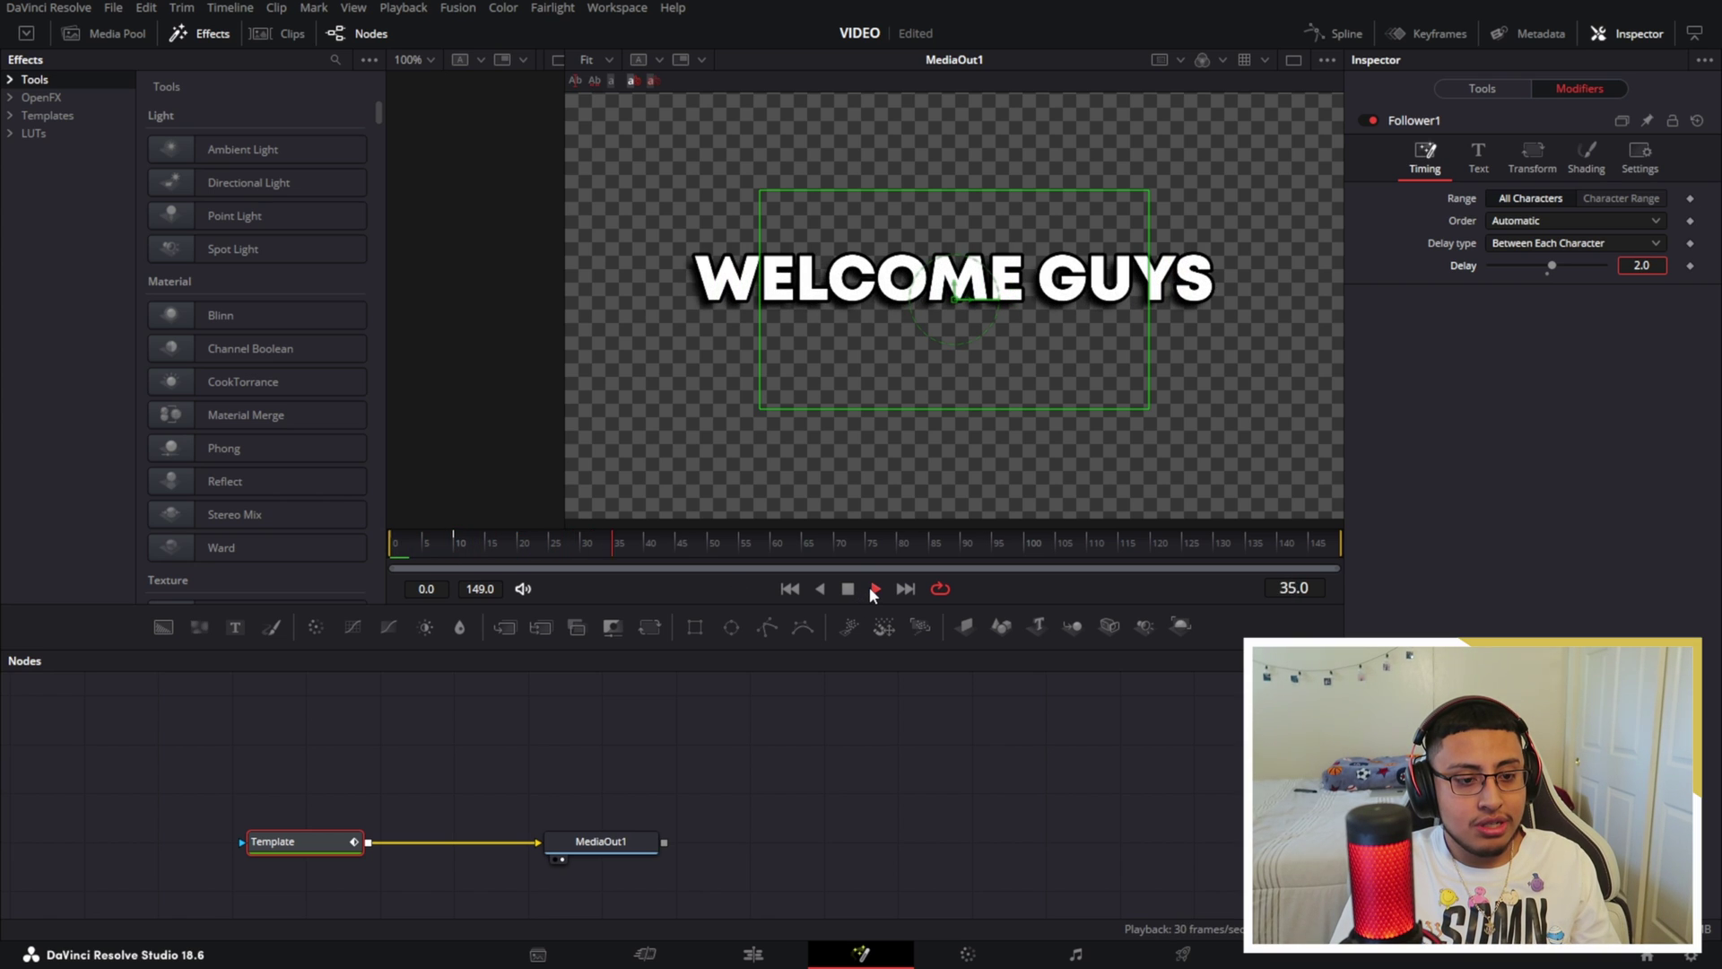
click(845, 590)
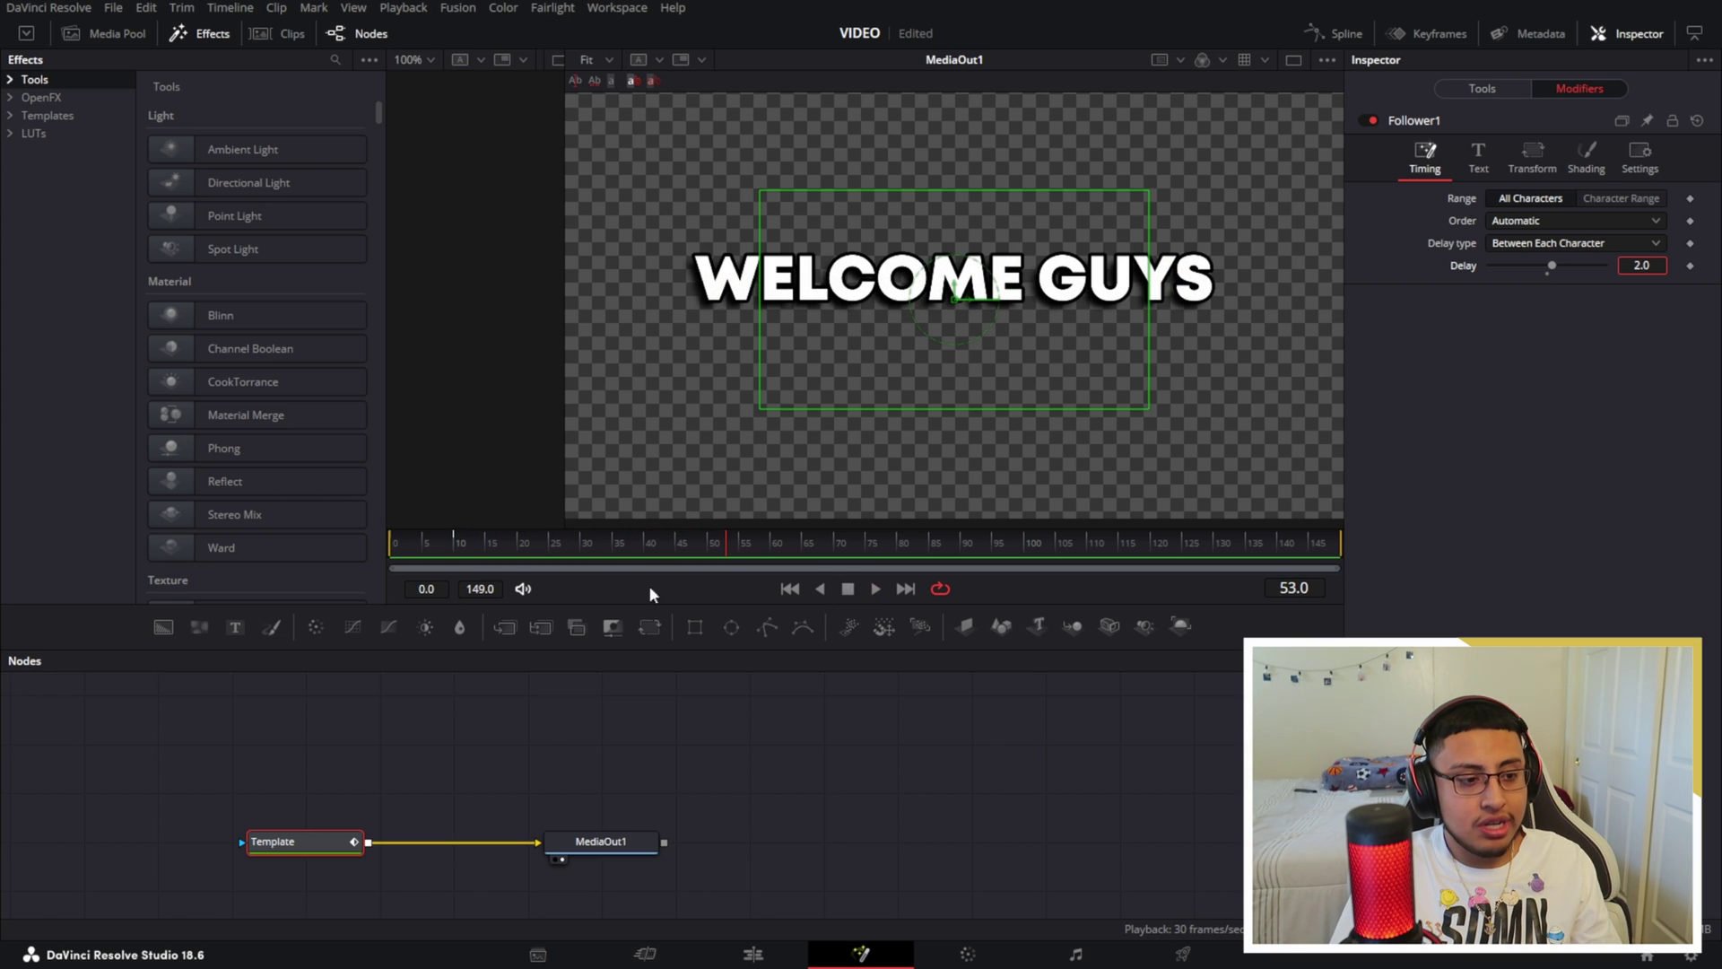
click(391, 549)
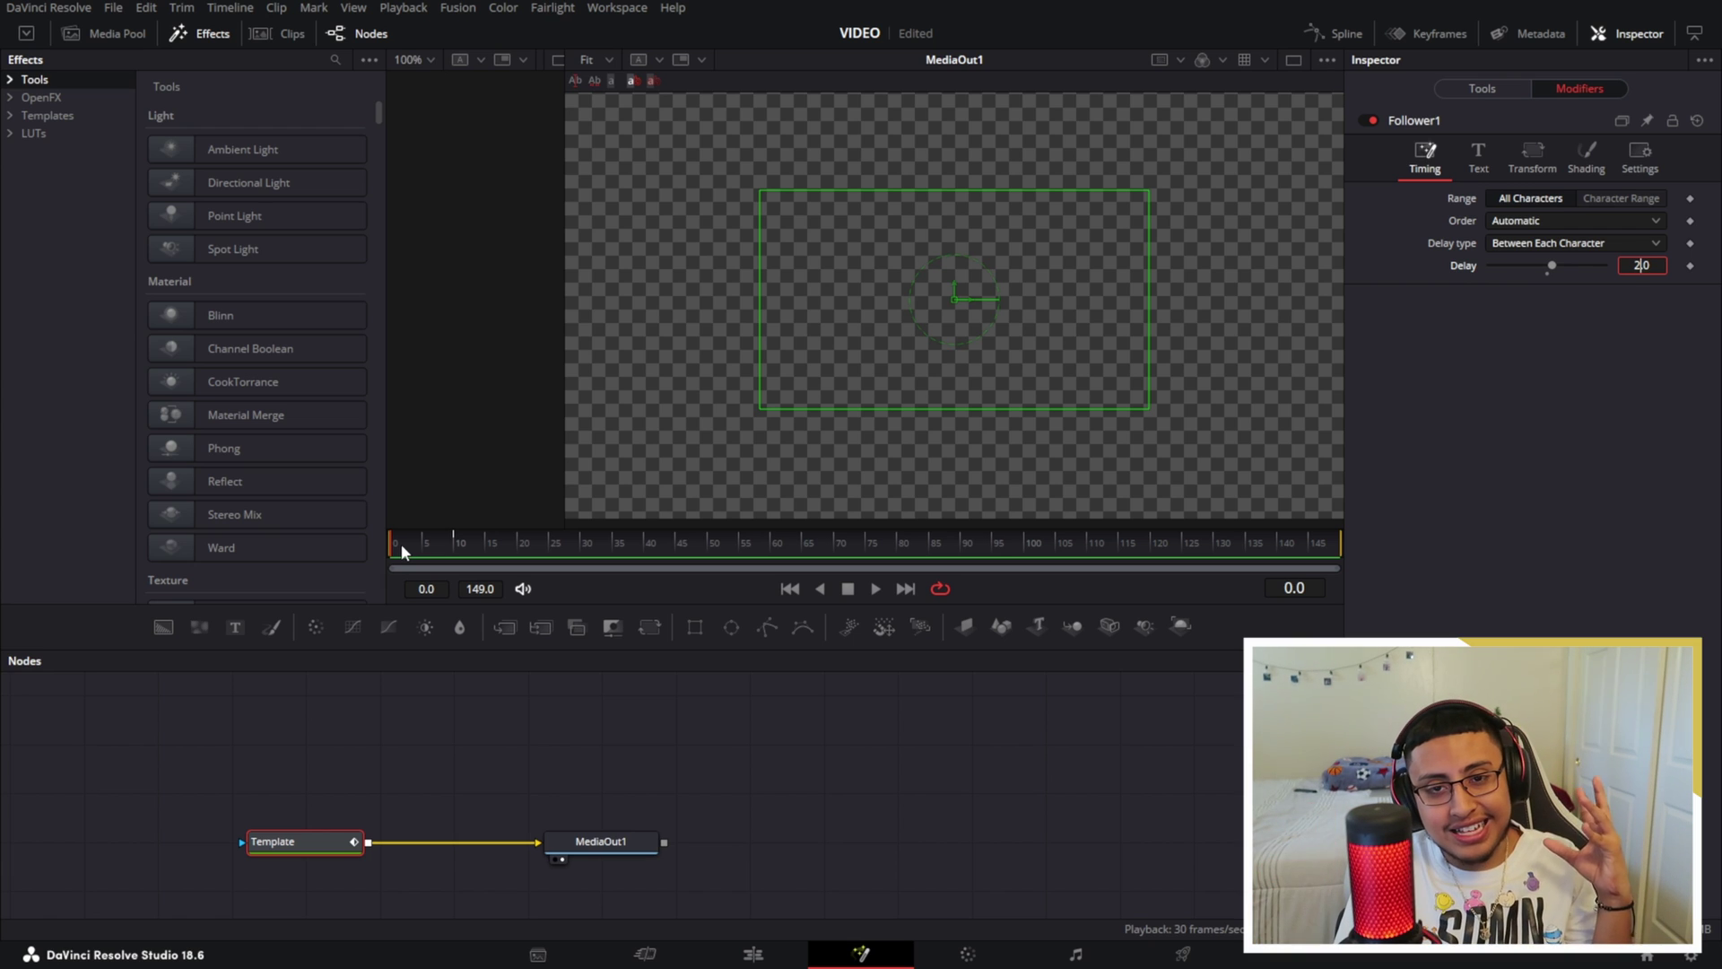
Show the Template's Word Size X and Y curves in an enlarged Spline panel, zoomed to fit.
click(1338, 35)
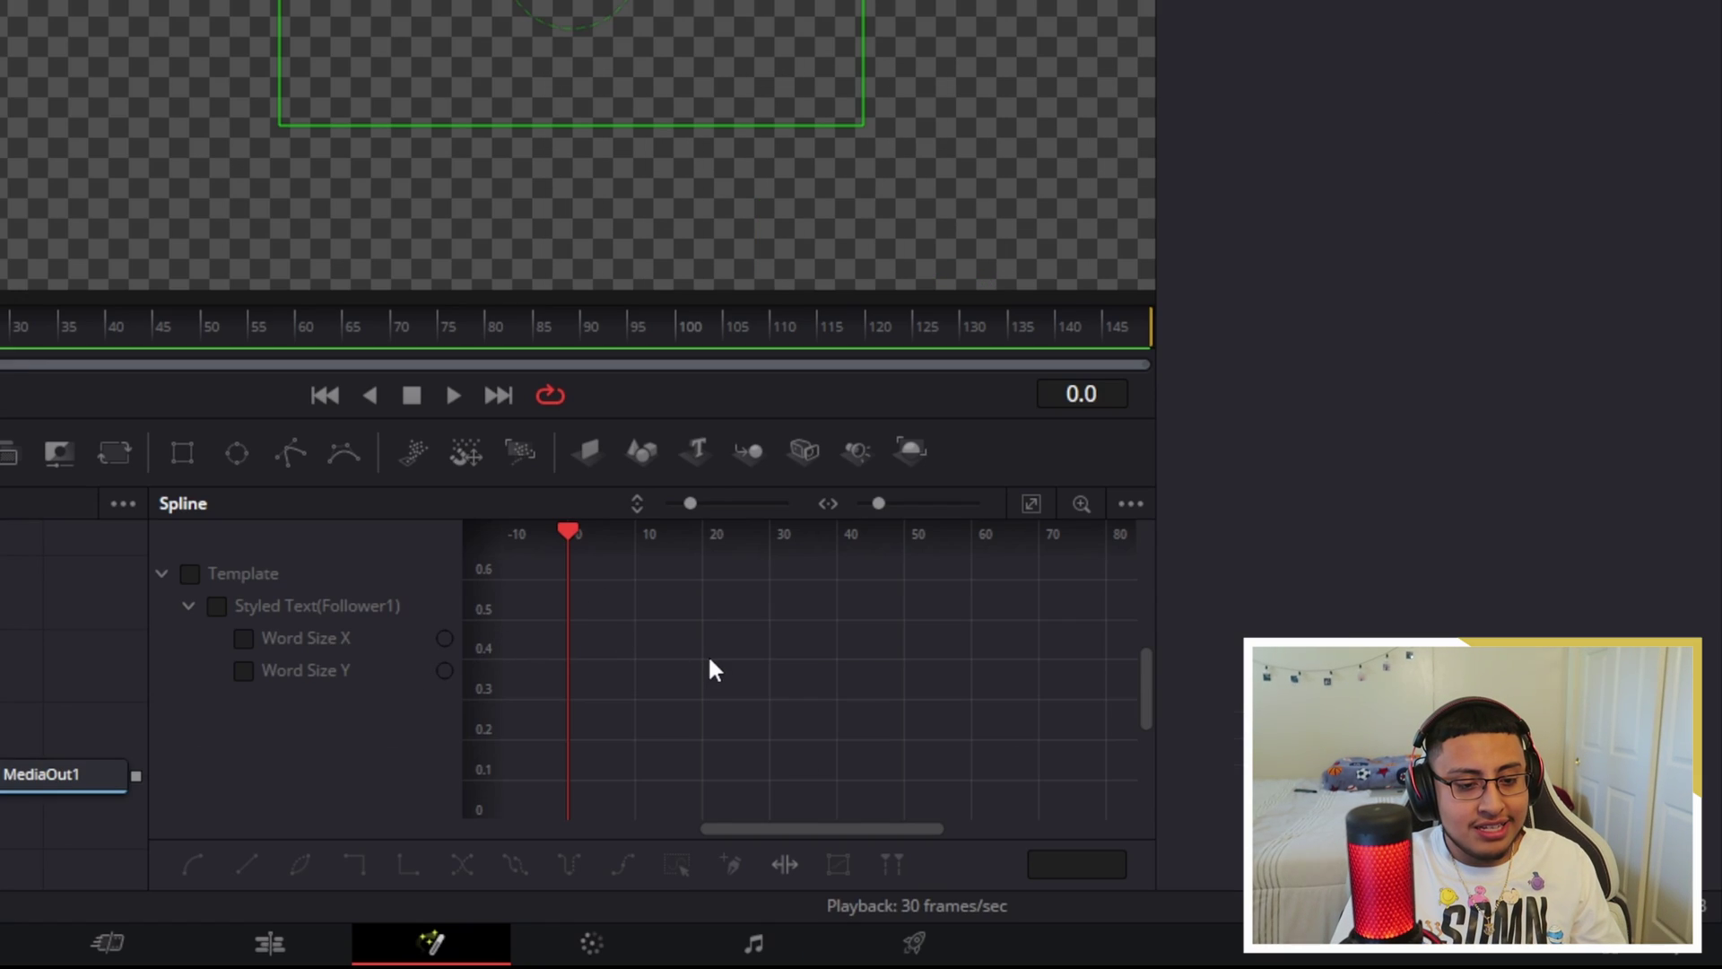
scroll(710, 660, down, 3)
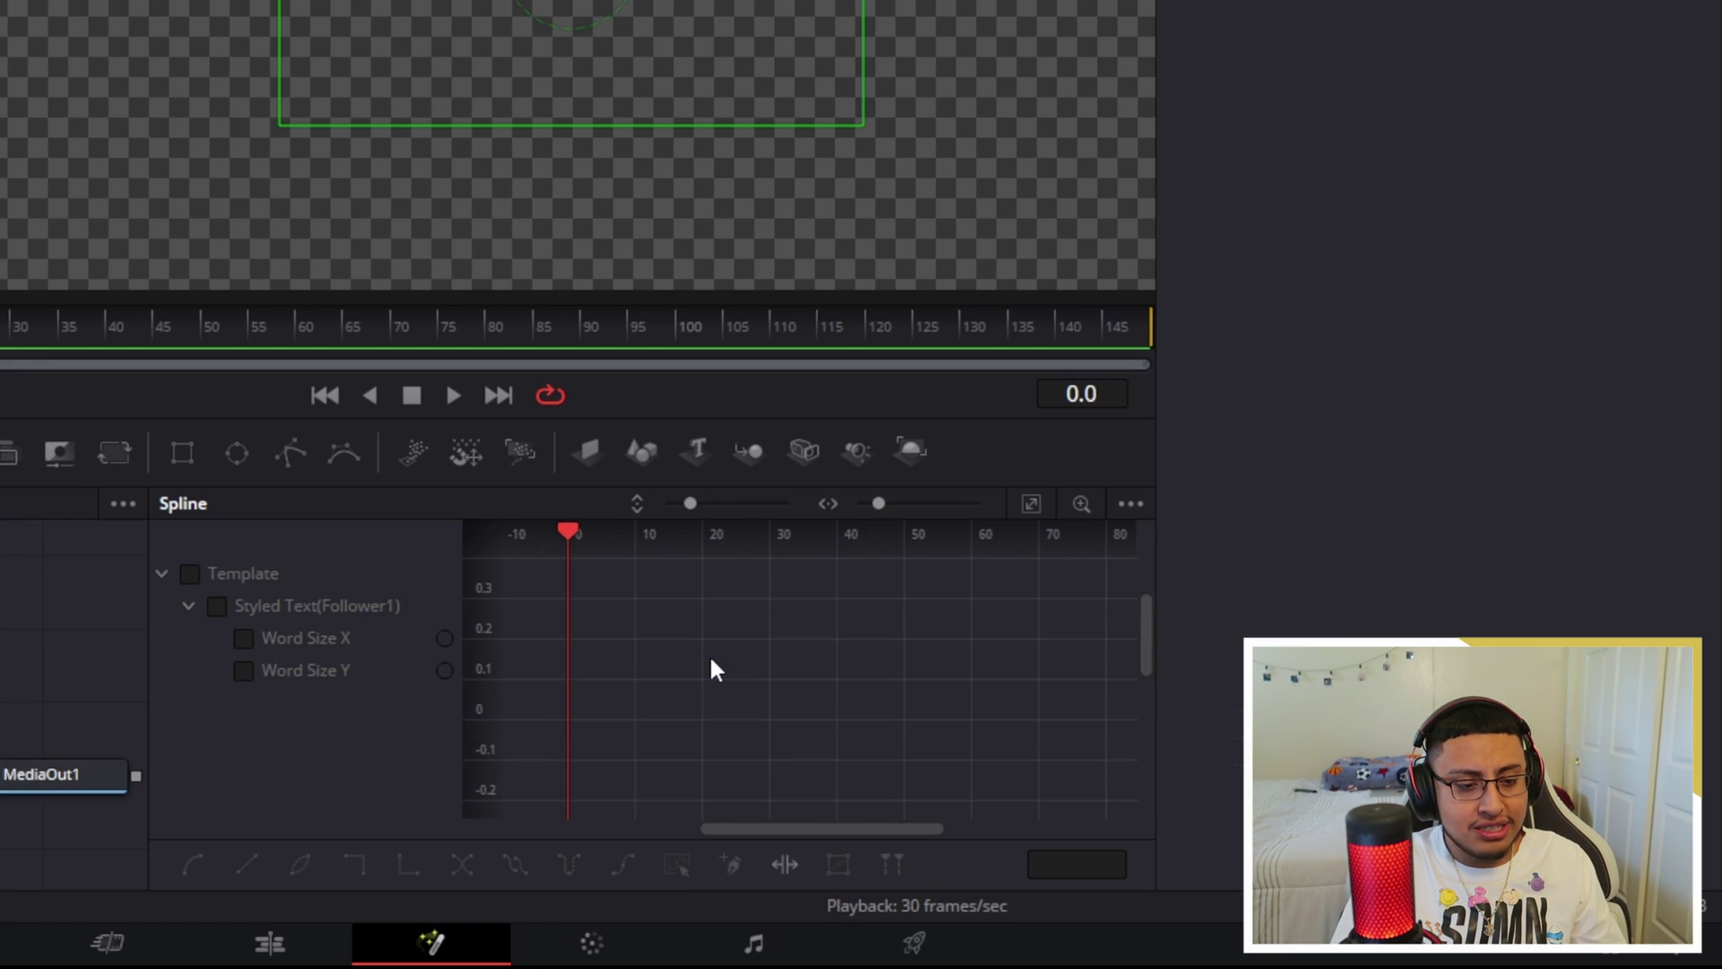
drag(695, 487, 700, 337)
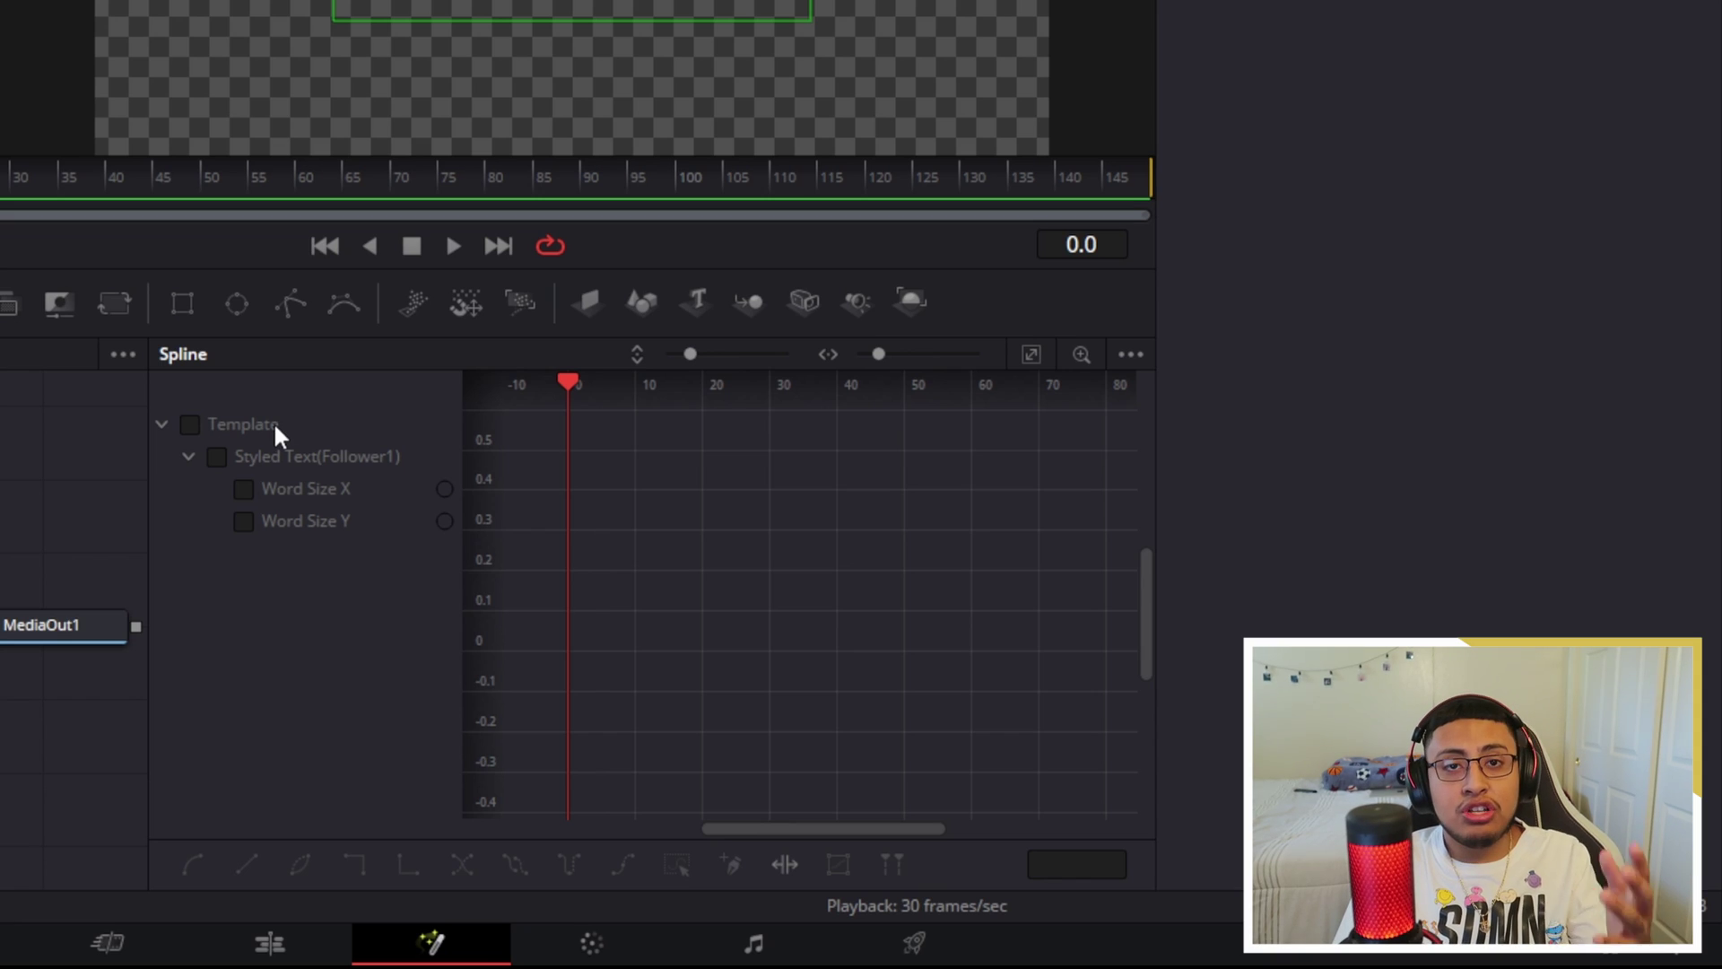
click(189, 424)
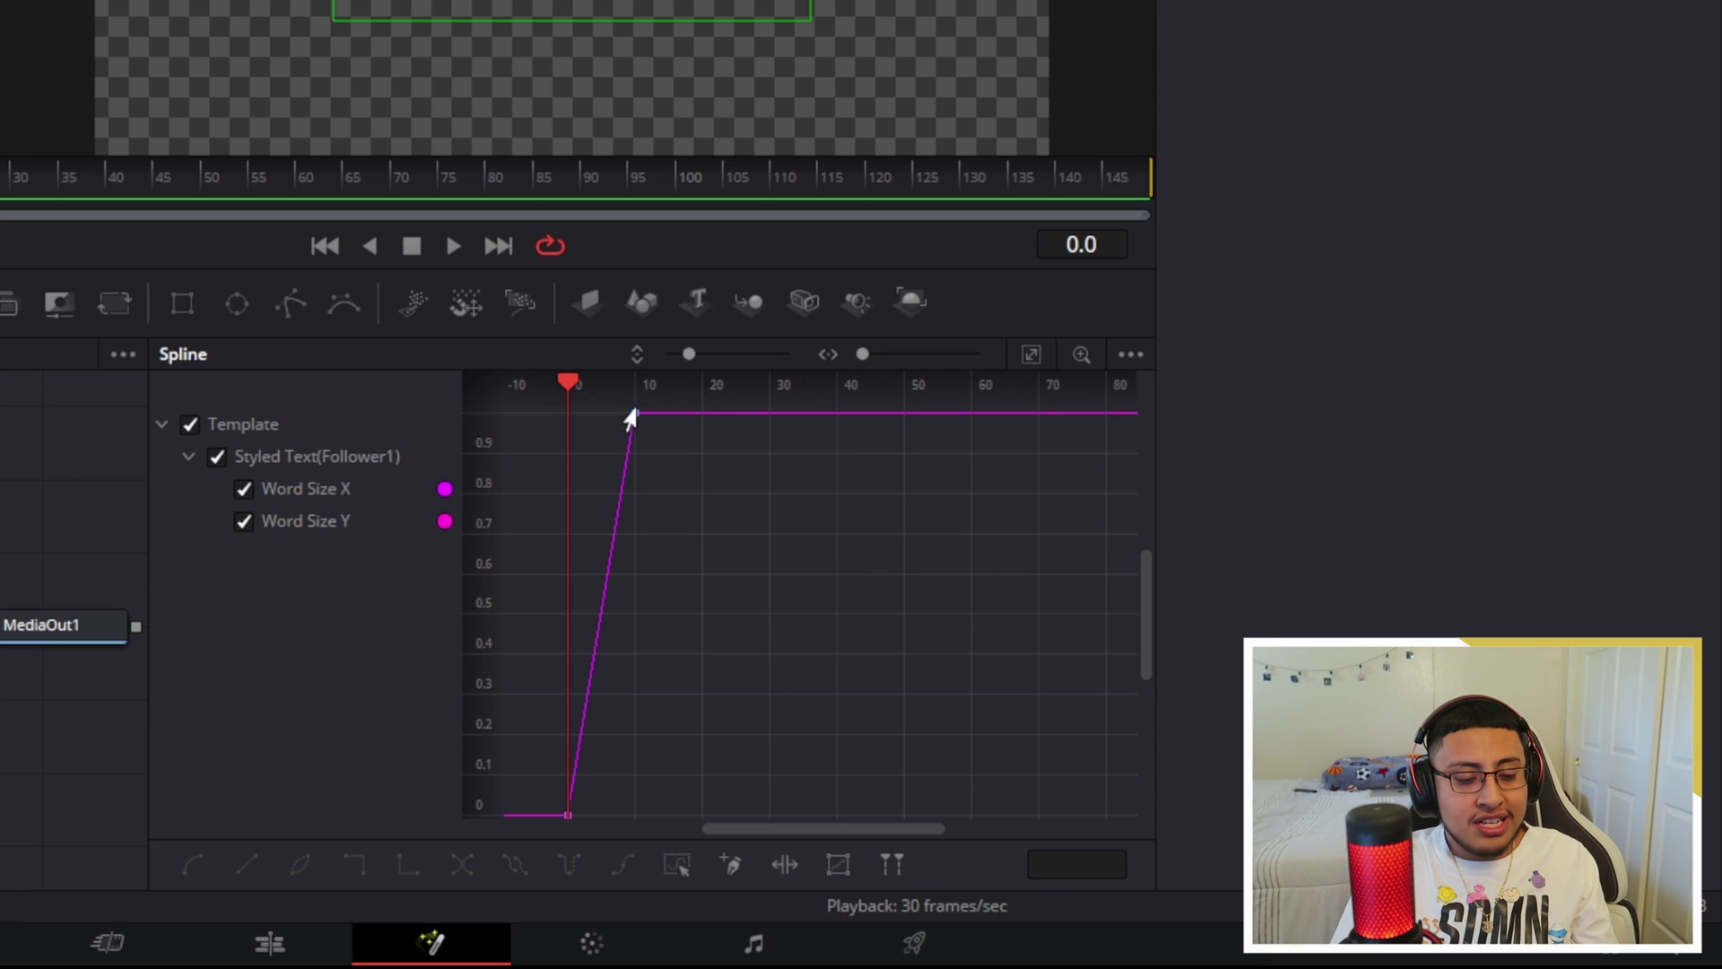
drag(568, 384, 568, 384)
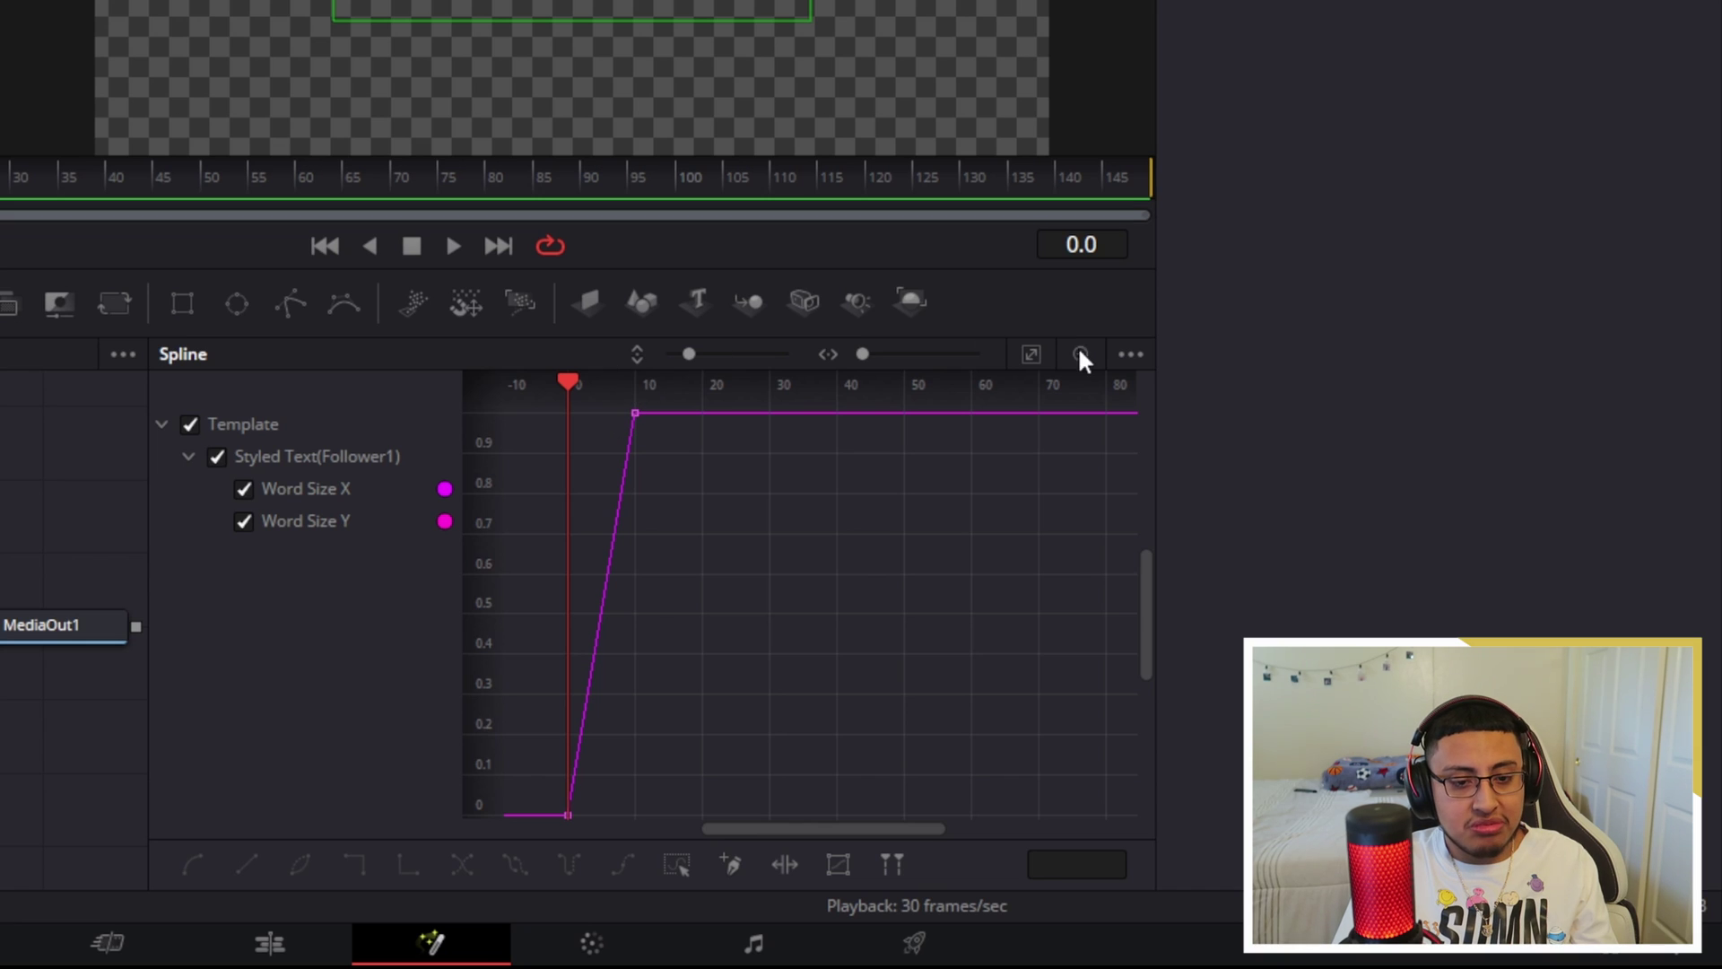
click(1034, 357)
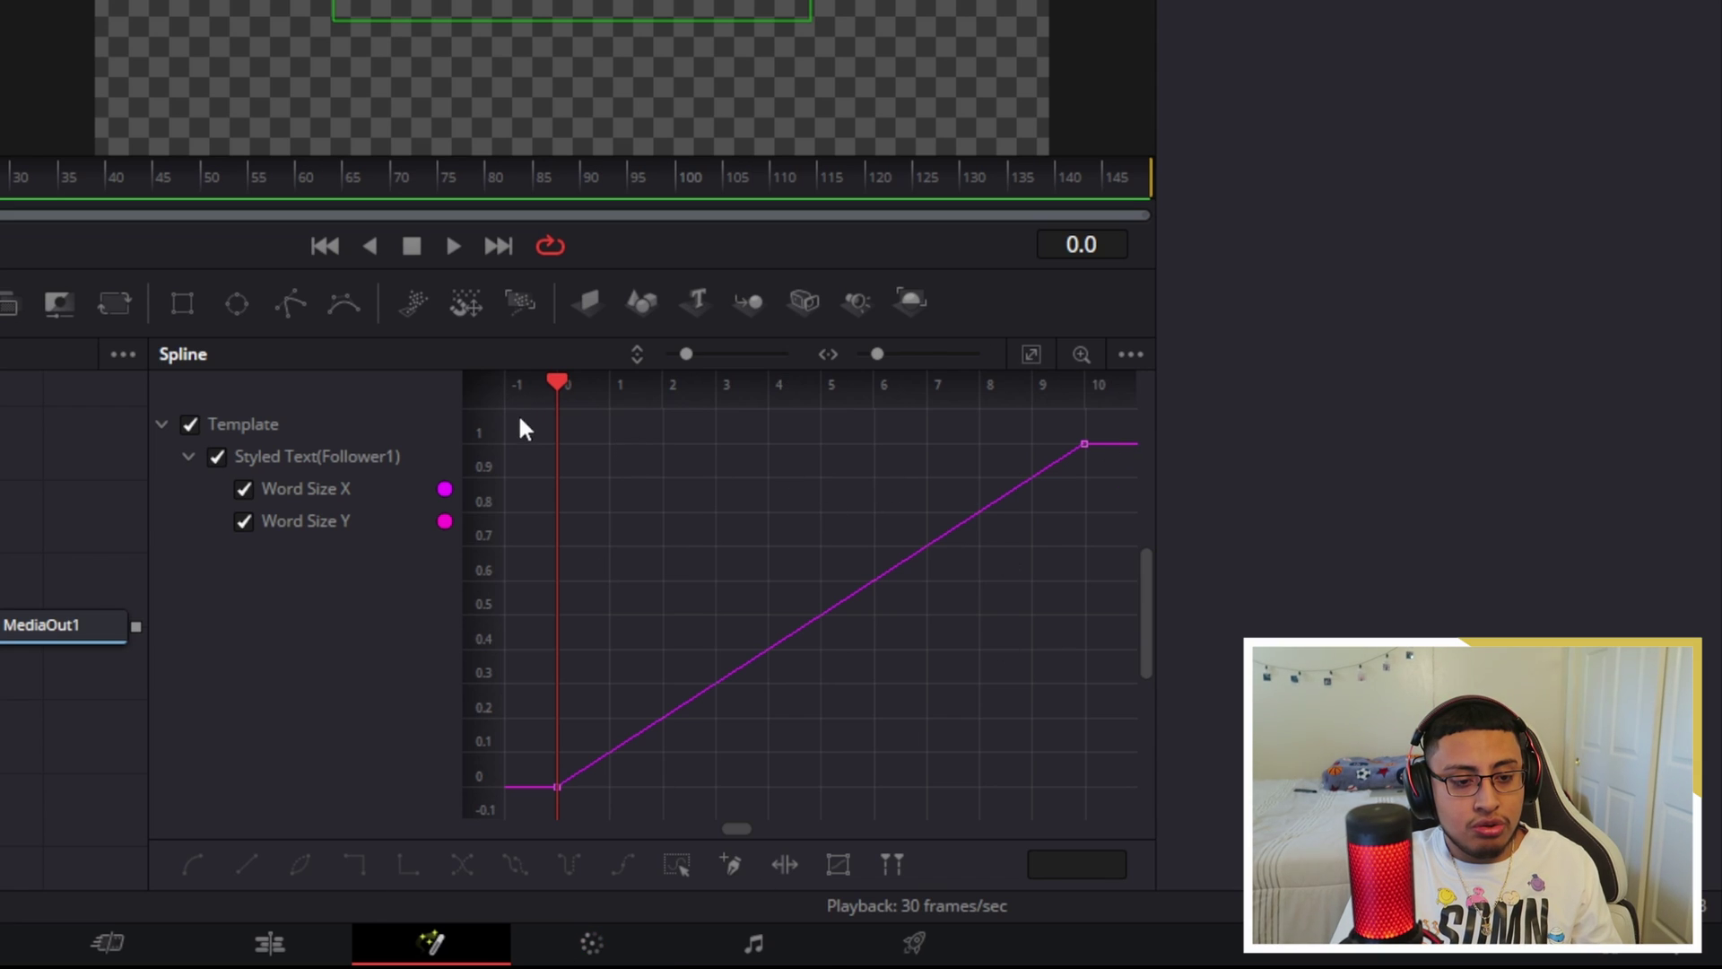
Apply an Out Cubic ease to all Word Size keyframes.
drag(520, 418, 1127, 825)
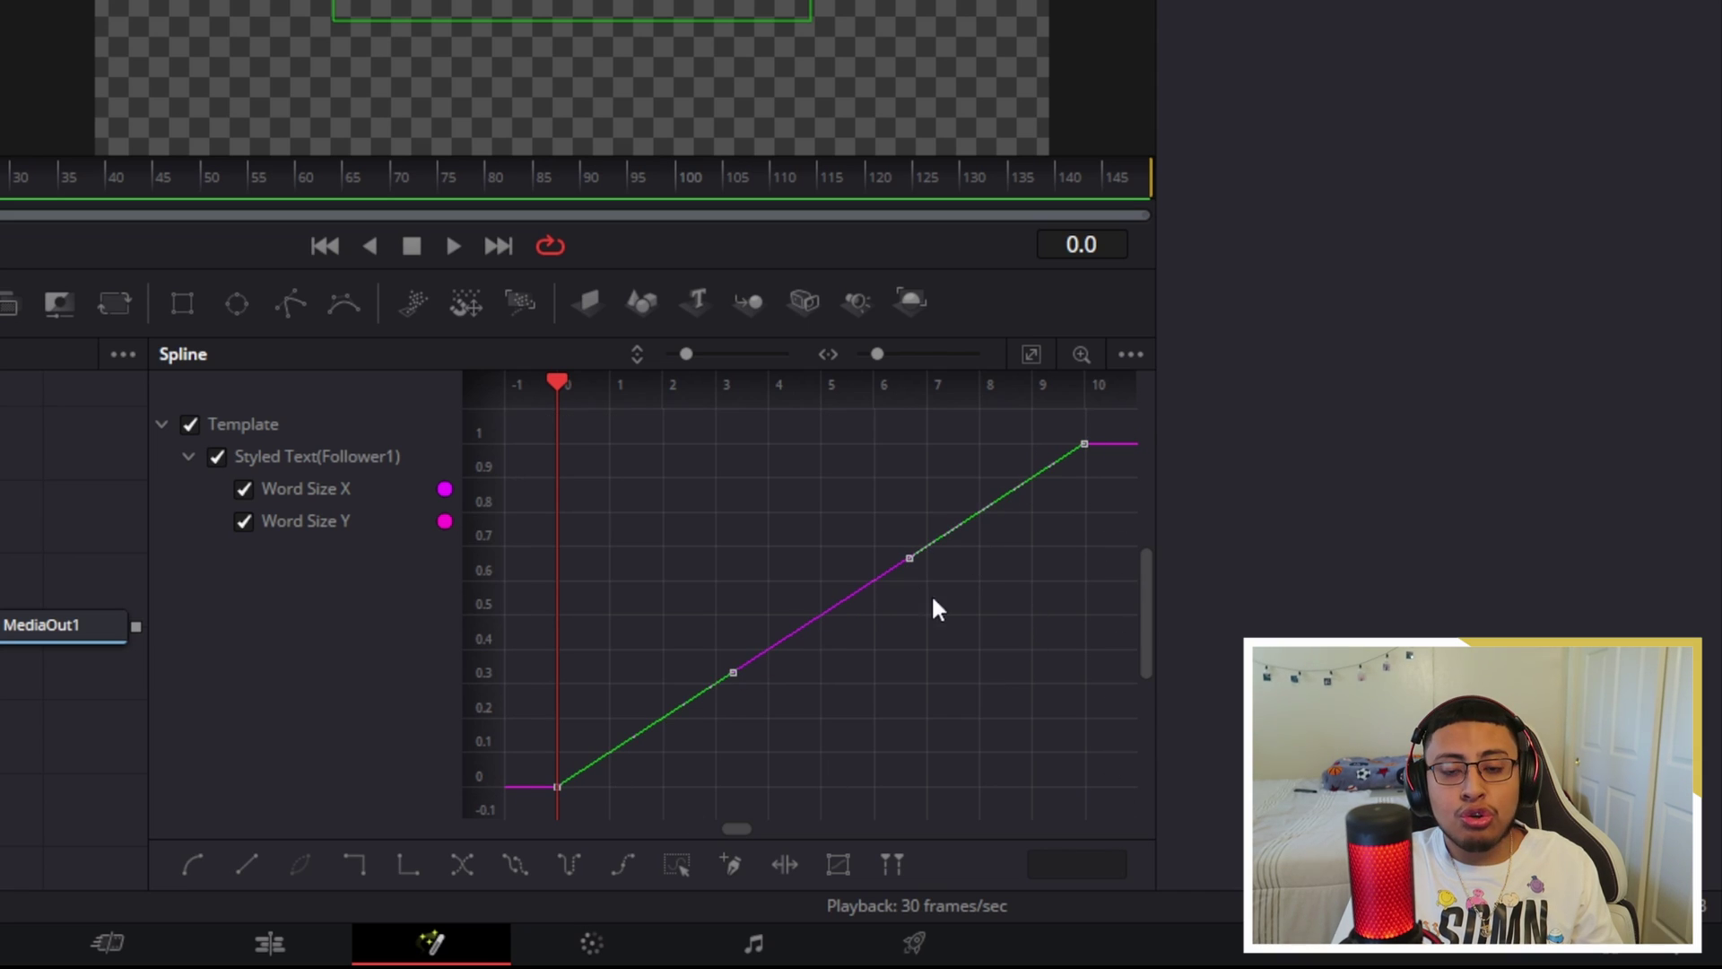
right_click(1004, 590)
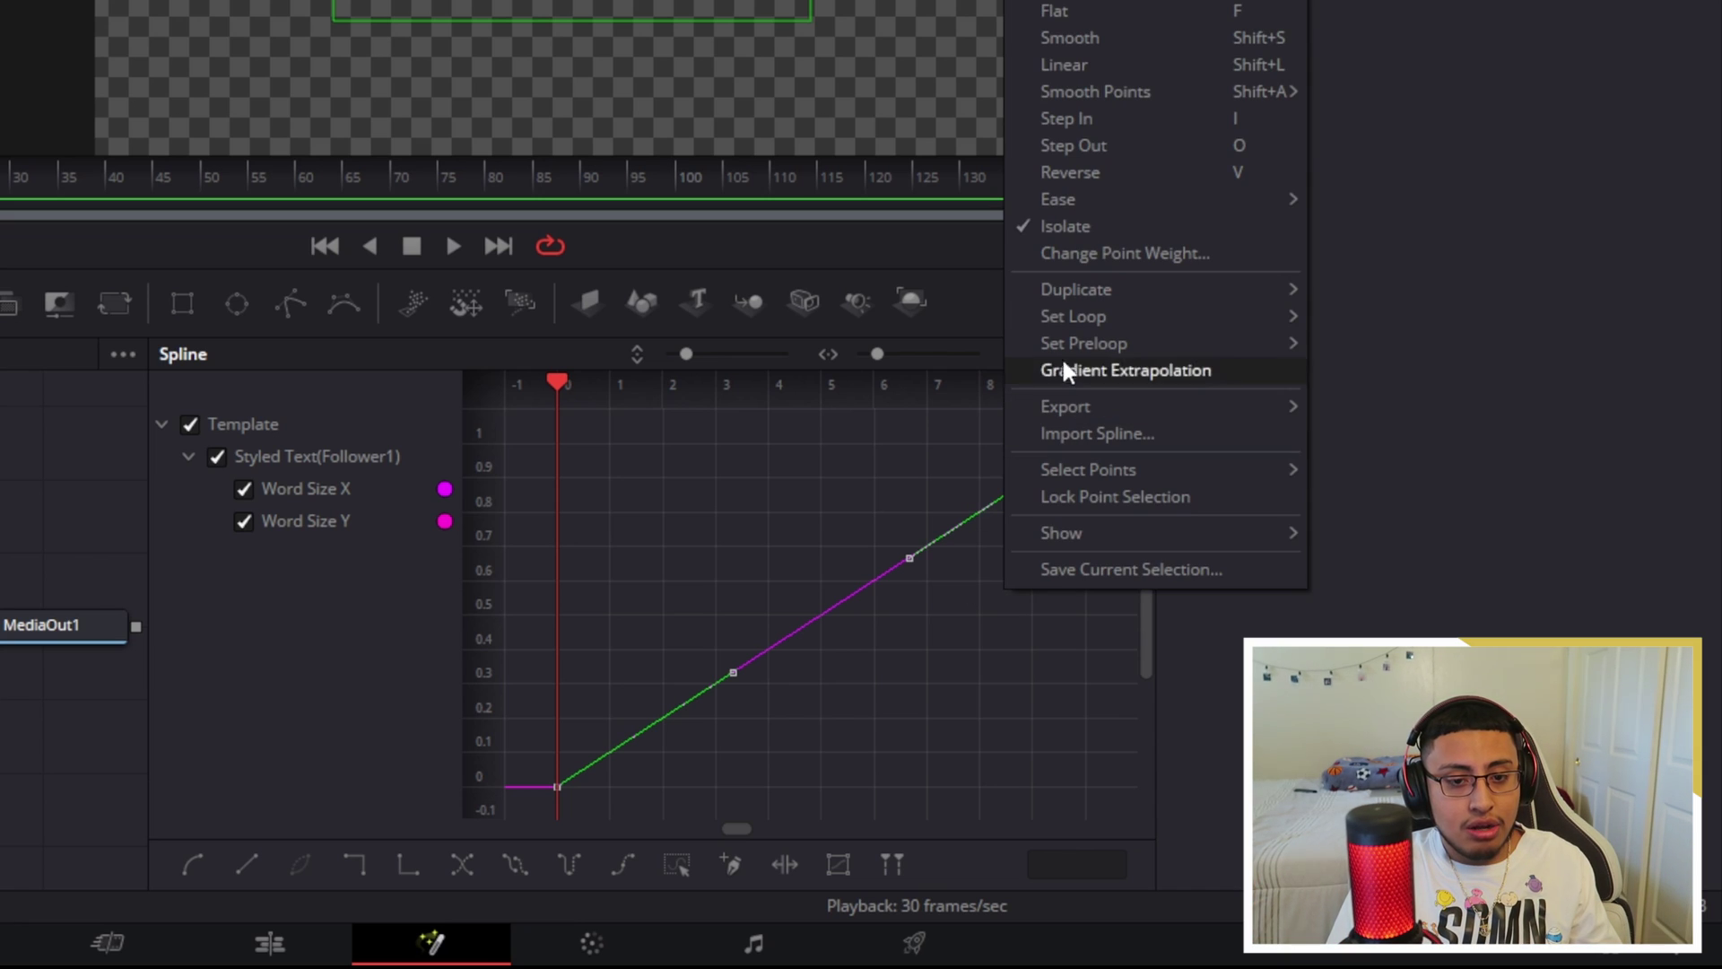
mouse_move(1117, 199)
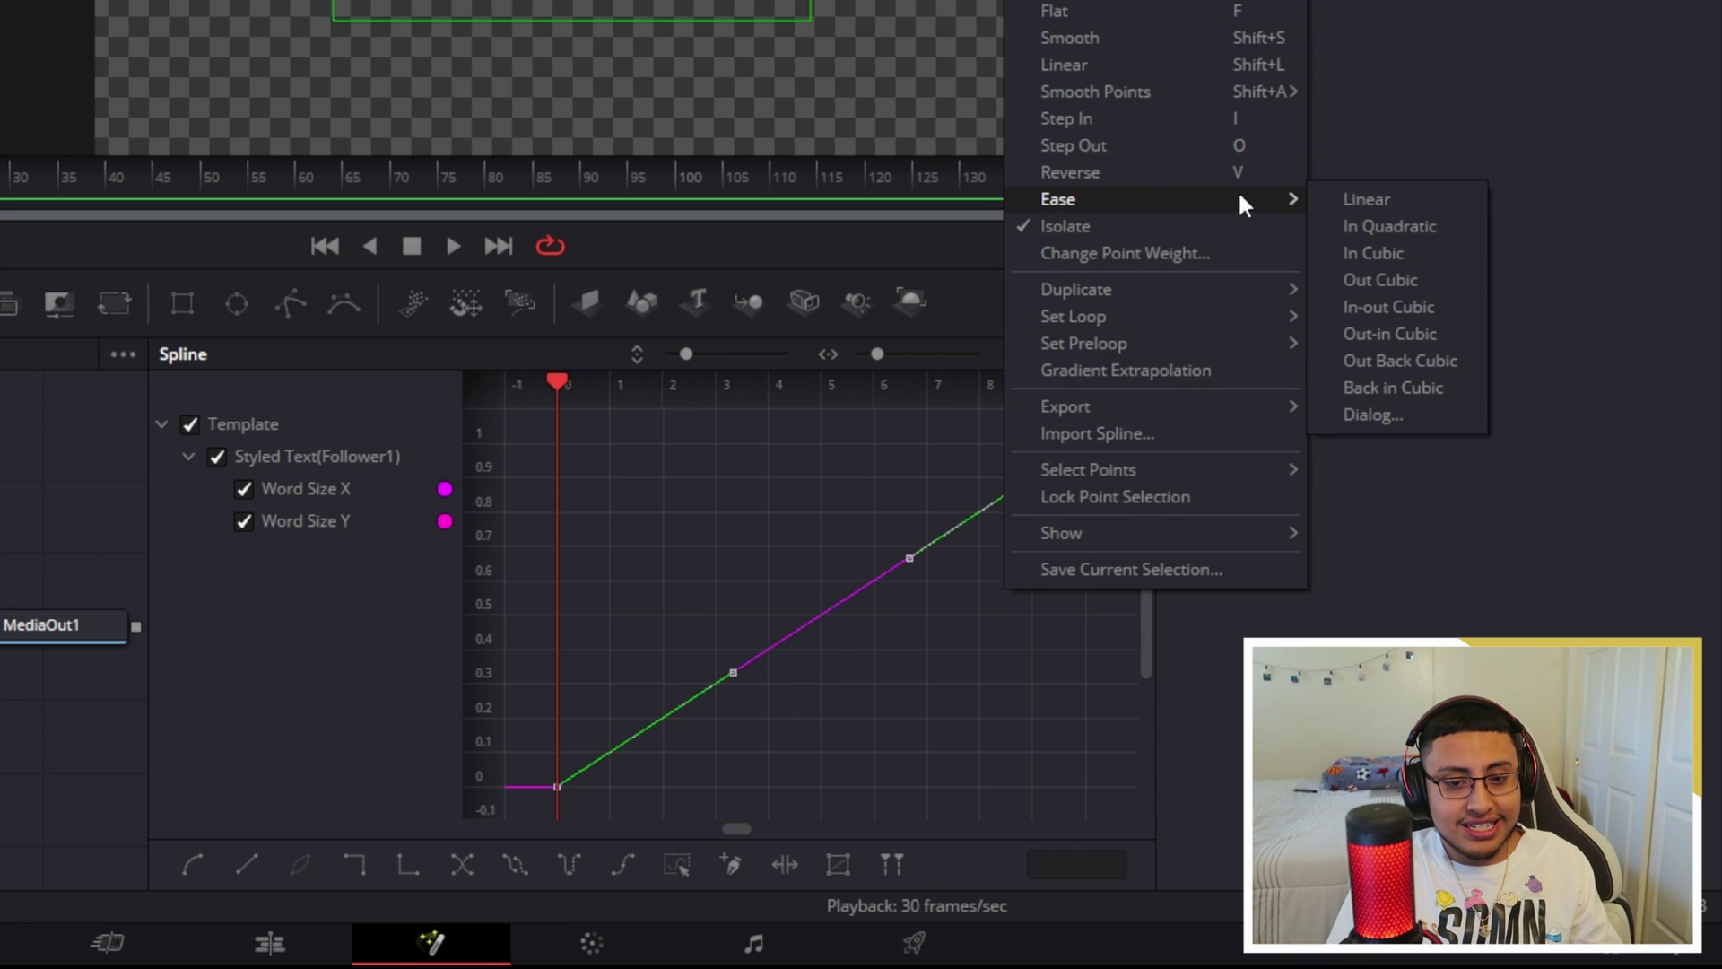
click(1405, 281)
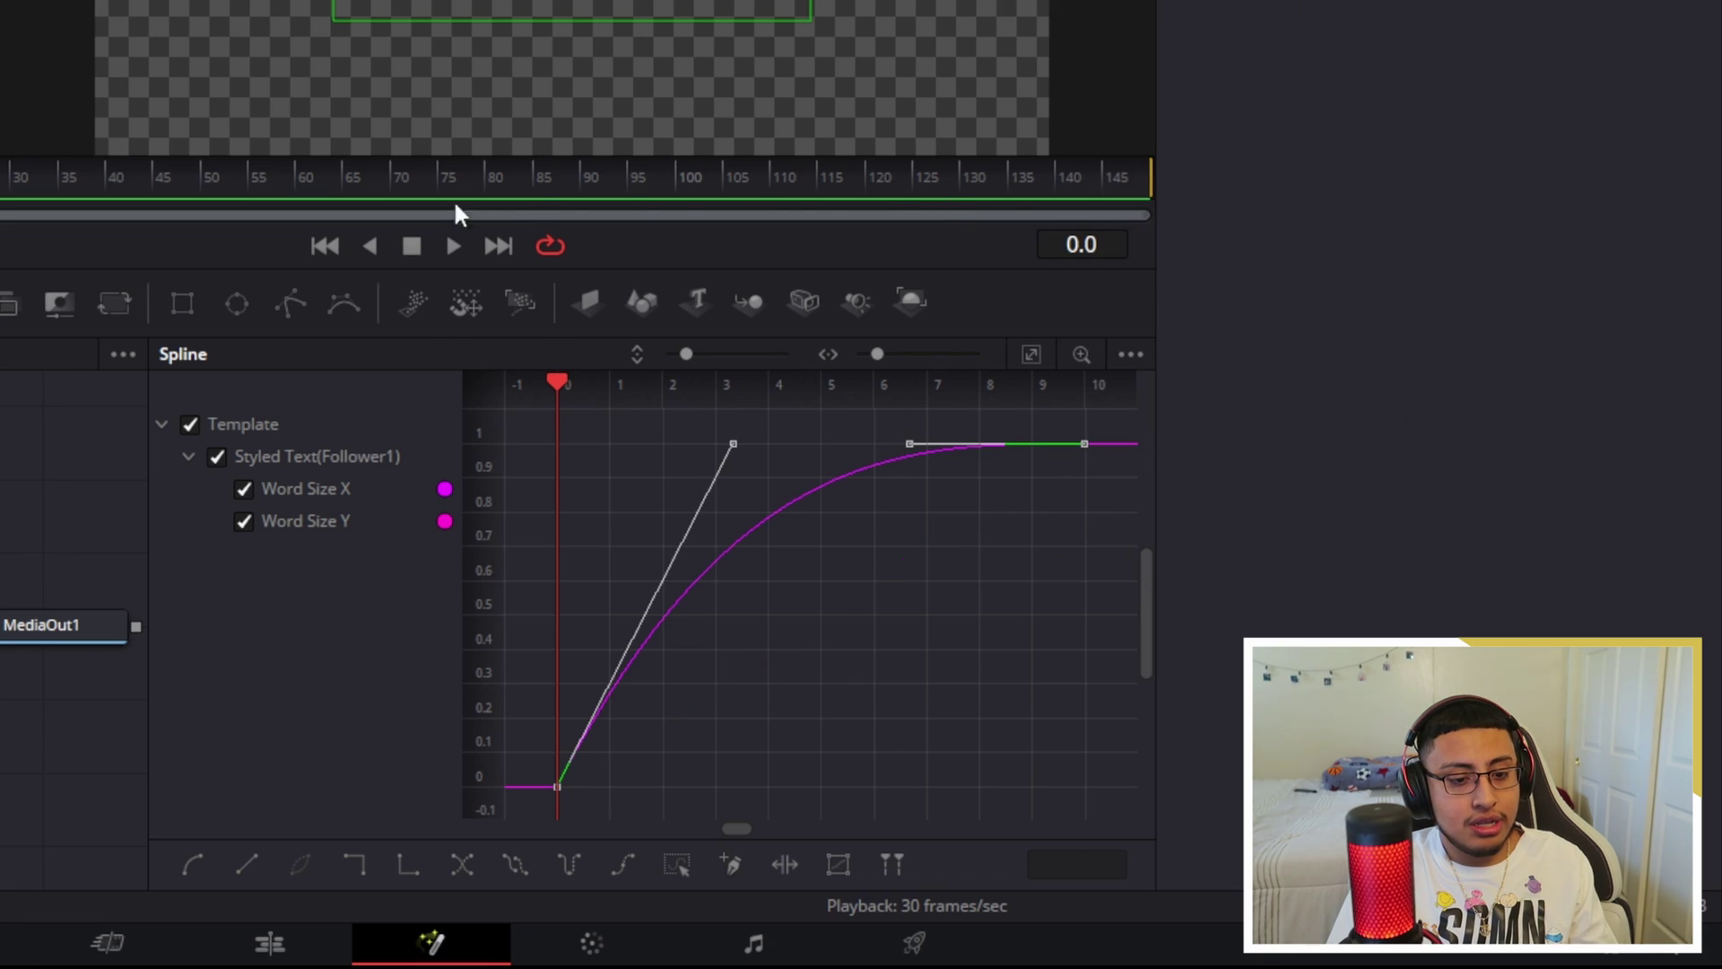
Play back the eased word animation from the start to check it.
drag(414, 455, 396, 458)
key(Right)
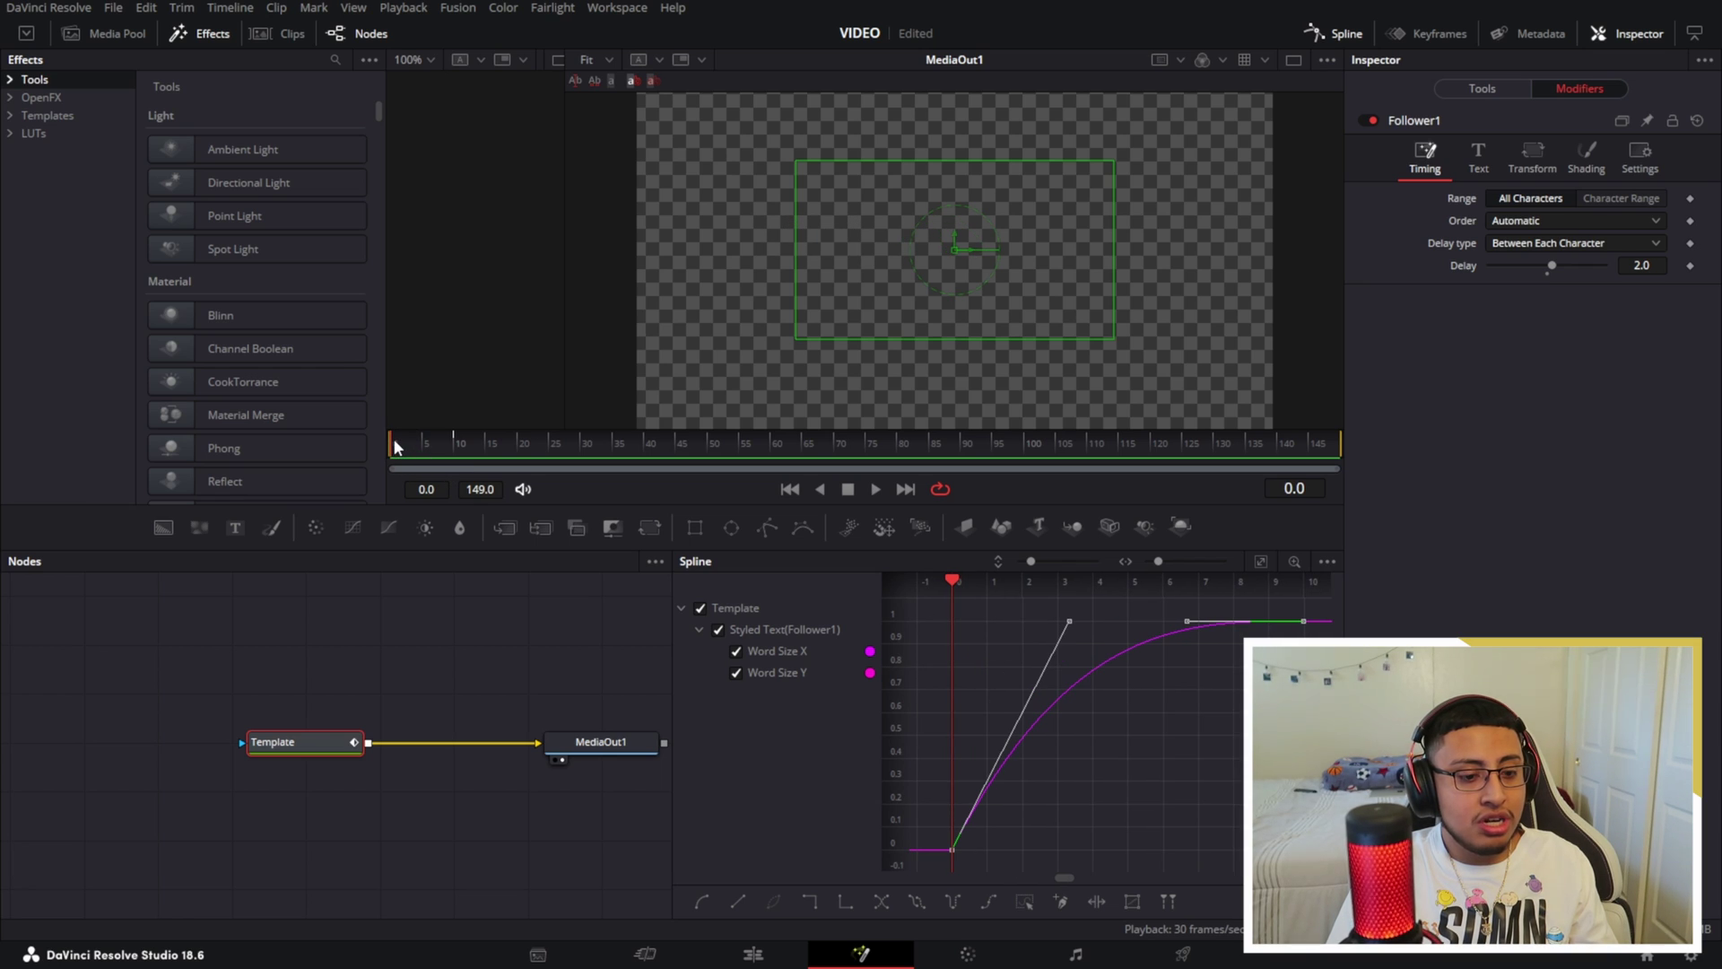
key(space)
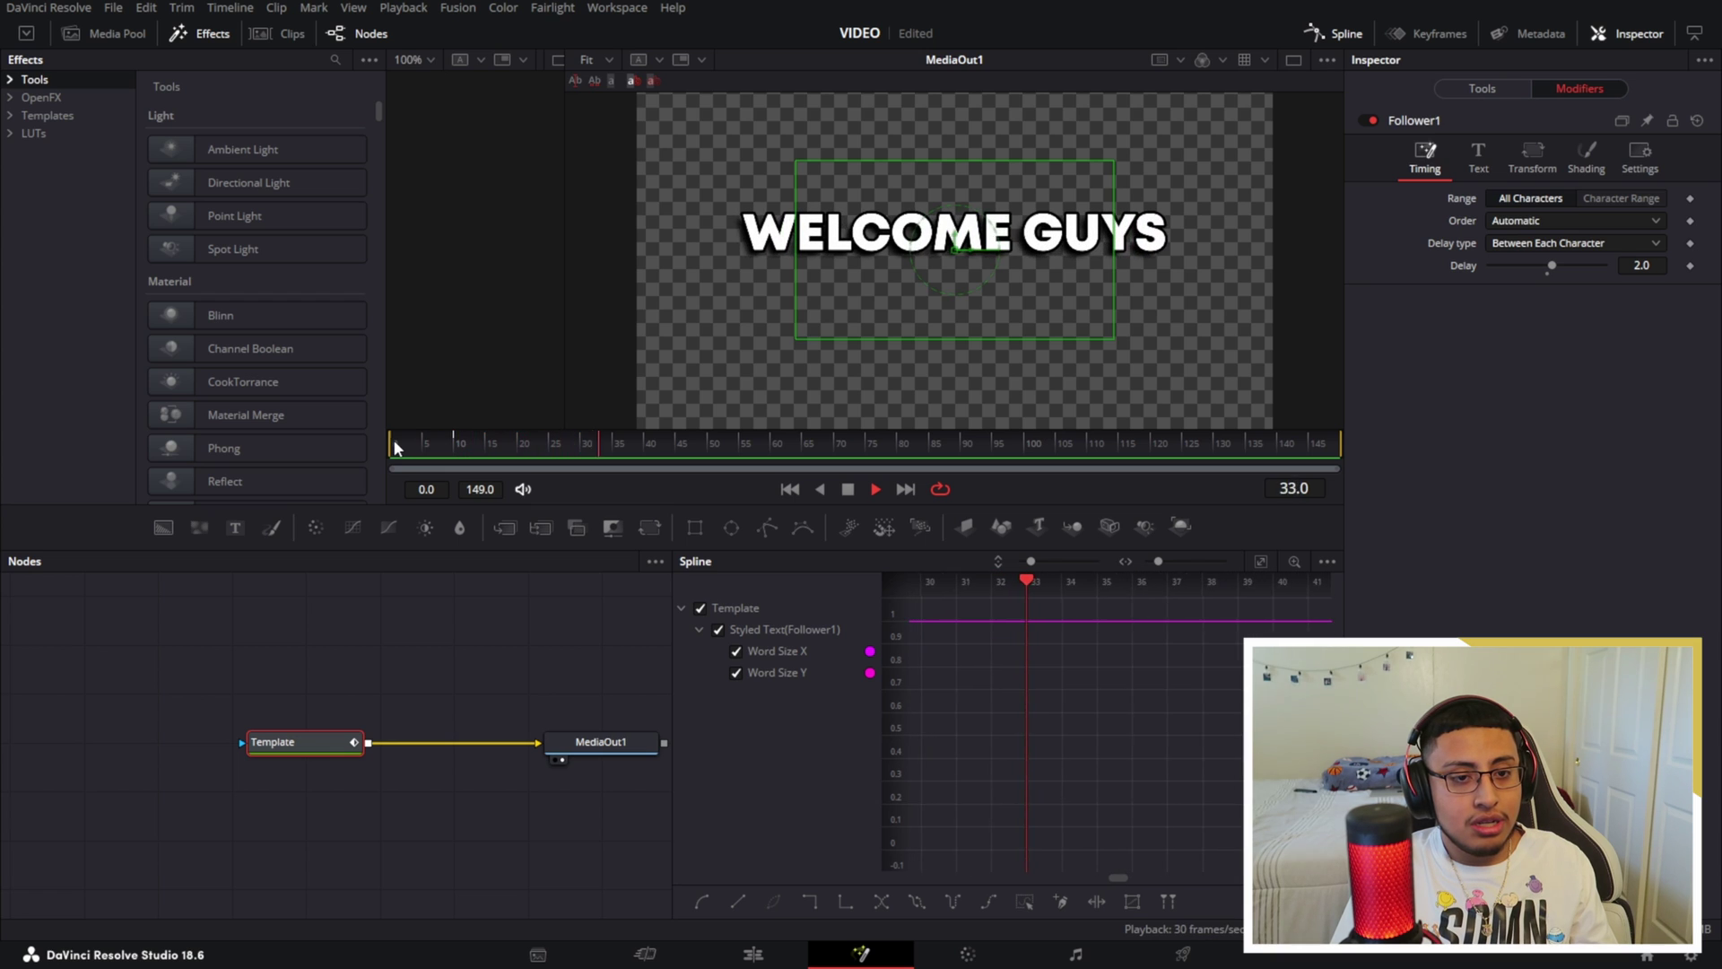
key(space)
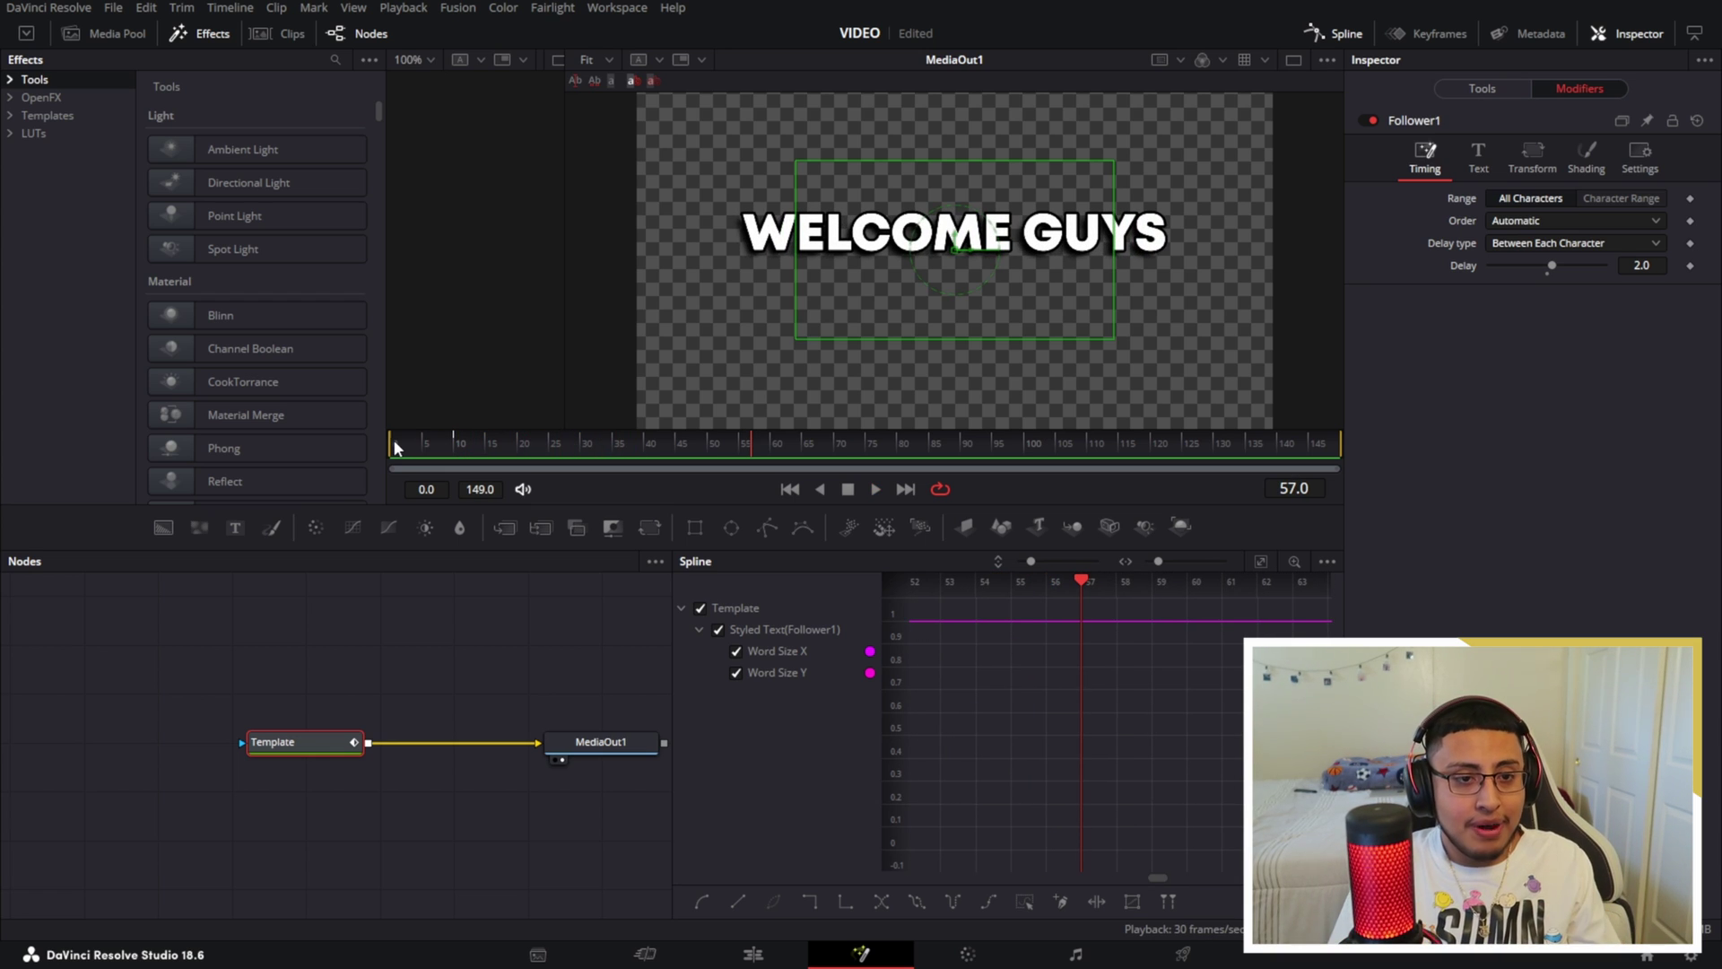
On the Edit page, append 'VIDEO' to the title text and play the result.
click(754, 955)
click(1492, 254)
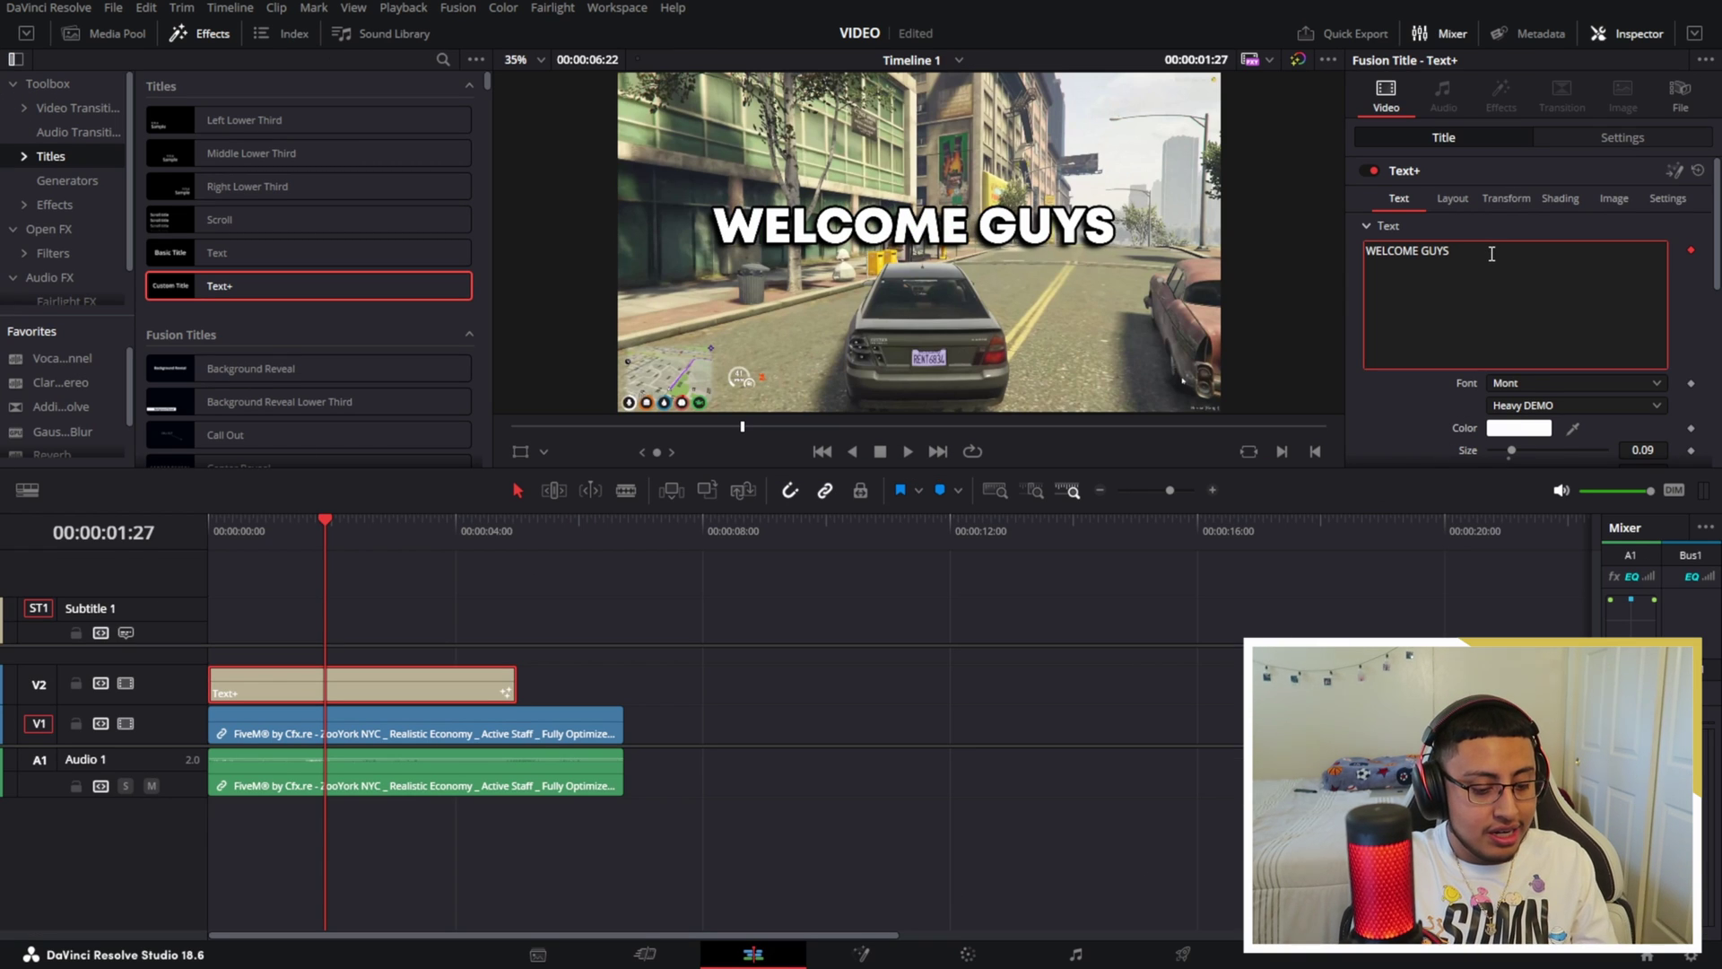
text(VIDEO)
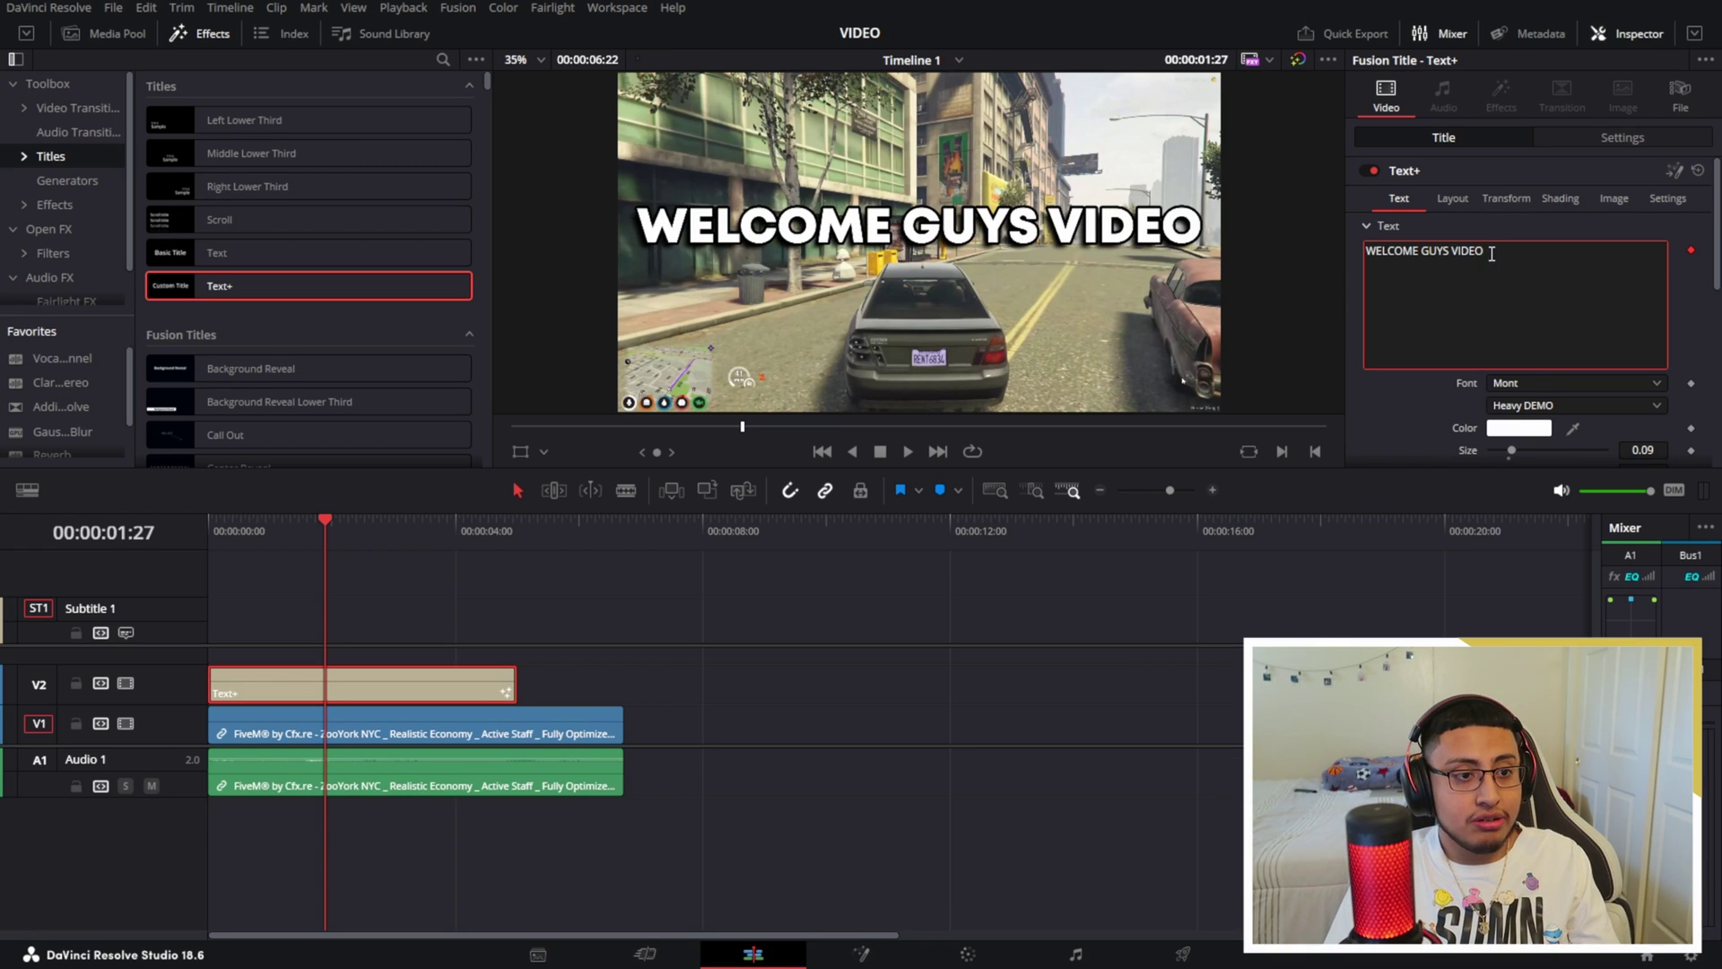
drag(566, 431, 498, 428)
key(space)
key(space)
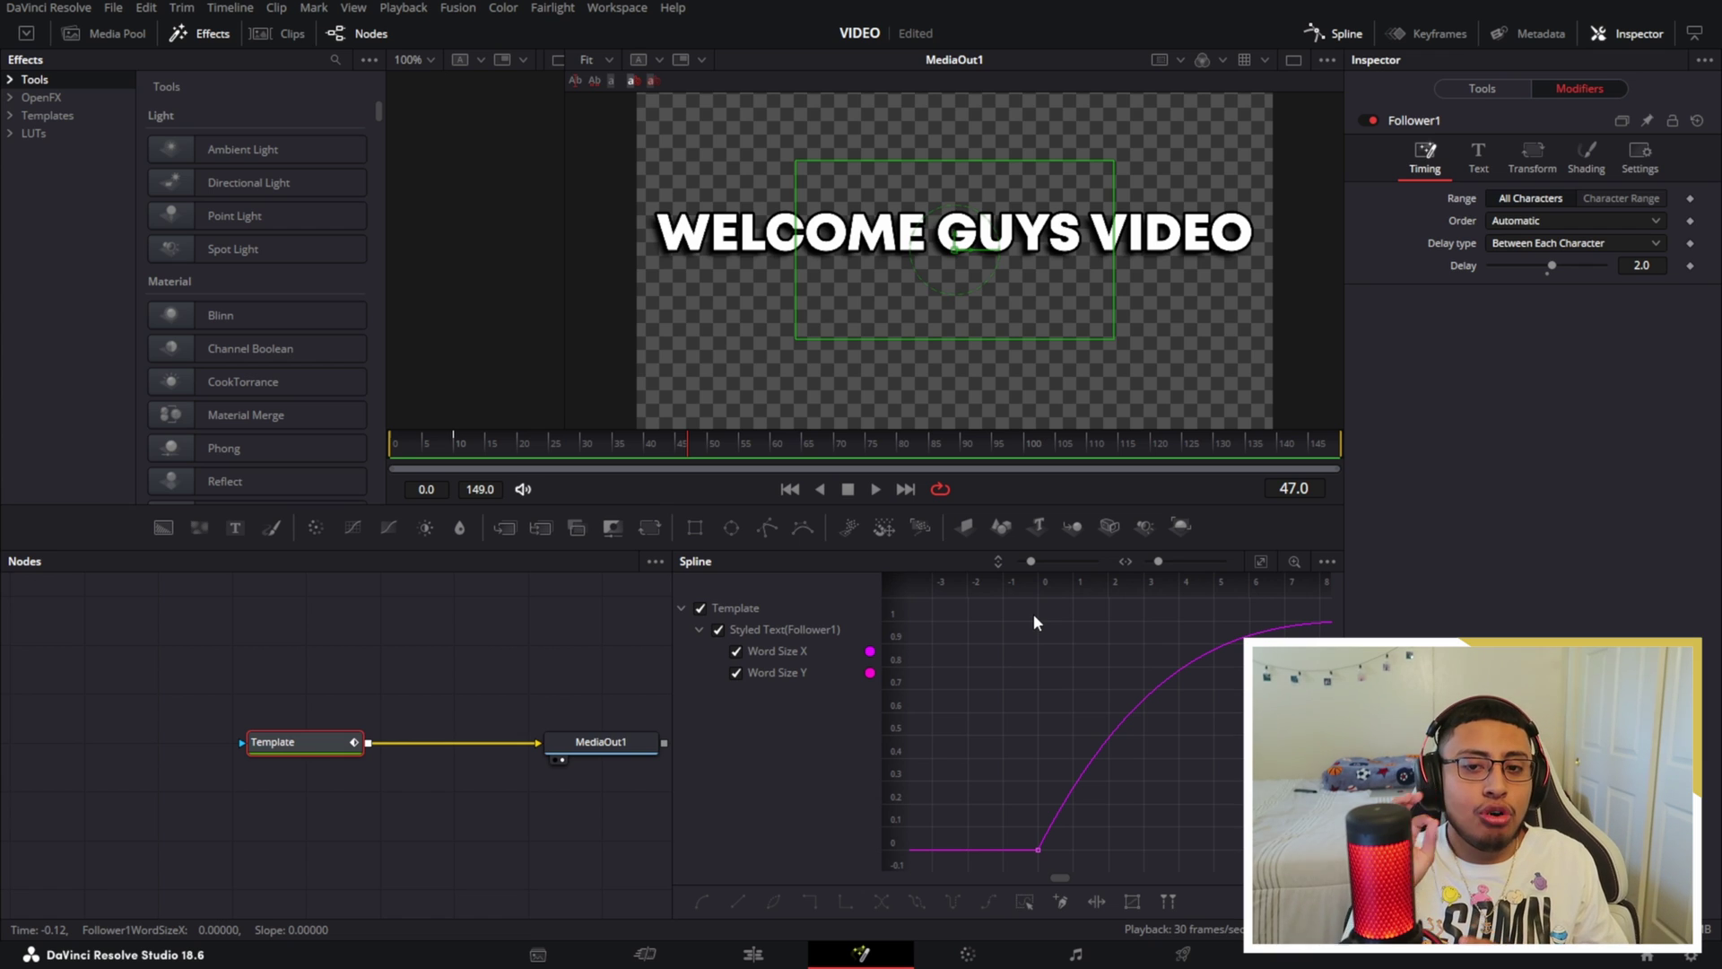
Enable Motion Blur in the Template's Settings (Quality 2, Shutter Angle 180).
click(1482, 88)
click(1667, 208)
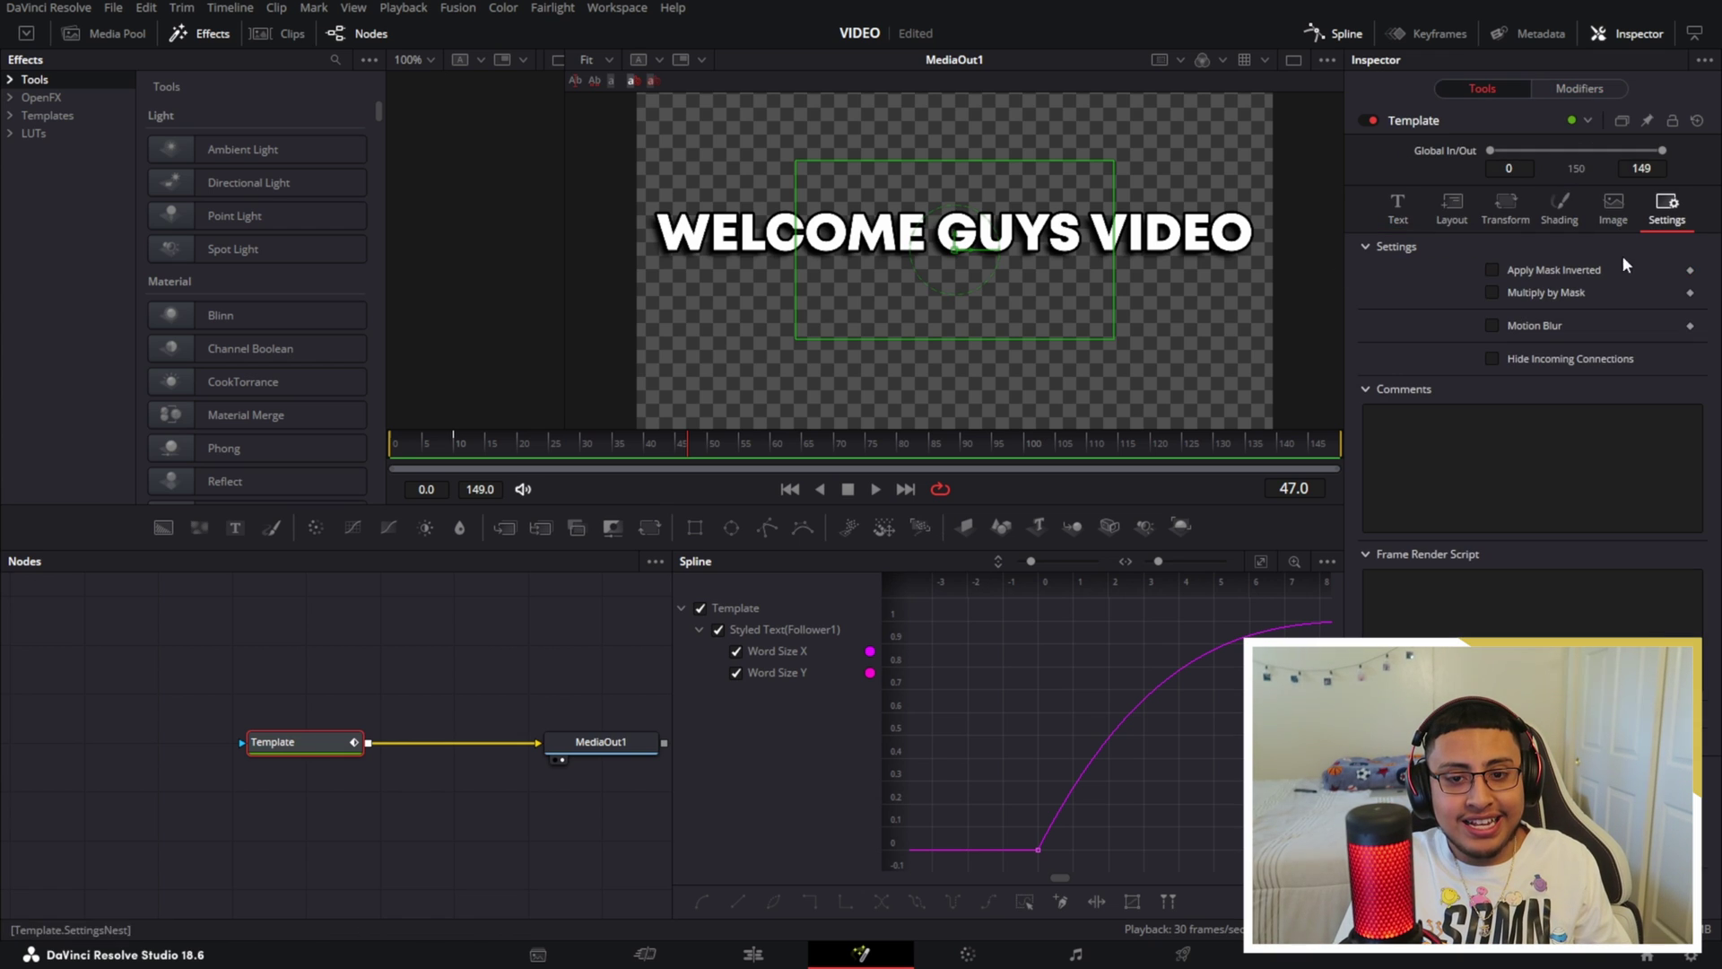
click(1493, 326)
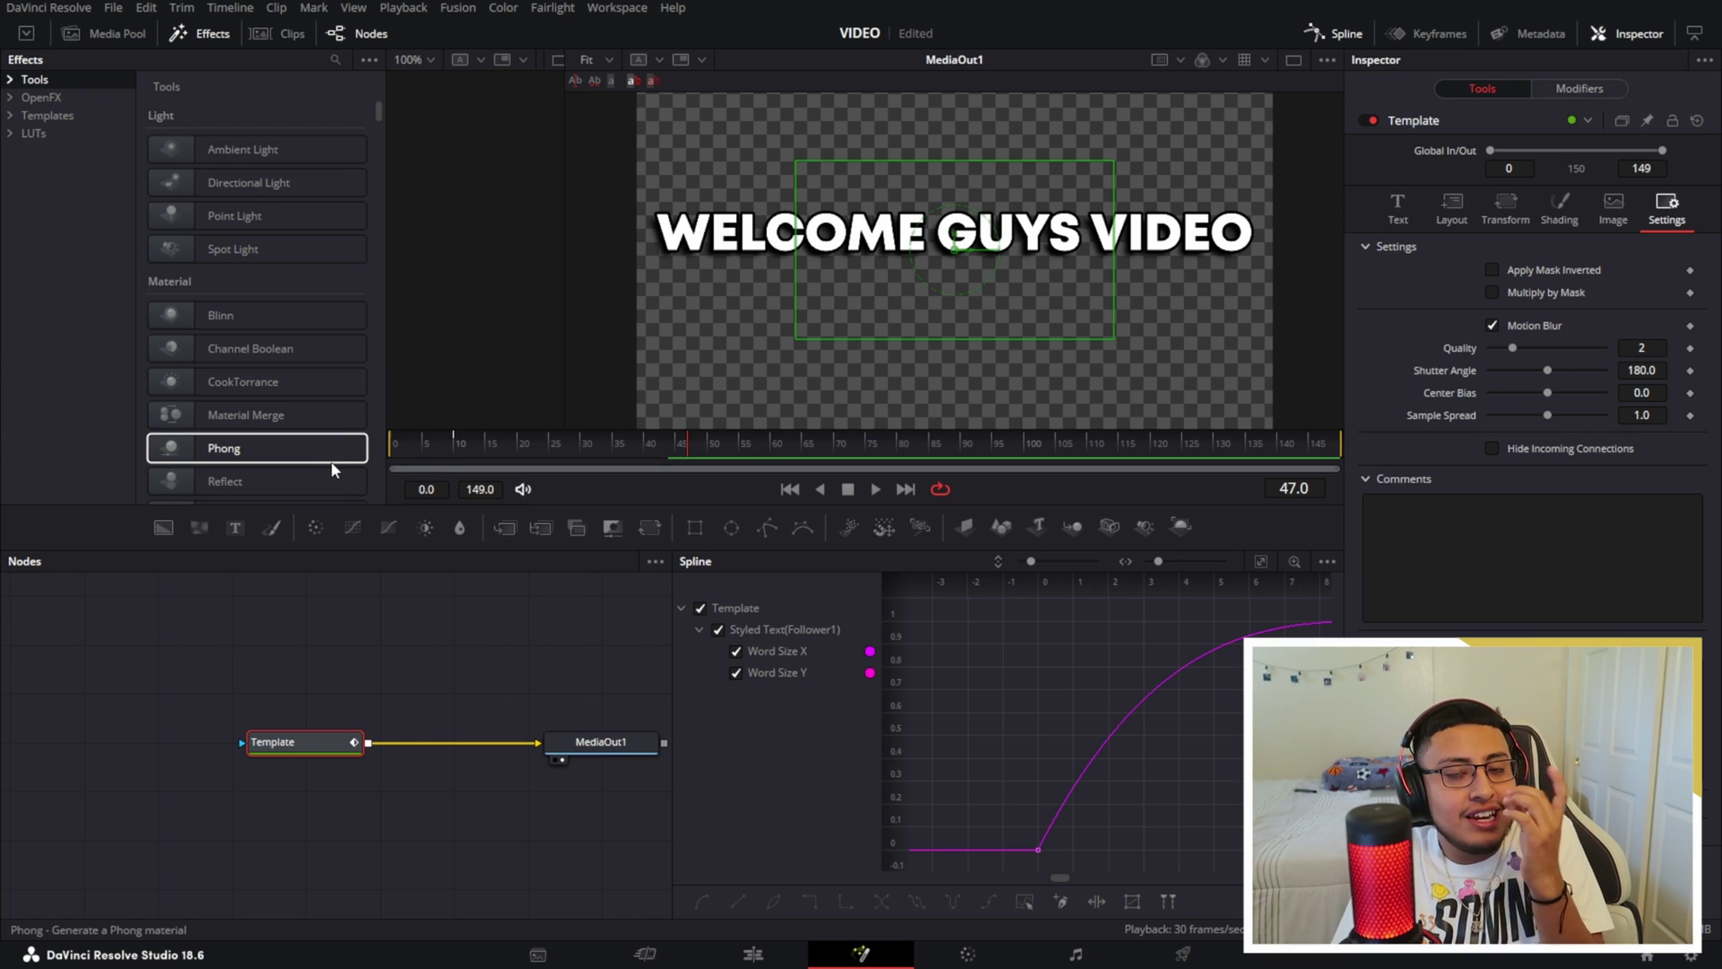
Compare motion blur off and on at frame 3, leave it on, and scrub the words popping in.
click(410, 451)
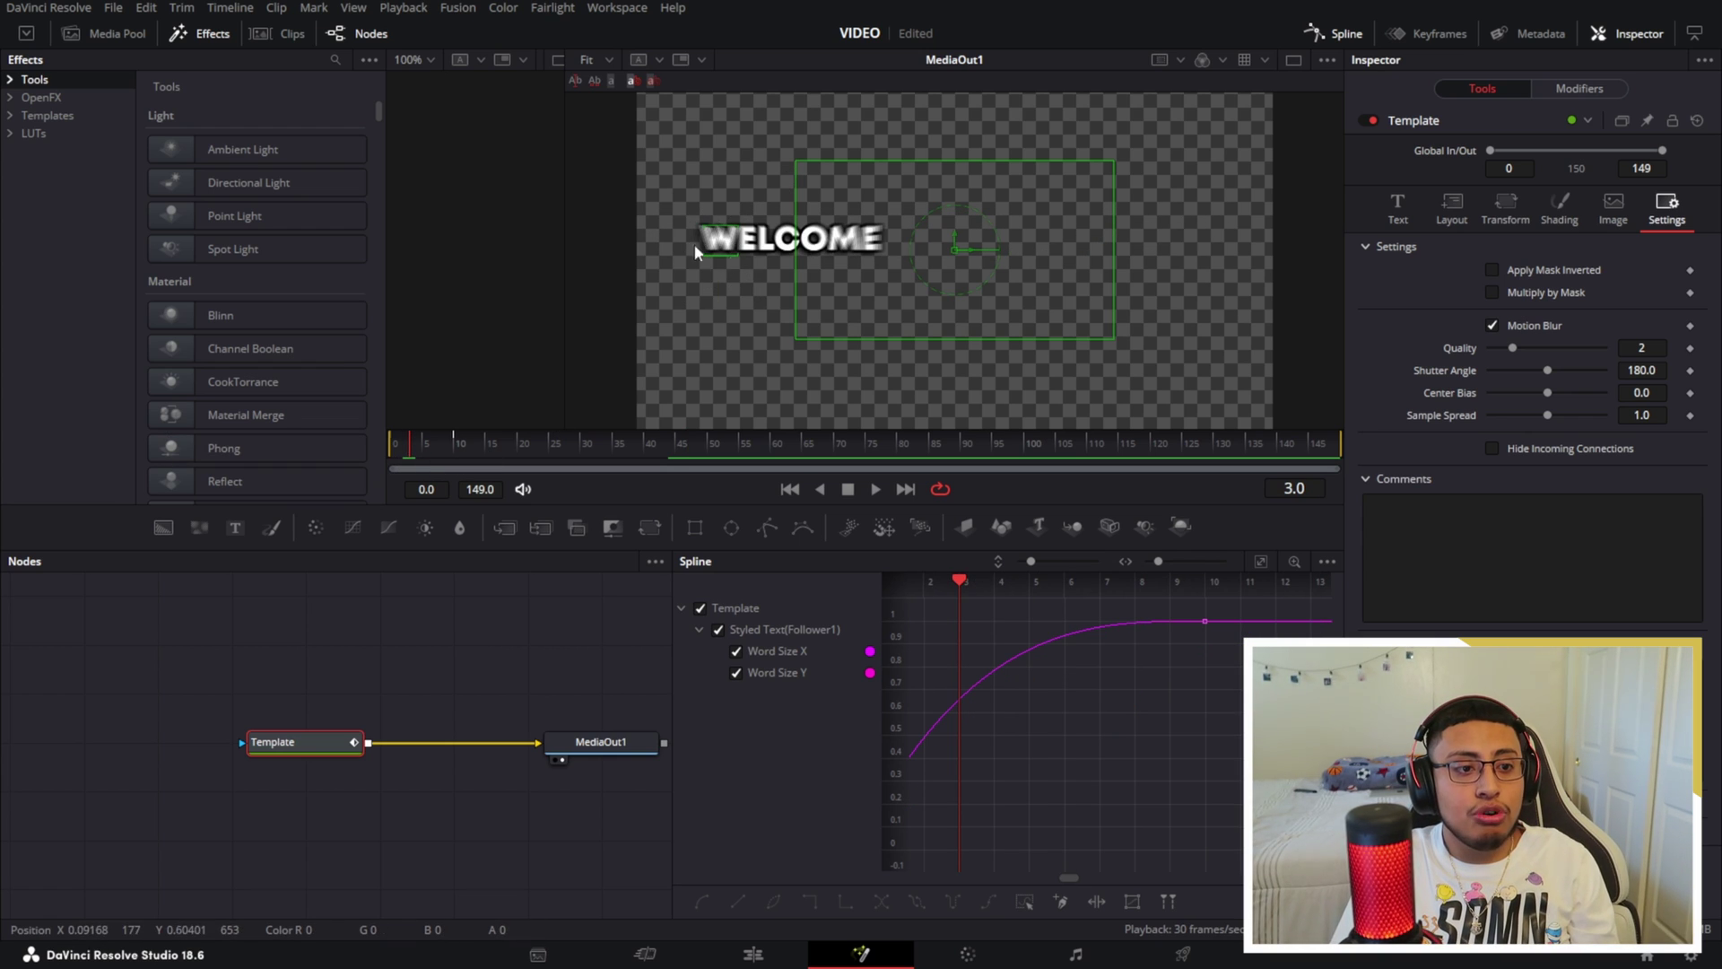
click(1491, 325)
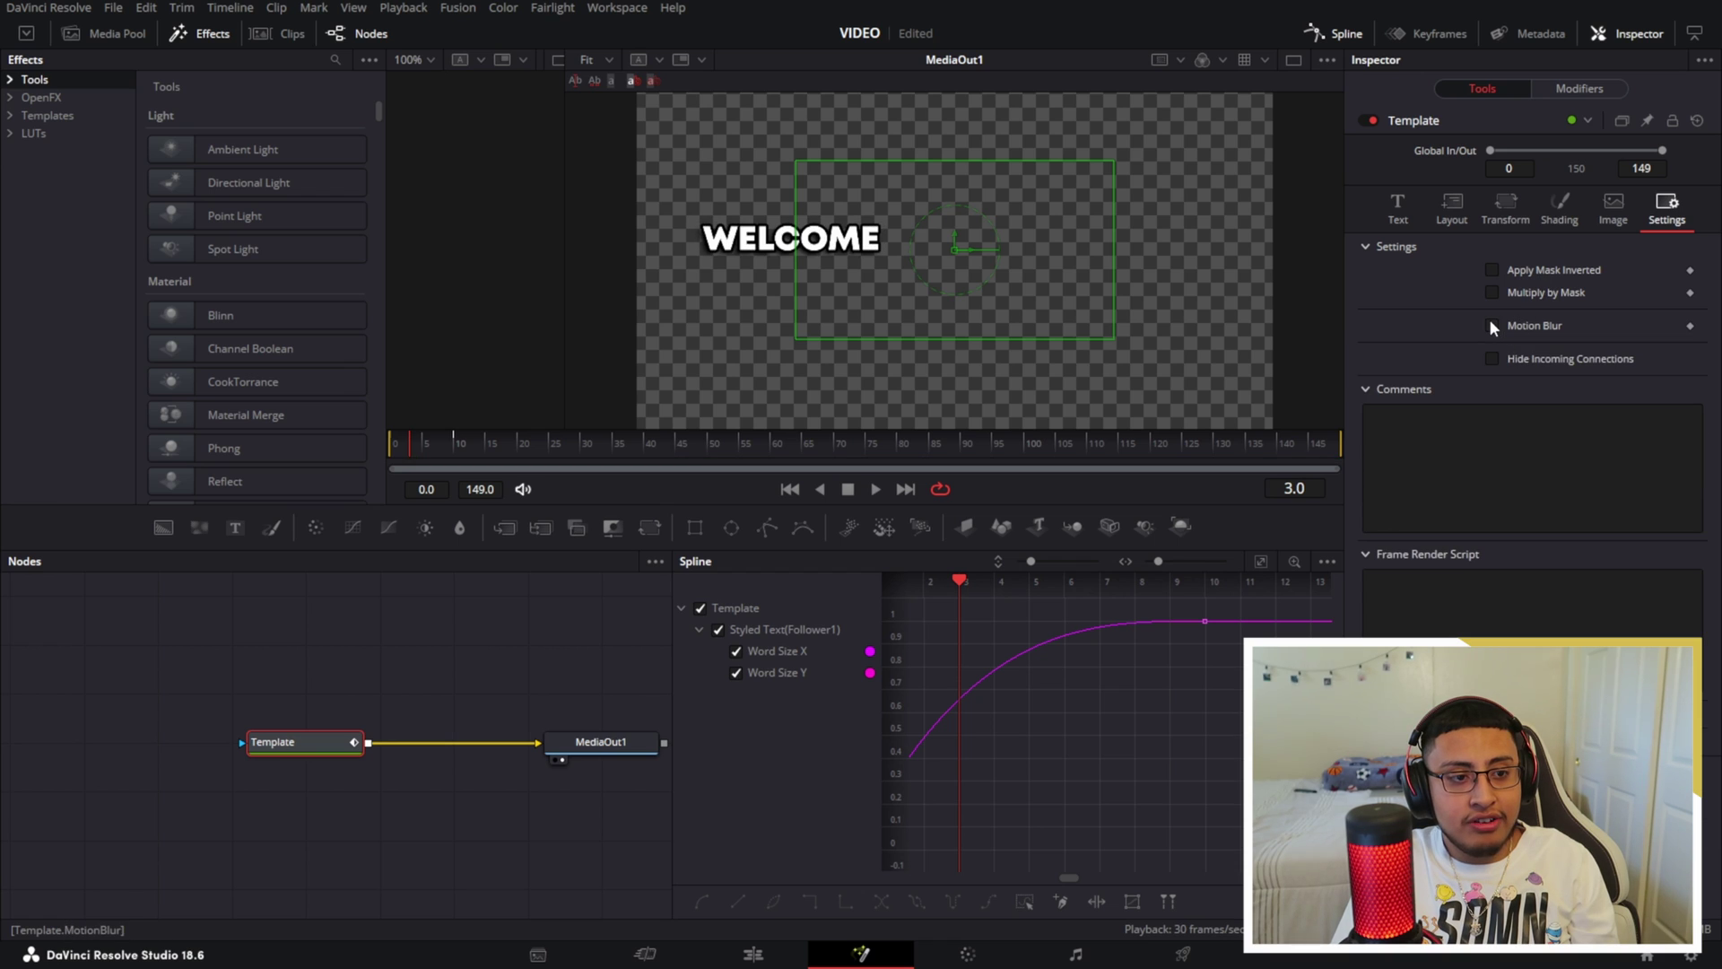
click(1492, 324)
click(1491, 325)
click(1491, 324)
drag(415, 442, 659, 444)
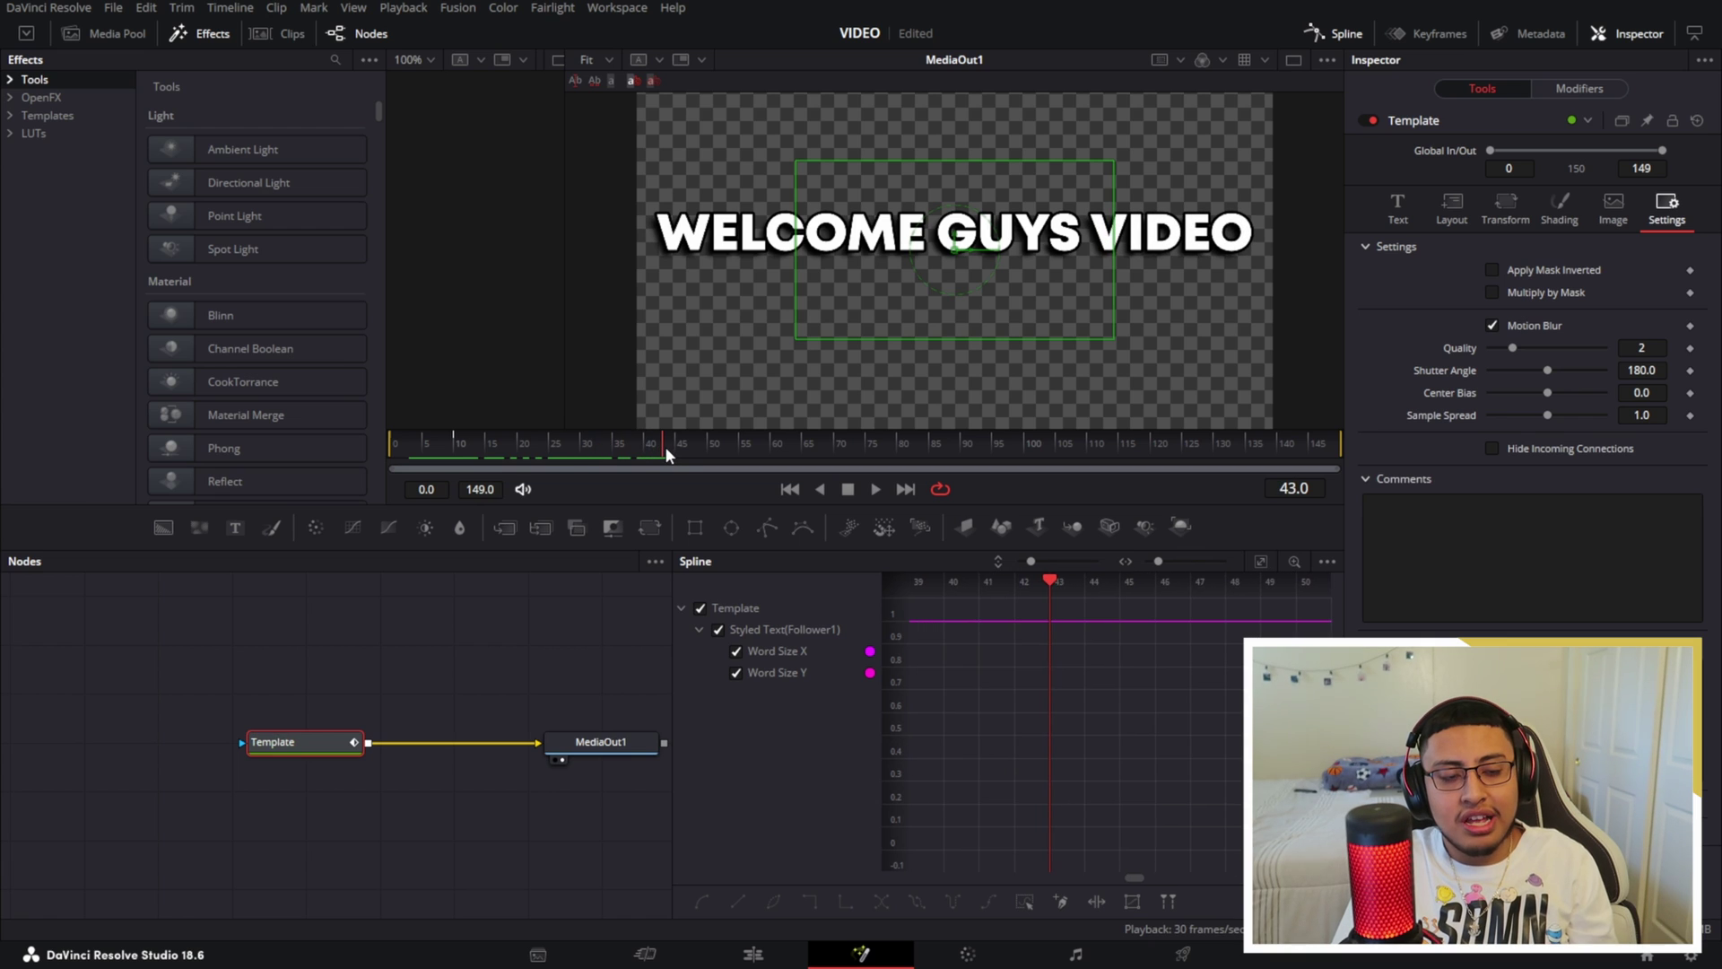
On the Edit page, rewind to the start and play then stop the WELCOME GUYS VIDEO title.
click(753, 953)
drag(269, 531, 208, 534)
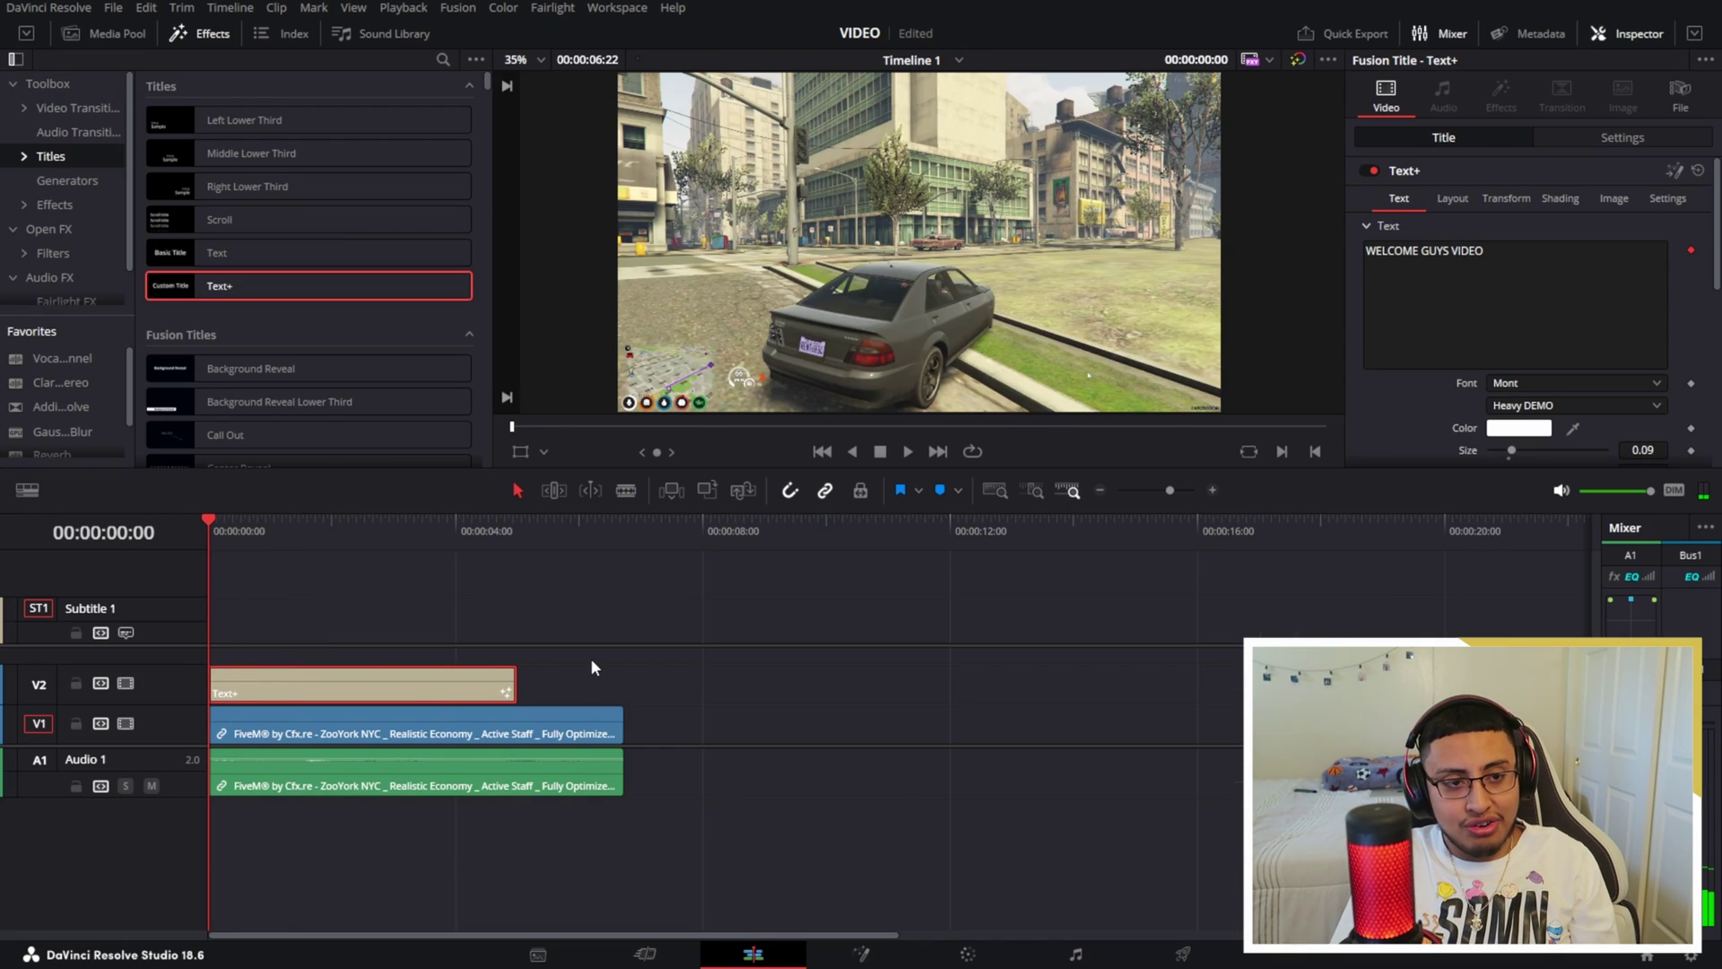
key(space)
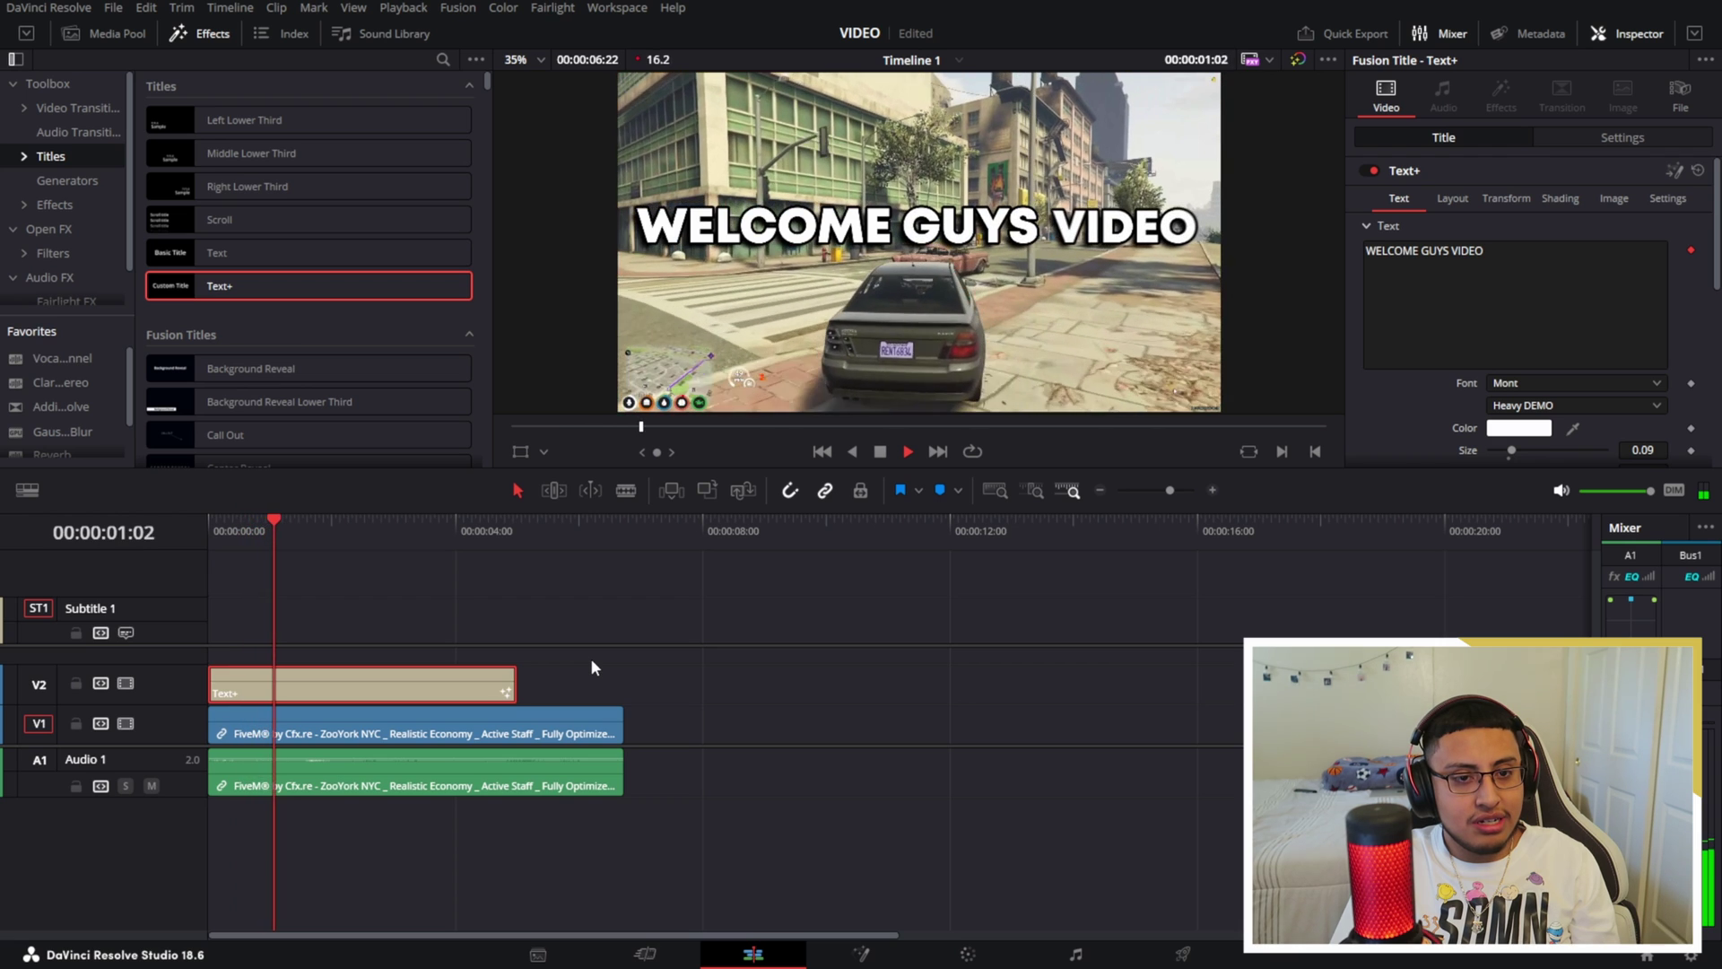
key(space)
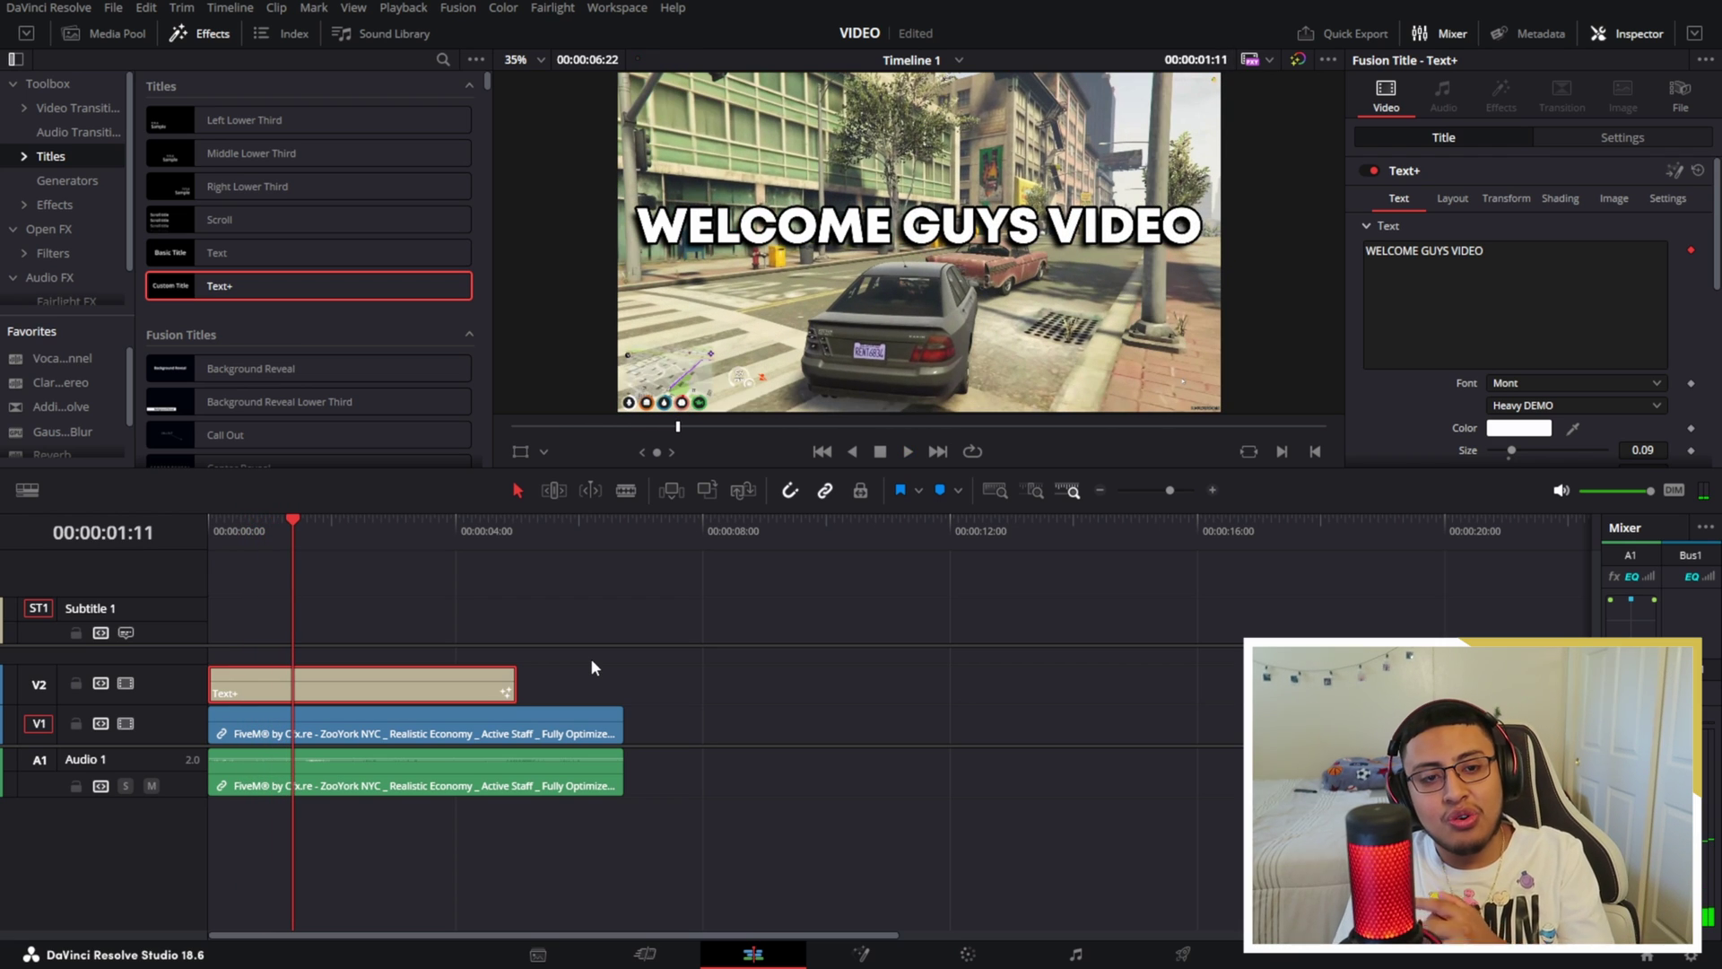